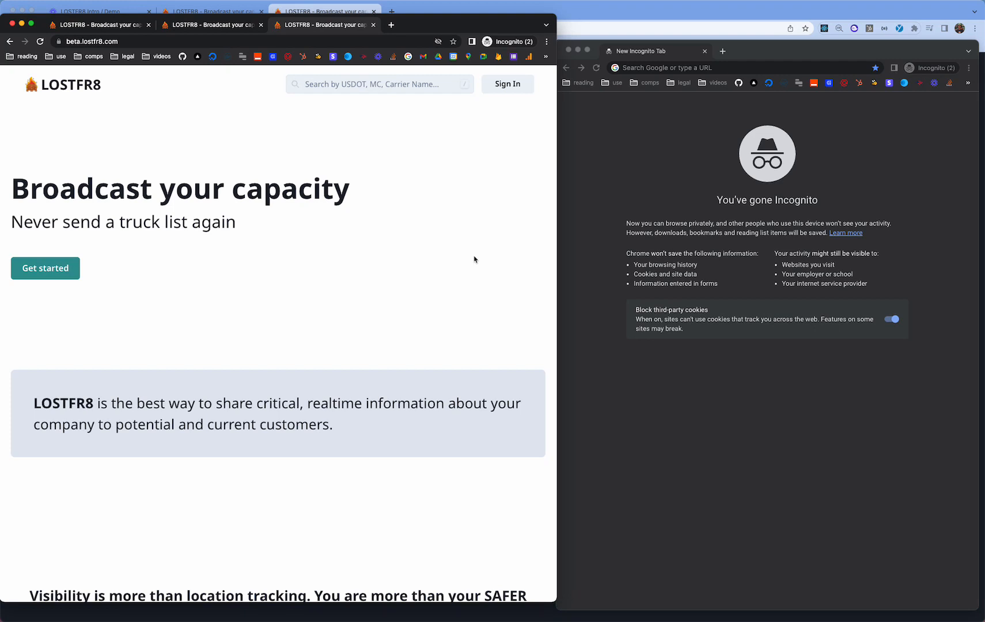
- Switch the LOSTFR8 landing page to dark theme with the footer moon toggle
scroll(474, 259, down, 15)
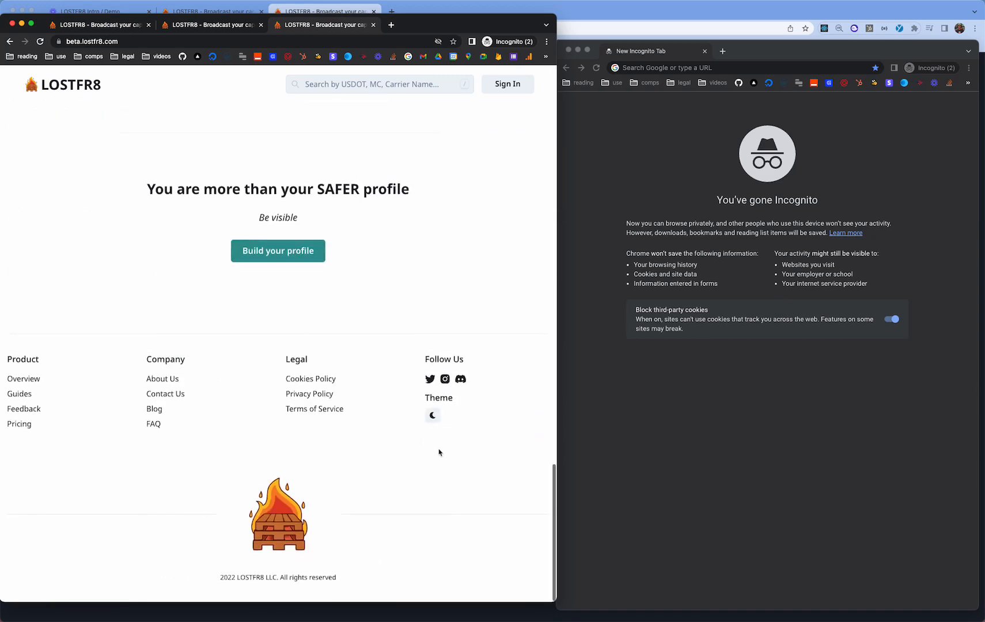
click(432, 415)
scroll(436, 418, up, 15)
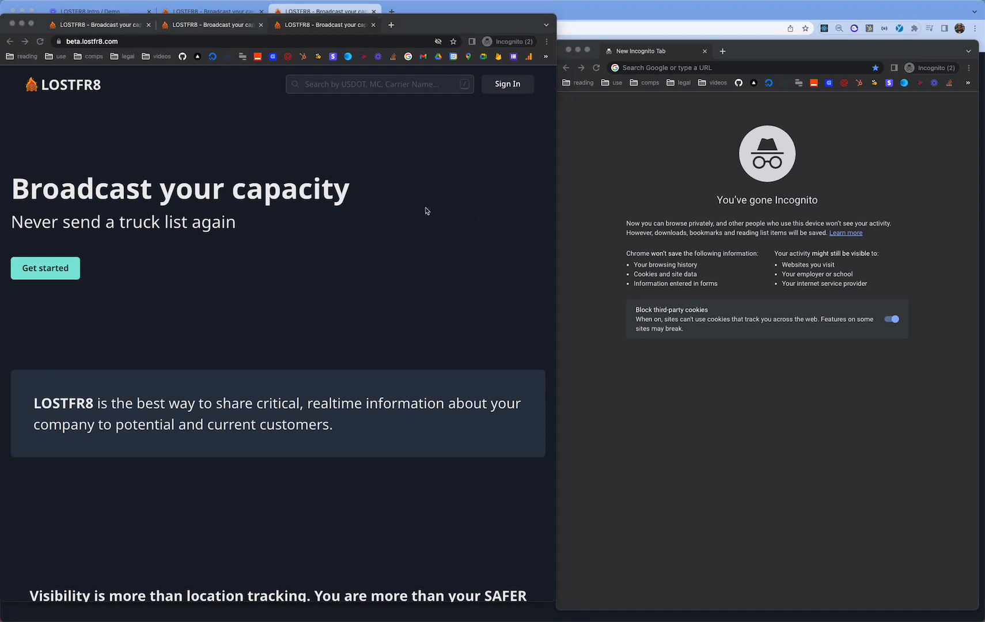
click(335, 173)
- Sign up for a new LOSTFR8 account using the suggested email and a confirmed password
click(503, 87)
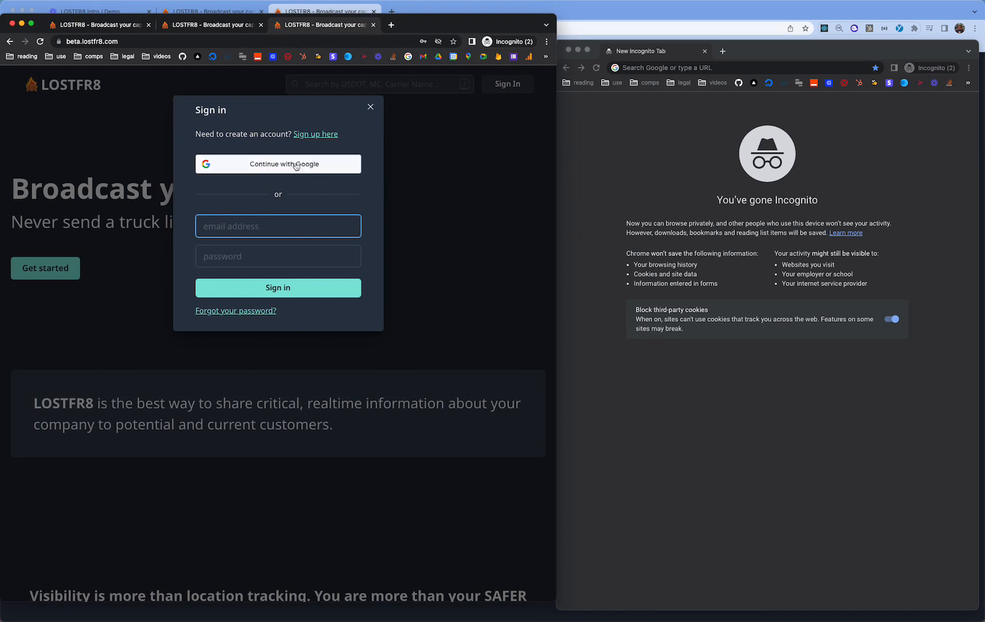
click(319, 134)
click(231, 226)
key(Down)
key(Return)
click(229, 260)
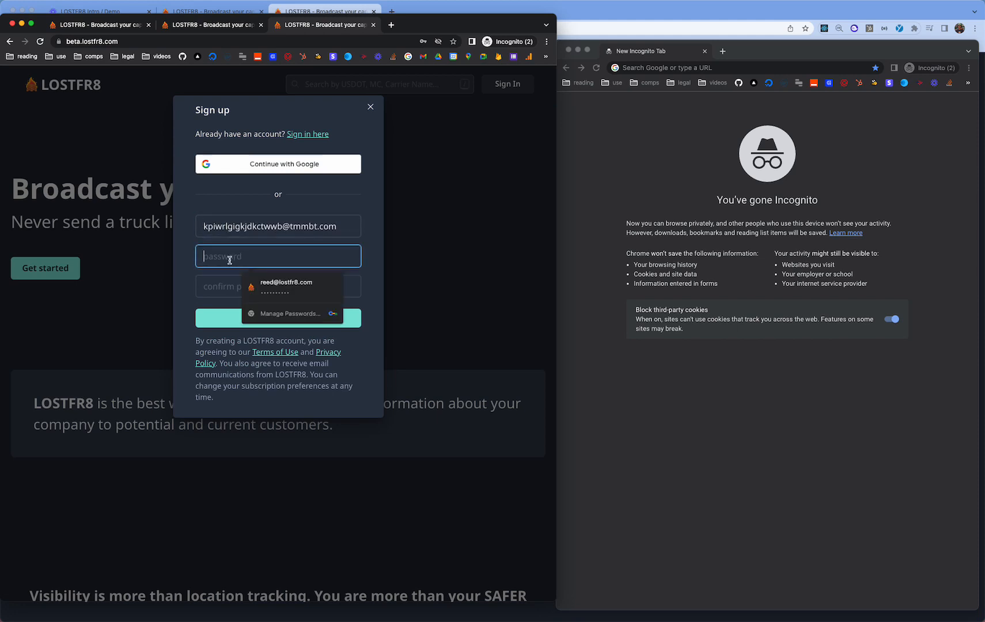
text(123)
key(Tab)
text(123)
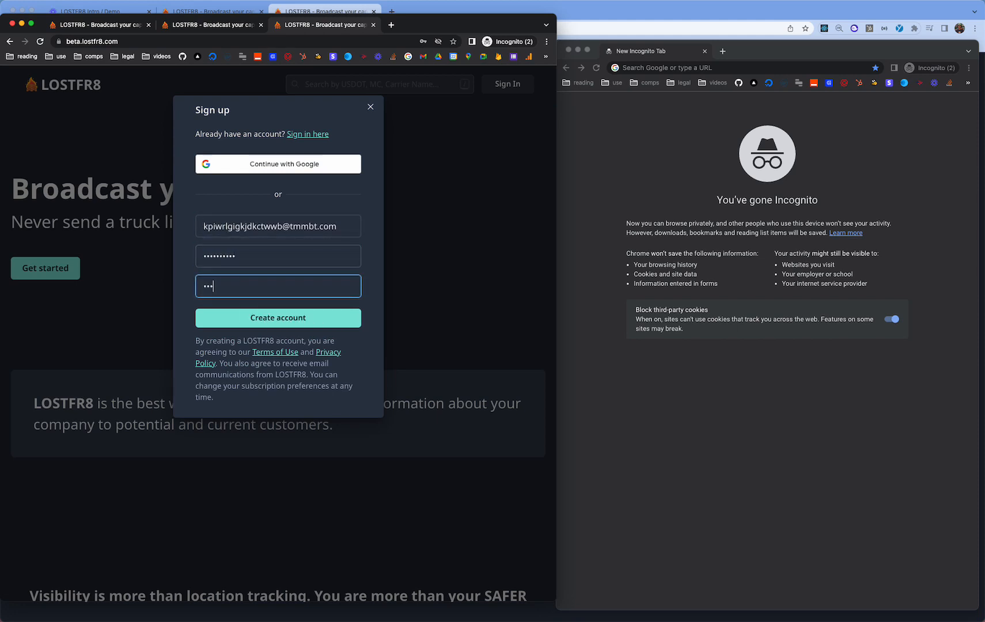
key(BackSpace)
click(261, 342)
click(271, 319)
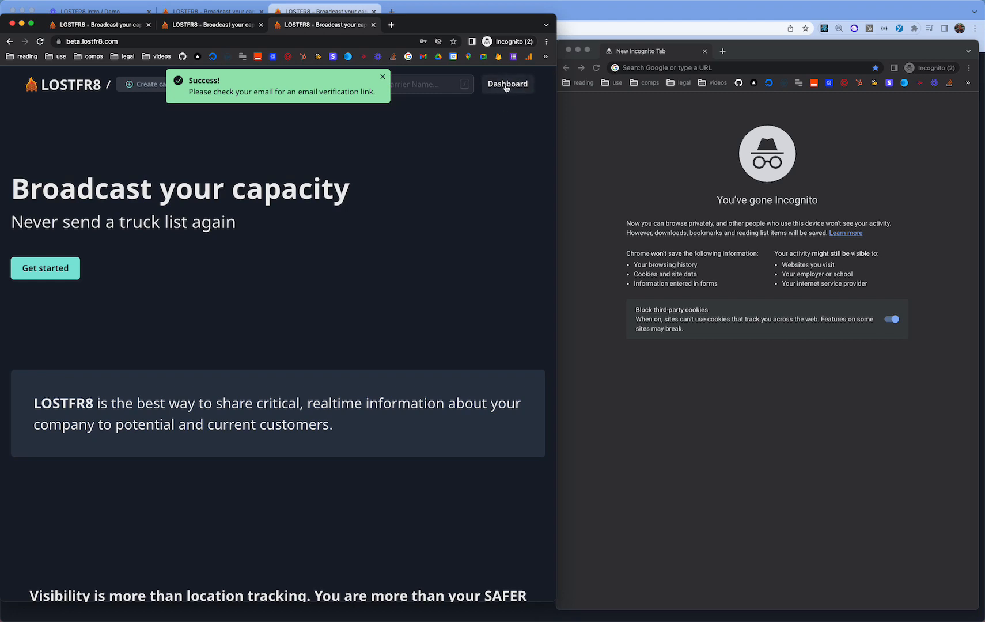
- Verify the account email by loading the pasted verification link in a new tab
click(506, 84)
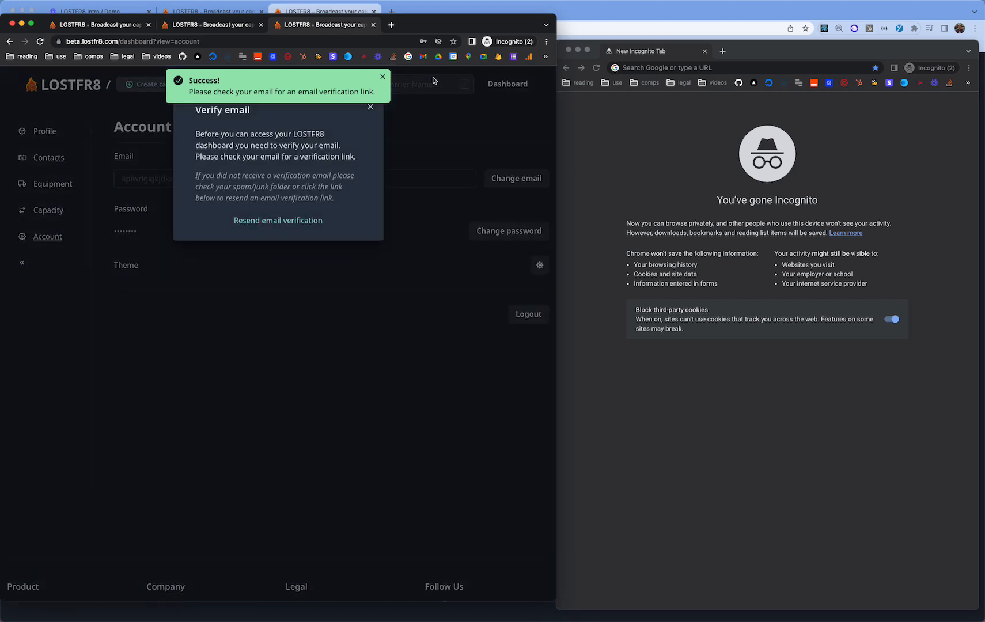
key(super+Tab)
key(super+t)
key(super+v)
key(Return)
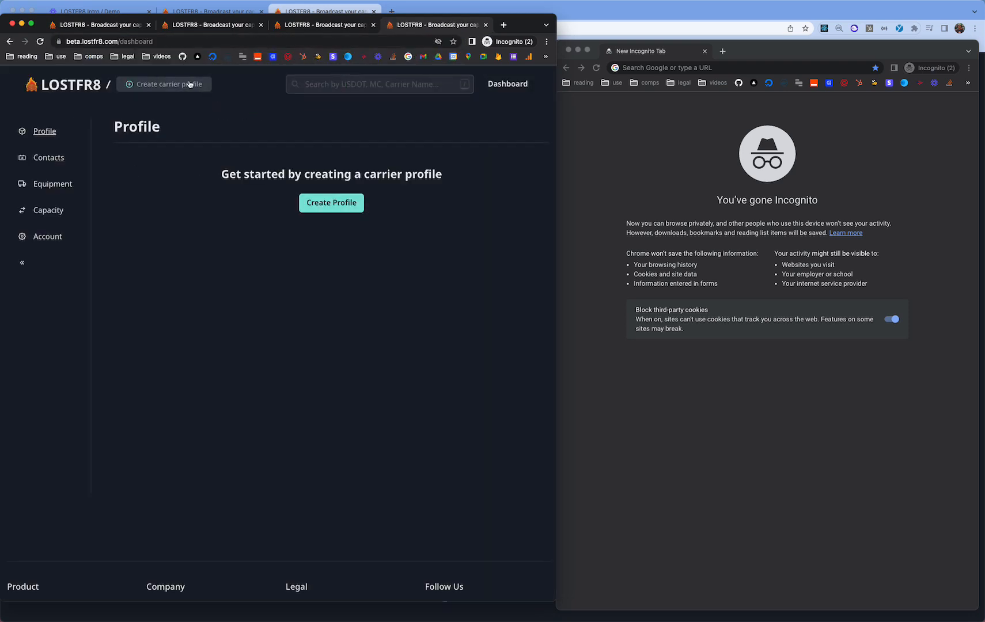
- Return to the dashboard and begin creating a carrier profile
key(super+Tab)
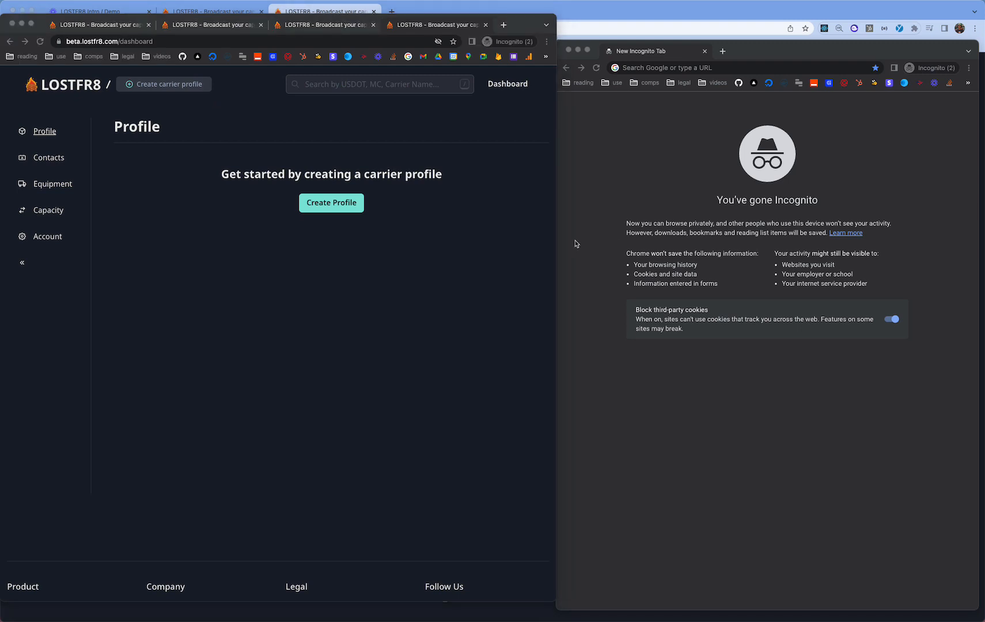
click(285, 252)
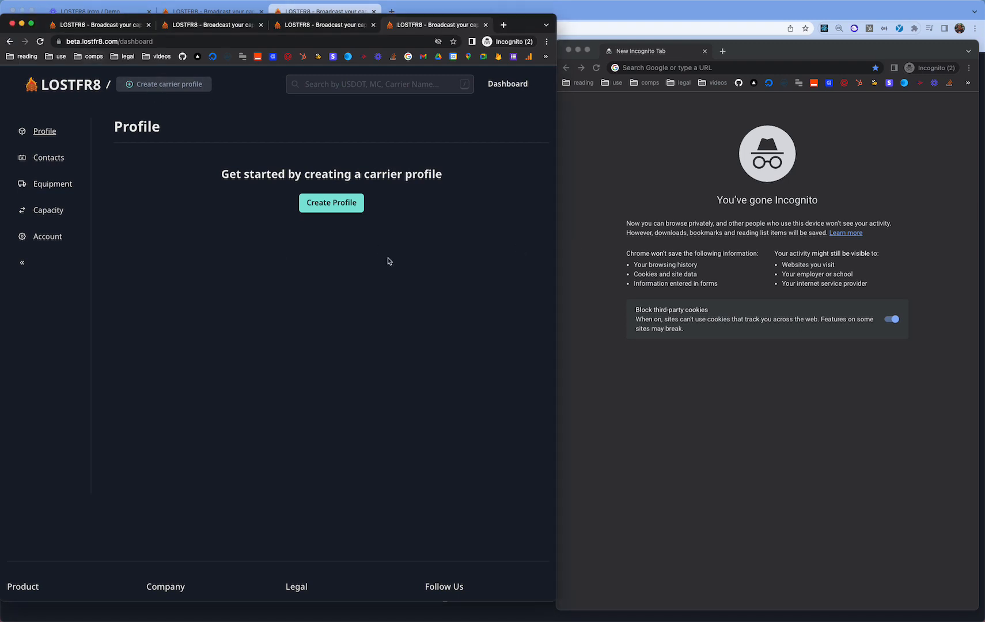
click(341, 212)
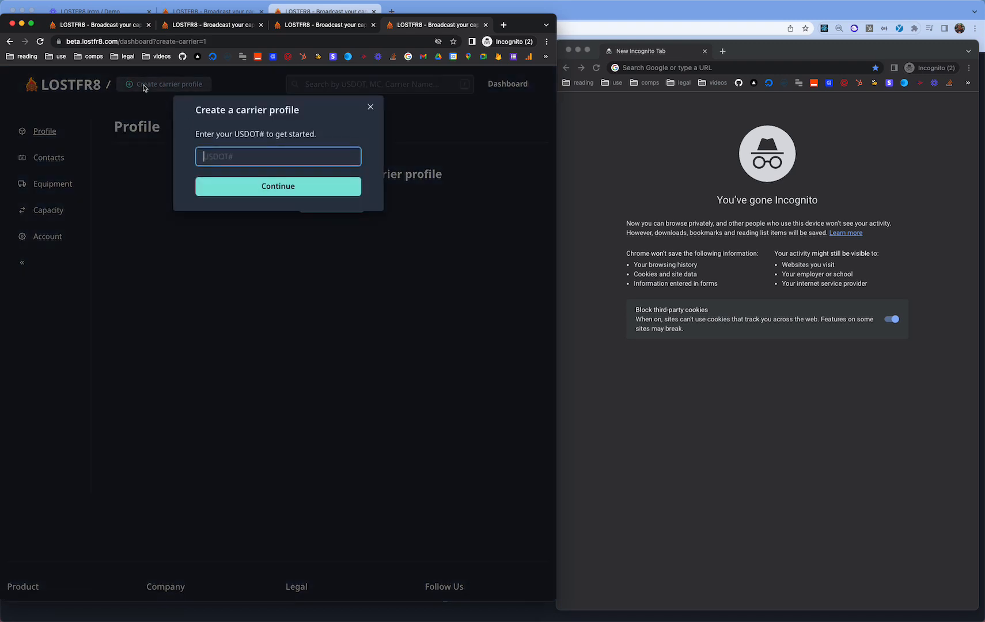
- Look up USDOT# 3566901, create the FOO TRUCKING LLC profile, and show monthly plan prices
text(3566901)
click(294, 187)
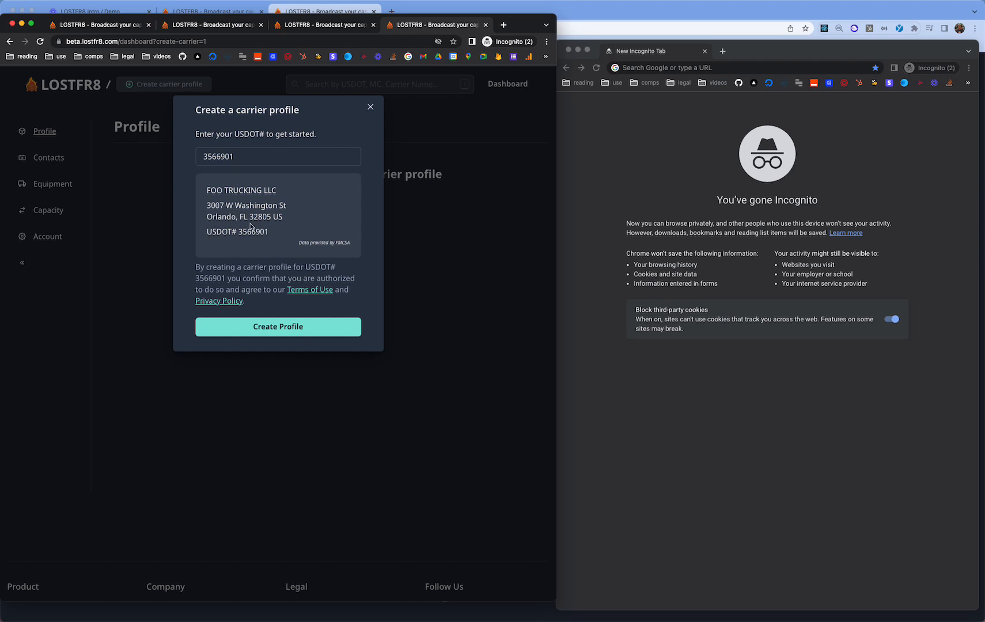
click(293, 326)
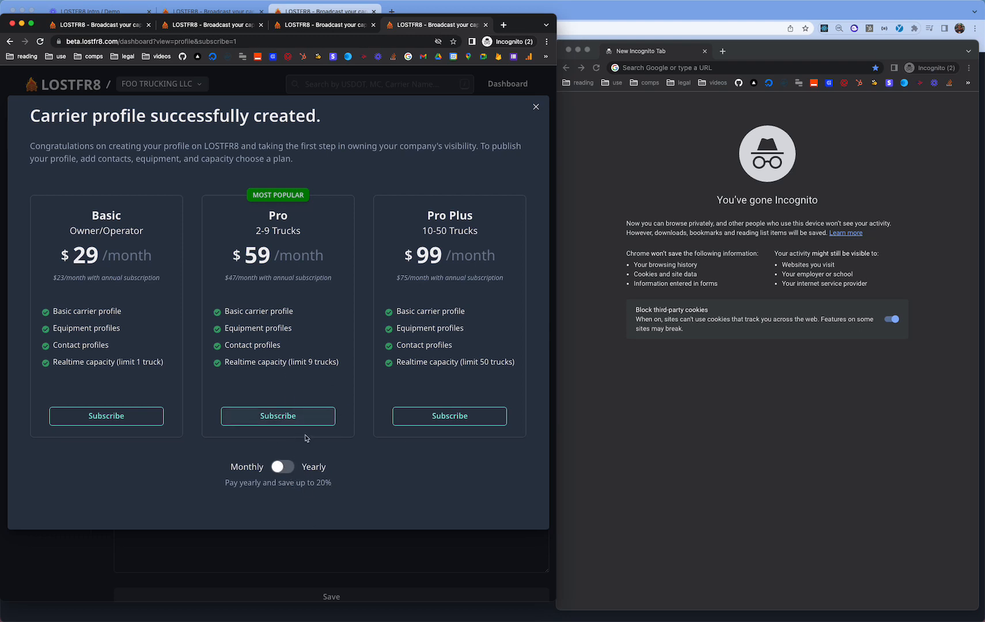
click(285, 461)
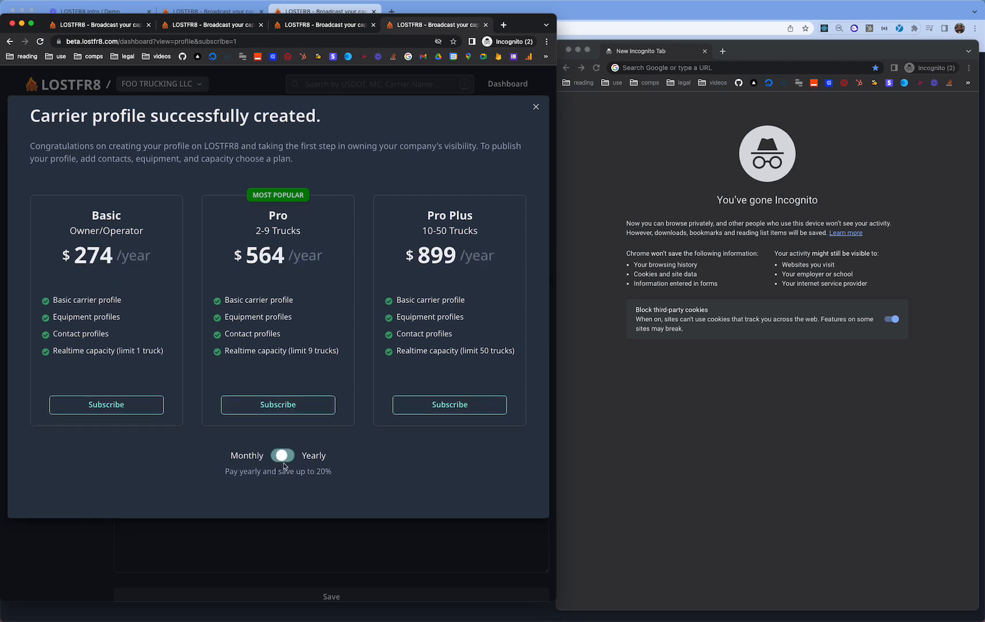
click(284, 456)
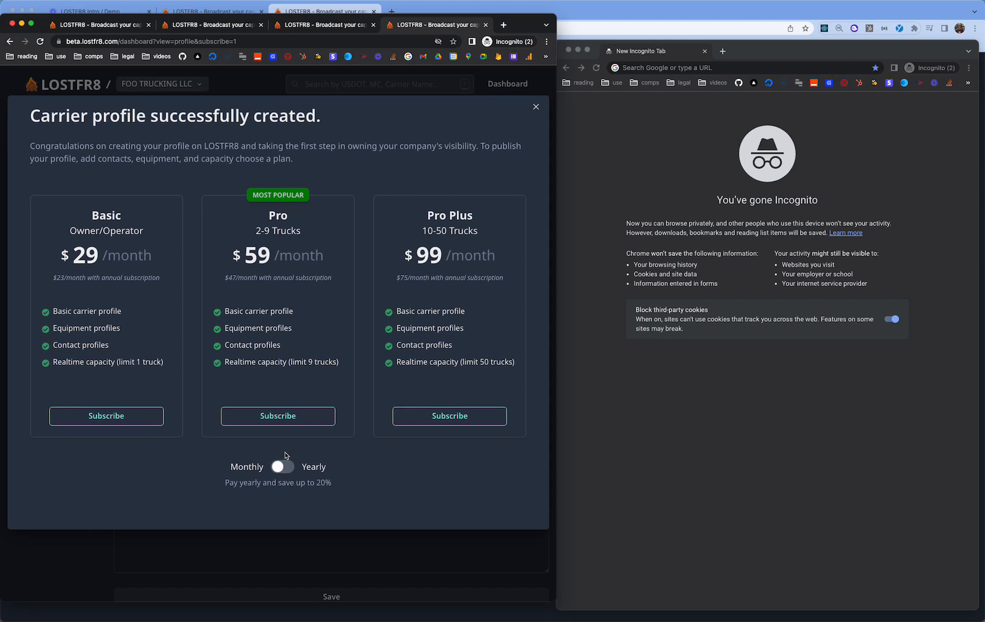
- Pay for the monthly Pro plan with a test card expiring 08/23, cardholder name and ZIP code
click(281, 422)
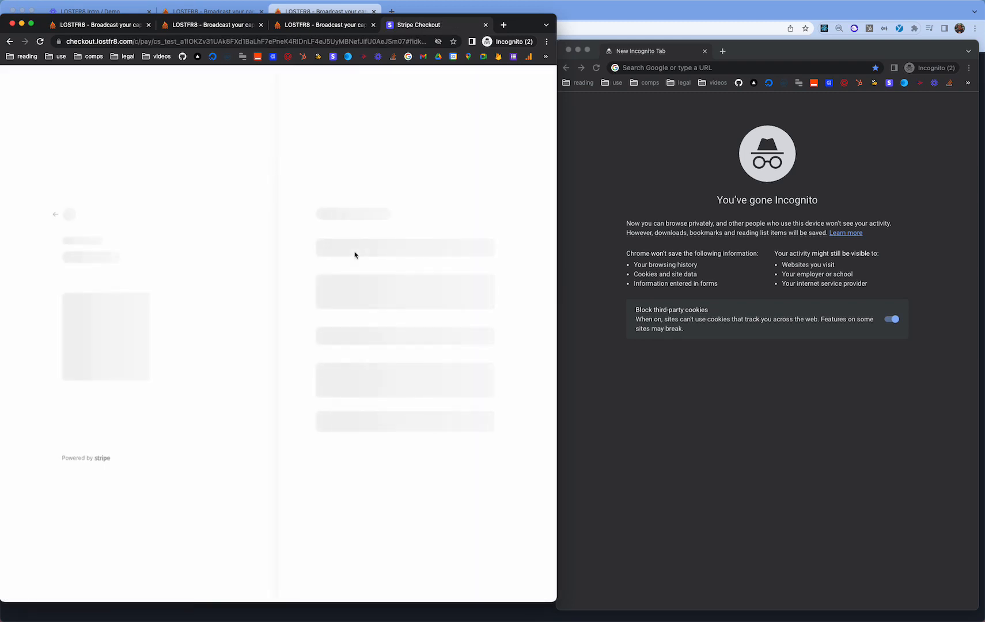
click(383, 250)
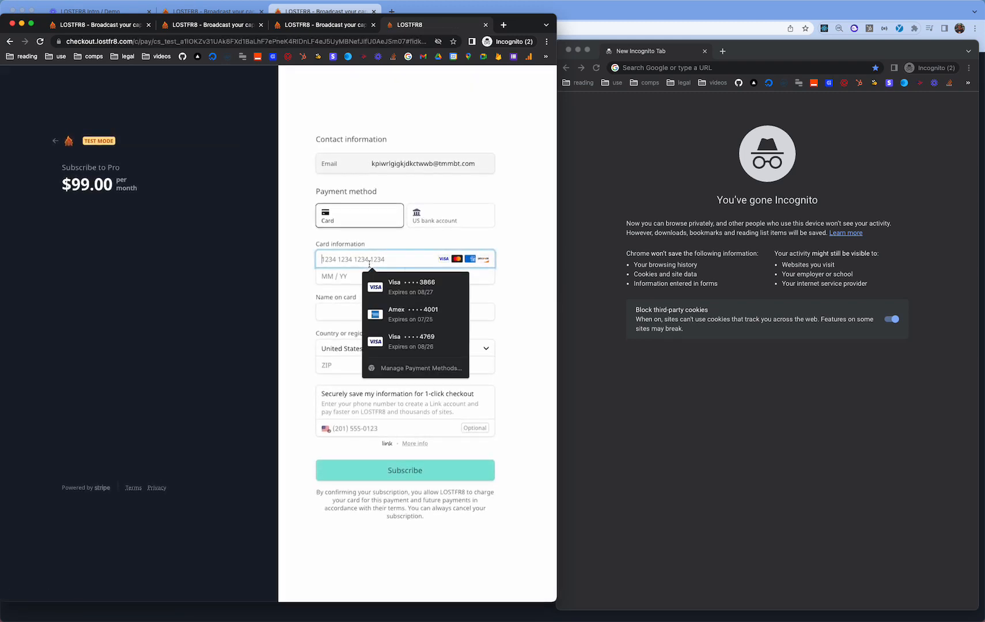
text(42472)
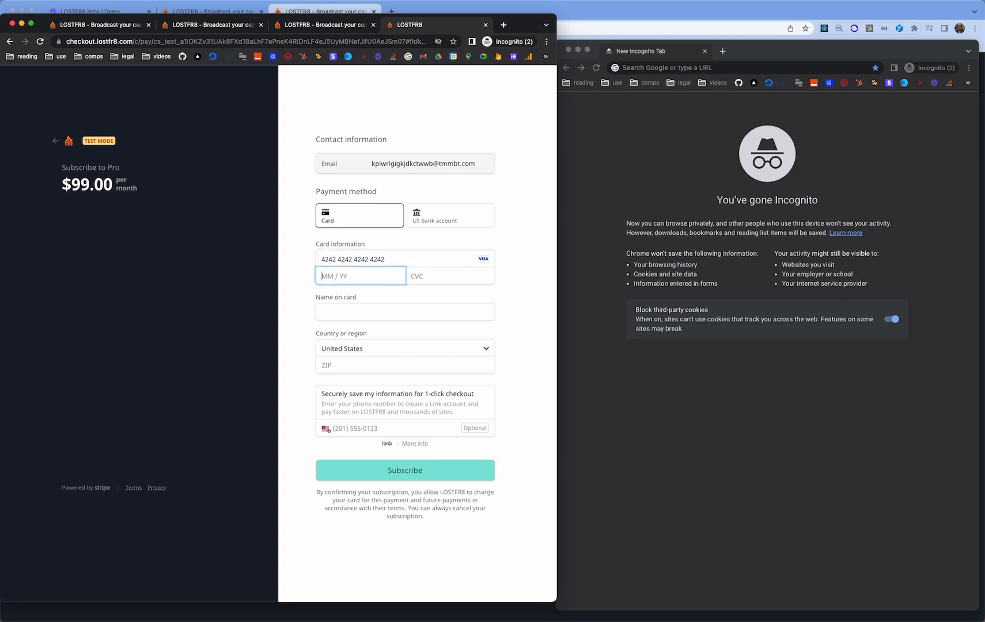
text(08 / 23)
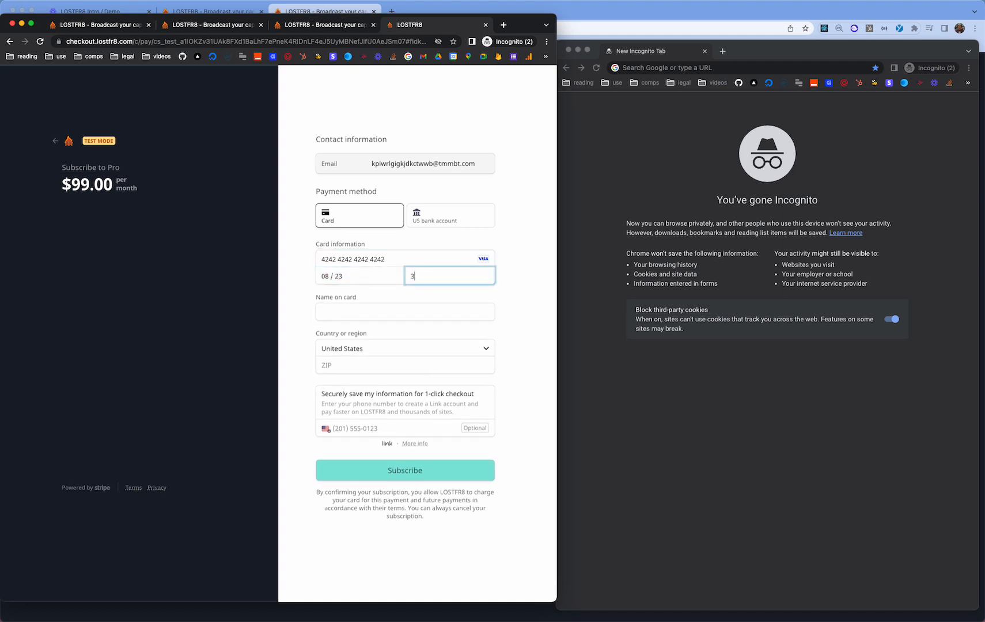
key(Tab)
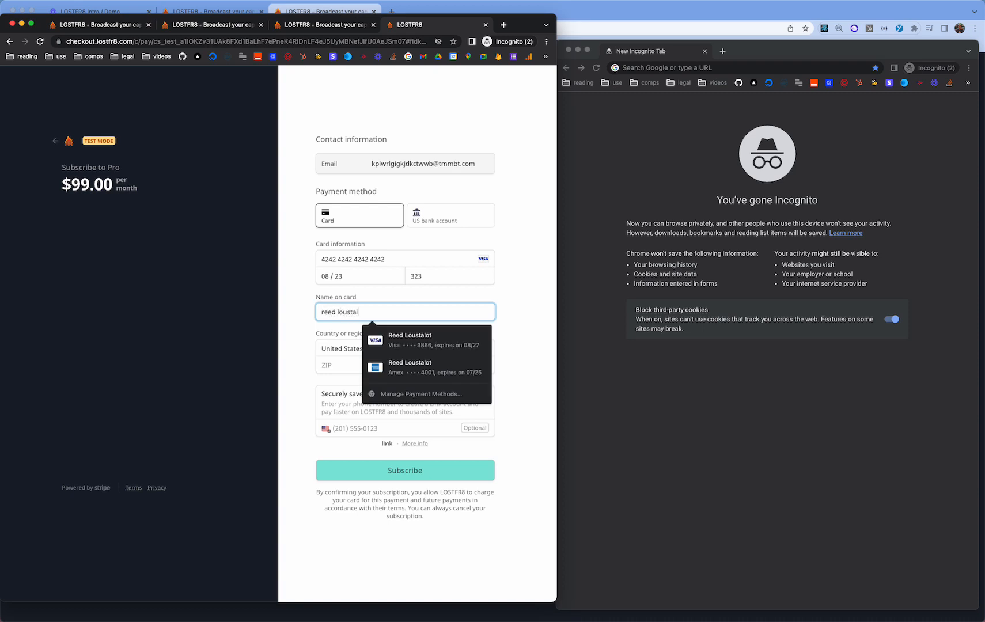
text(ot)
key(Tab)
key(Tab)
text(8521)
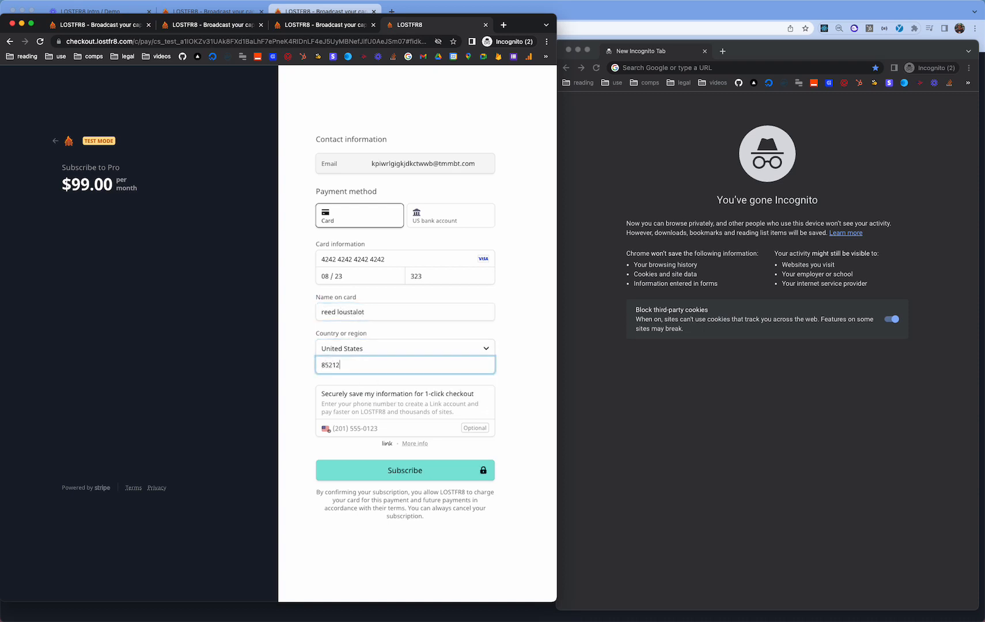
text(51)
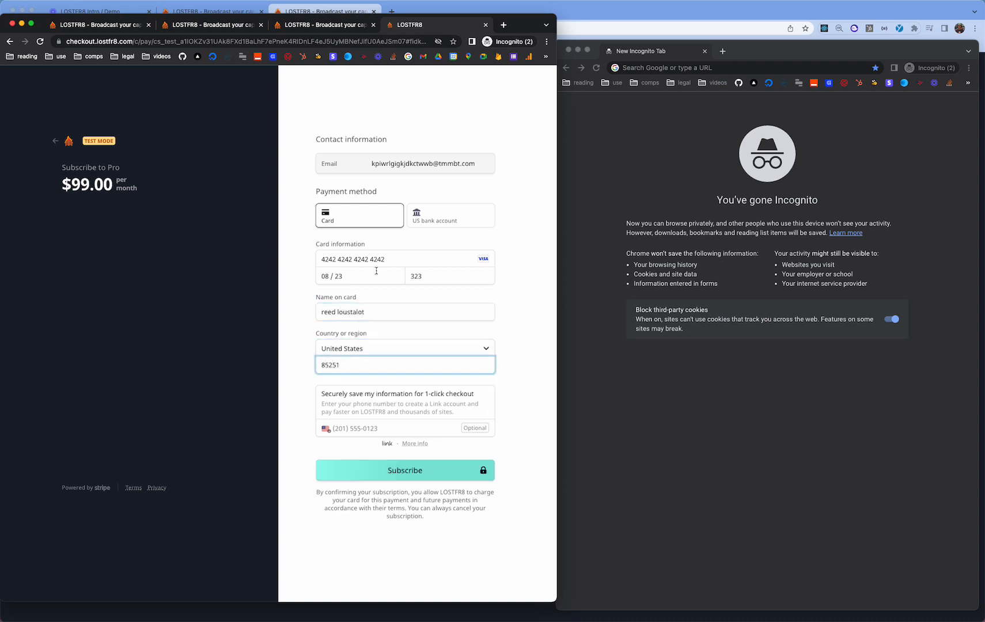
click(407, 471)
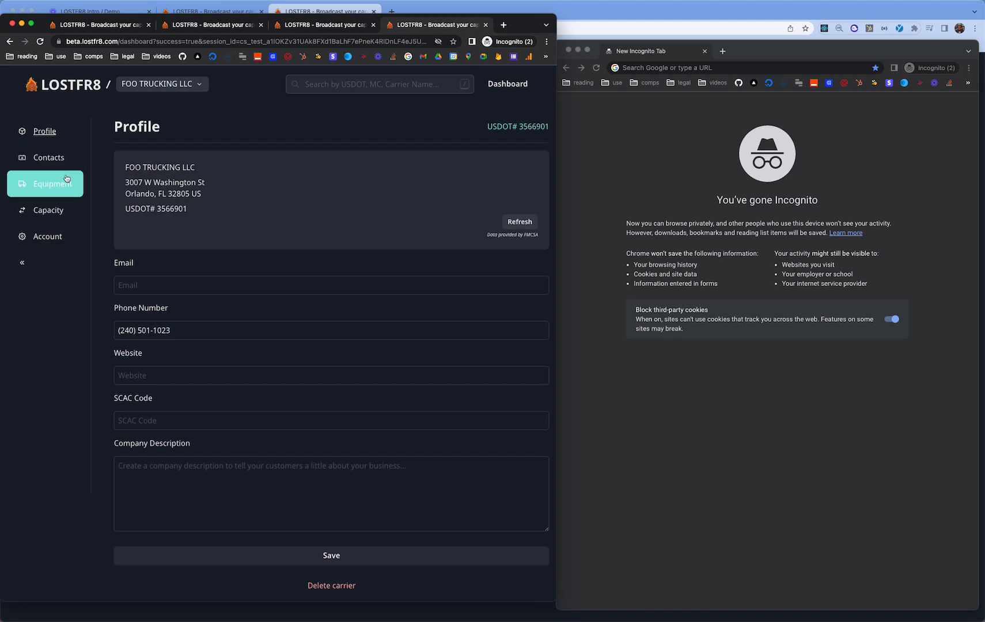
click(56, 237)
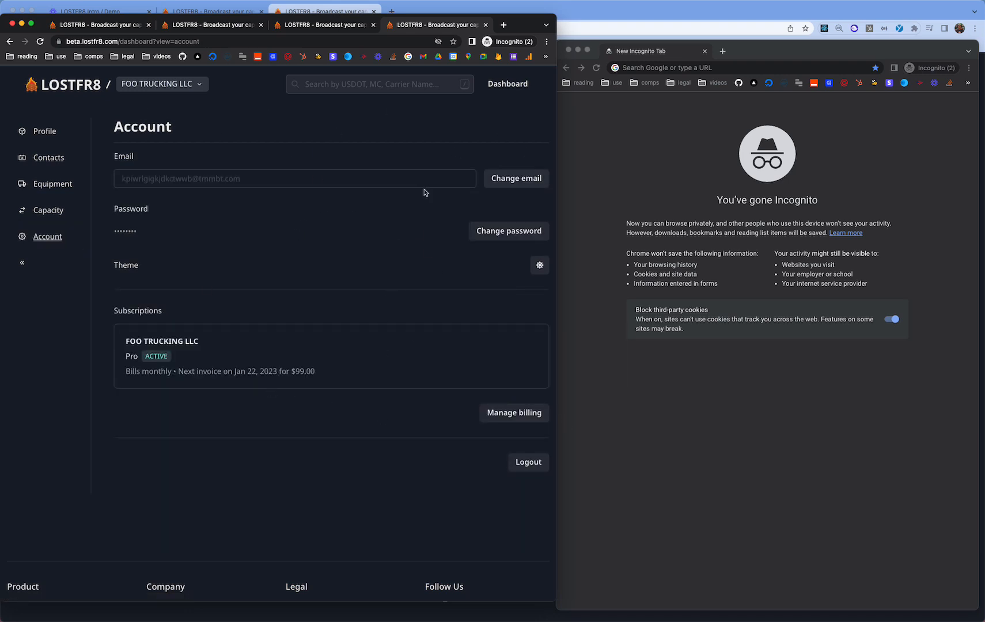
click(546, 262)
click(547, 263)
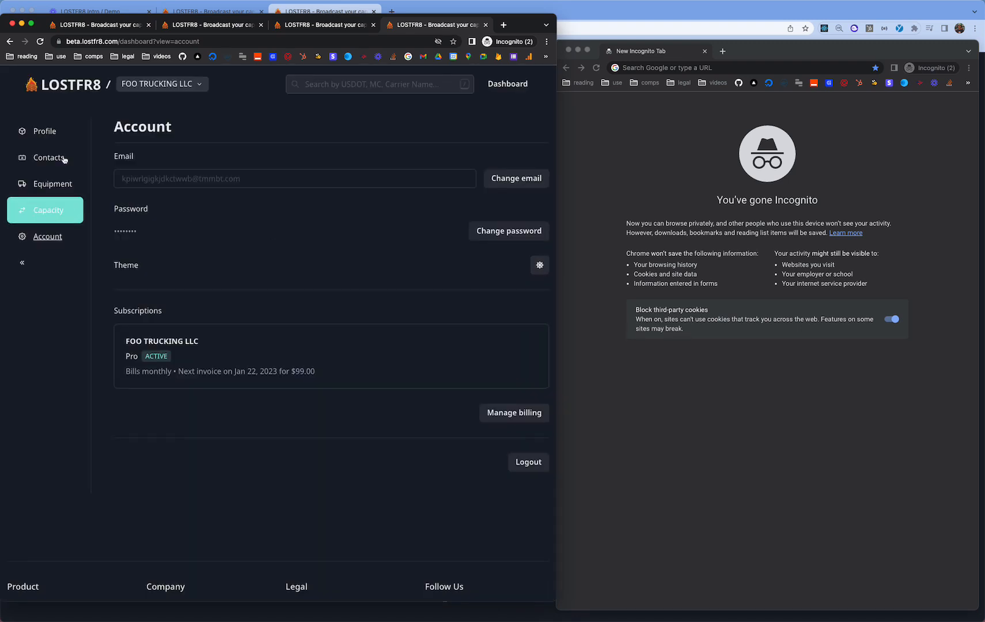
click(49, 131)
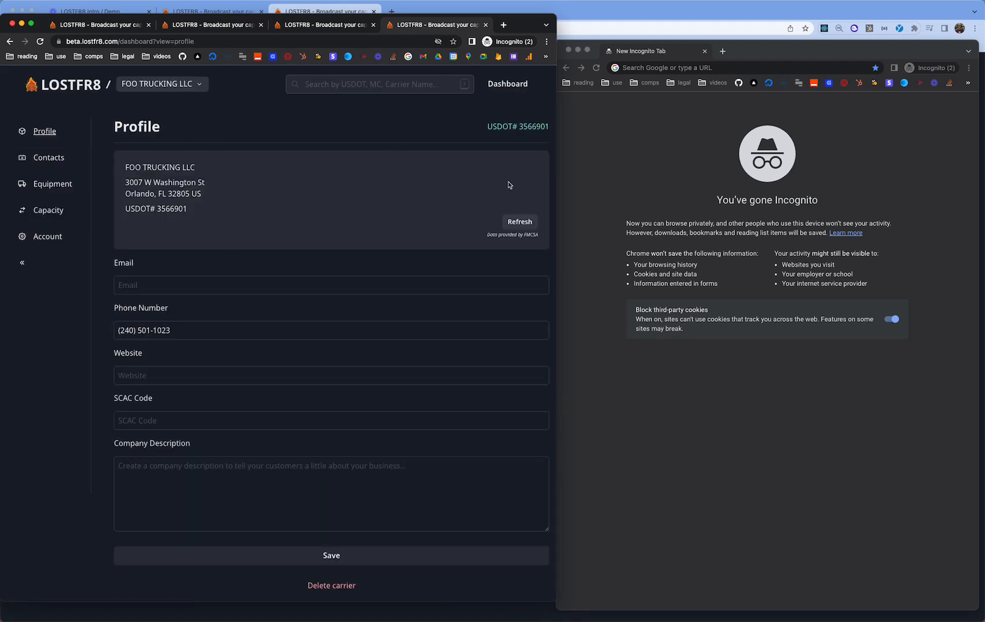
drag(191, 206, 132, 171)
click(178, 206)
drag(229, 211, 127, 156)
click(196, 219)
- Fill in the carrier profile's contact email and phone number
scroll(151, 281, down, 2)
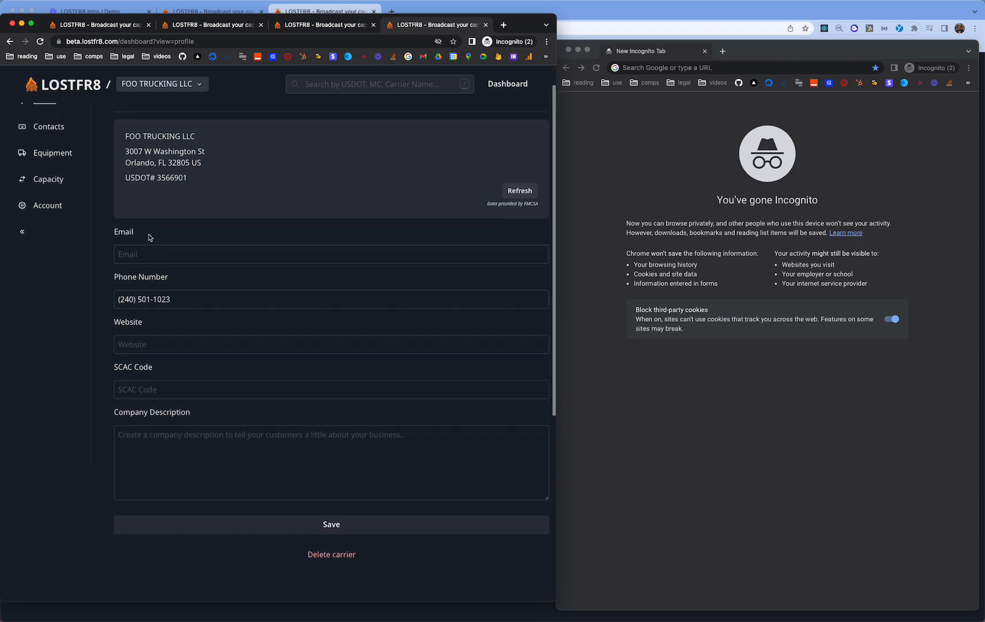
click(137, 248)
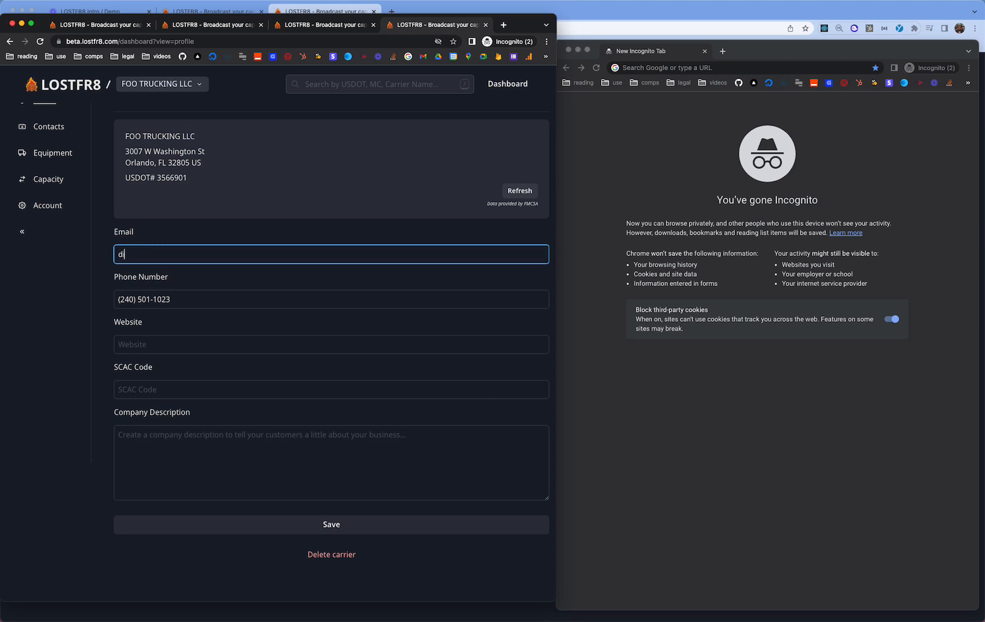
key(Tab)
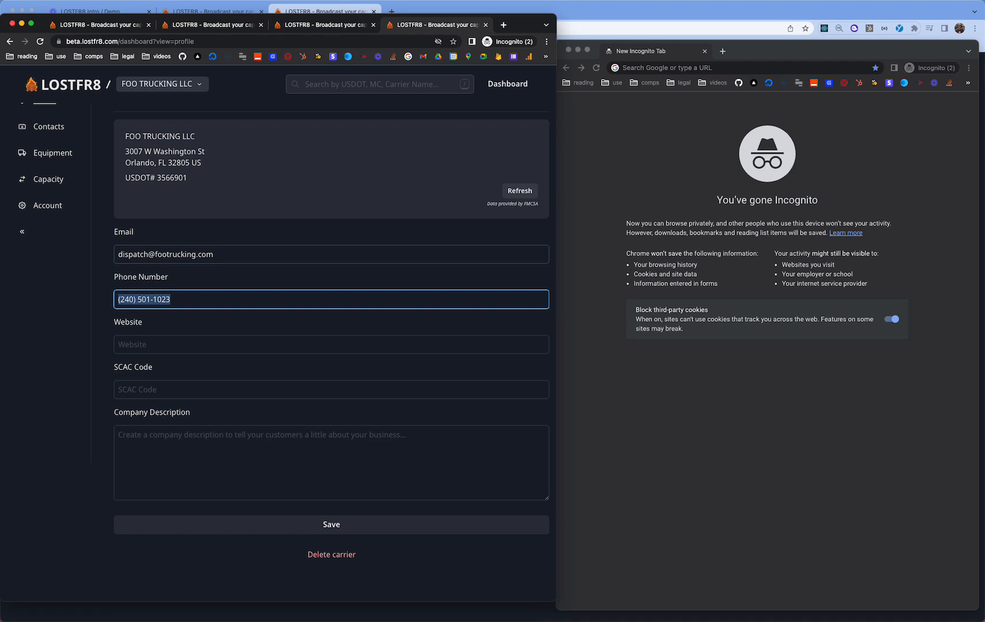
text(1111111111)
key(Tab)
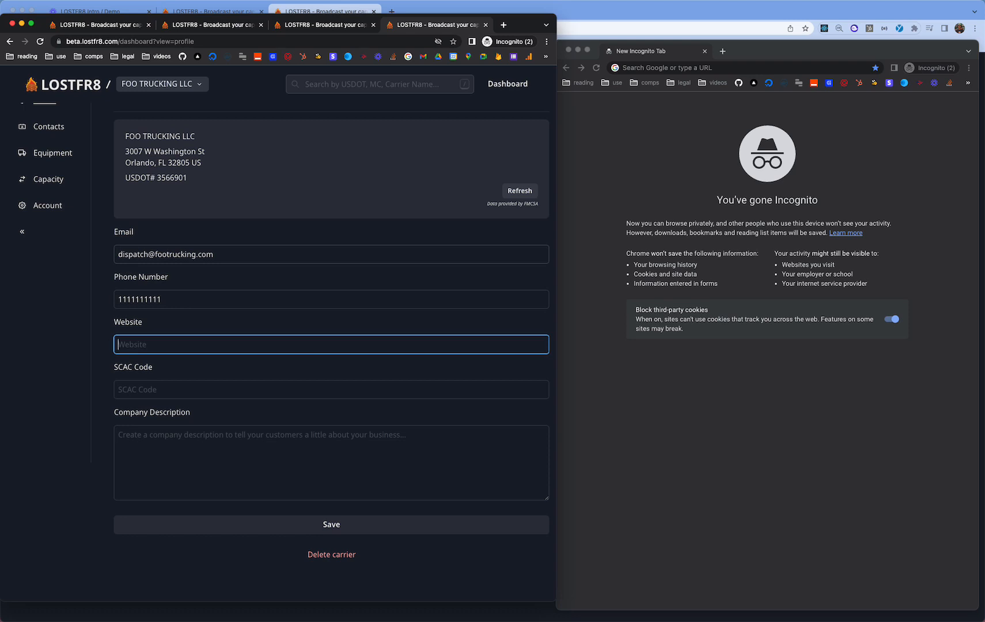
key(Tab)
key(Tab)
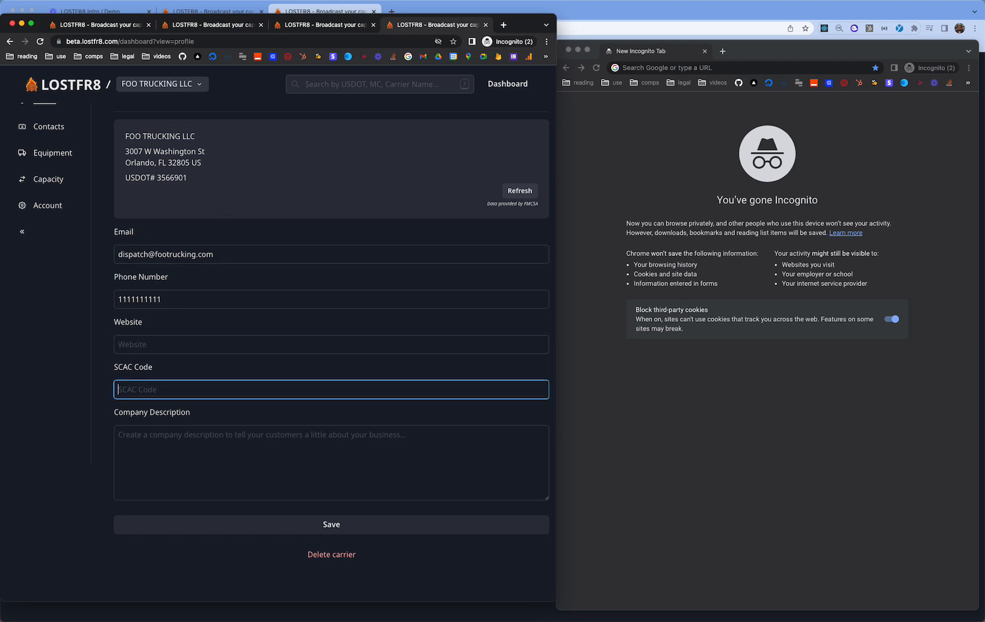
- Paste the penguin-transport company description, save the profile, and go to Contacts
key(super+Tab)
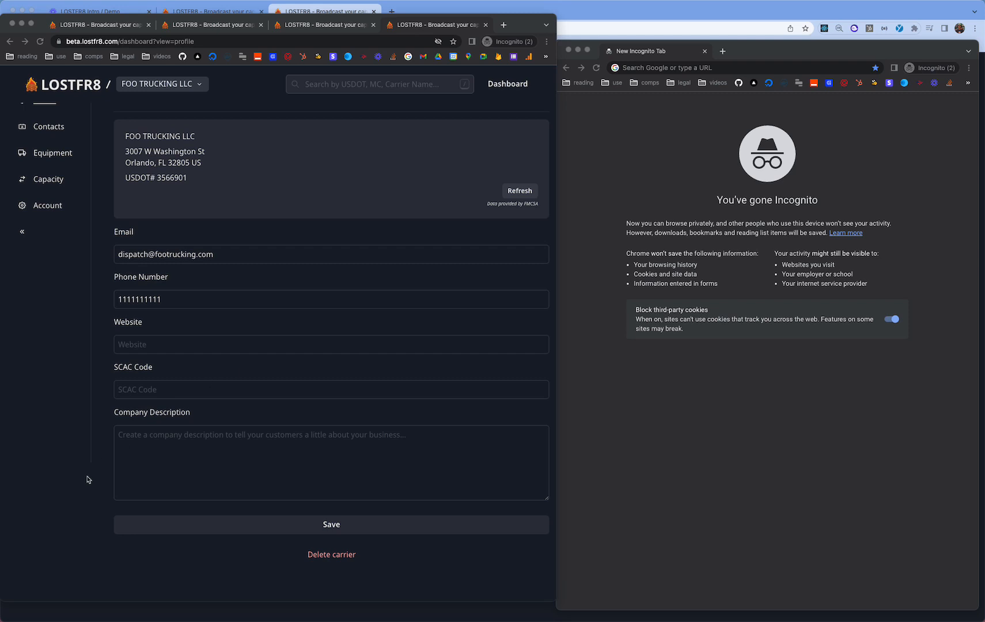
click(243, 447)
text(Foo Trucking is a transportation company based in Antarctica that specializes in the safe and efficient transport of stranded penguins. We are dedicated to helping these beloved creatures get back to their natural habitat as quickly as possible. Our team of experienced drivers and support staff are trained in handling and caring for penguins, and our fleet of specially equipped trucks is designed to provide a comfortable and stress-free journey for our feathered passengers. Whether it's a single penguin or a large group, we have the resources and expertise to get the job done. At Foo Trucking, the safety and well-being of our penguin clients is our top priority.)
key(Return)
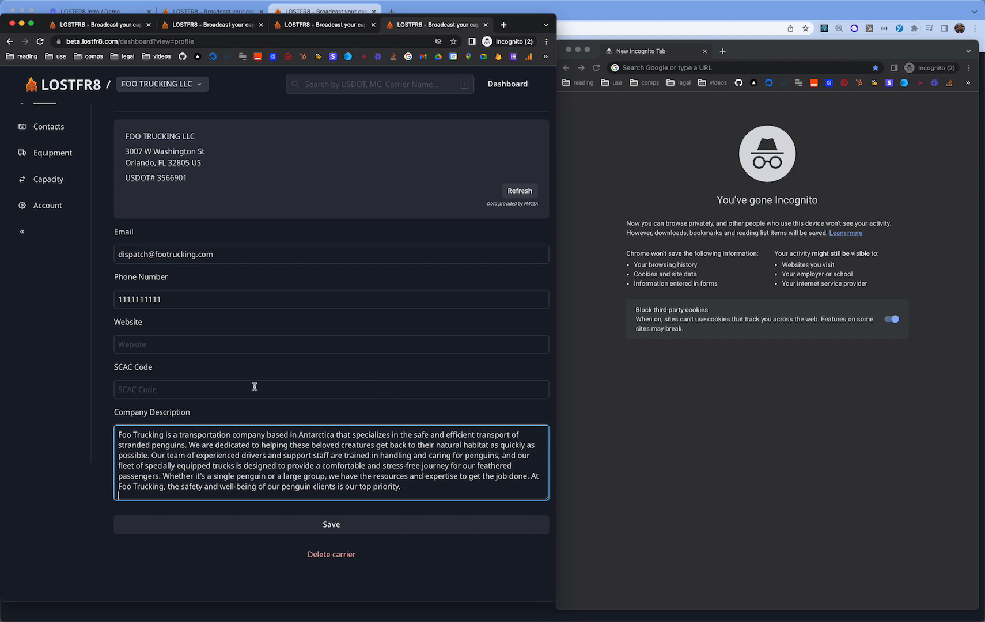
scroll(216, 422, up, 2)
click(330, 554)
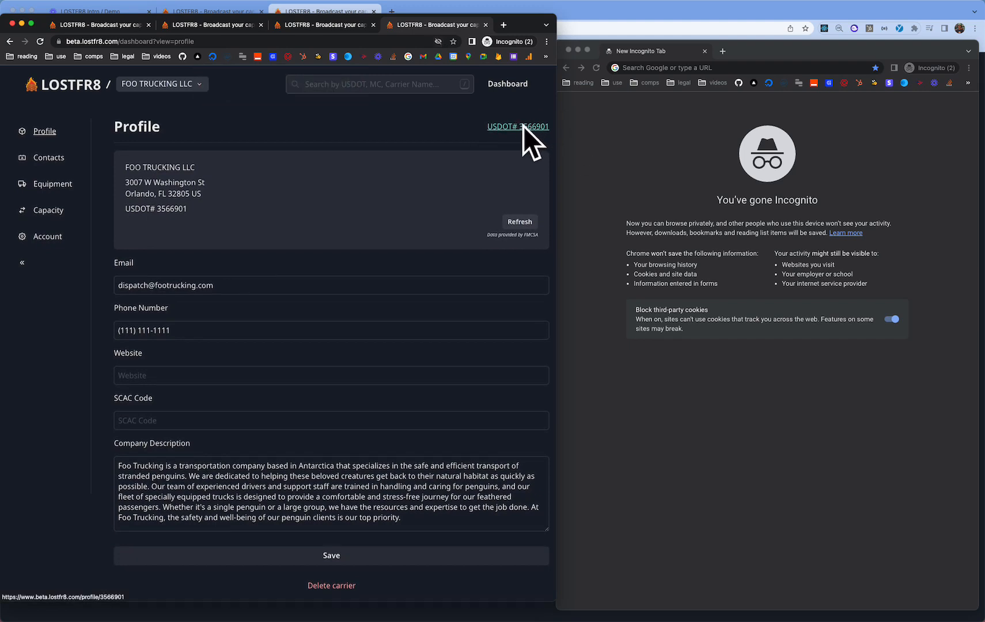
click(77, 162)
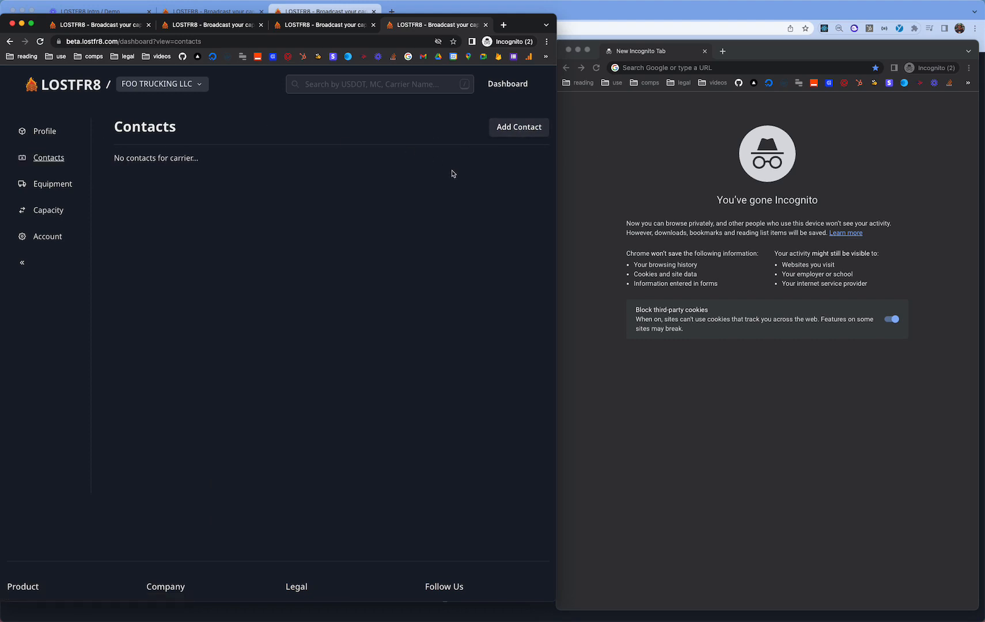
- Add a new contact with the owner's name, phone, extension 1 and email
click(518, 127)
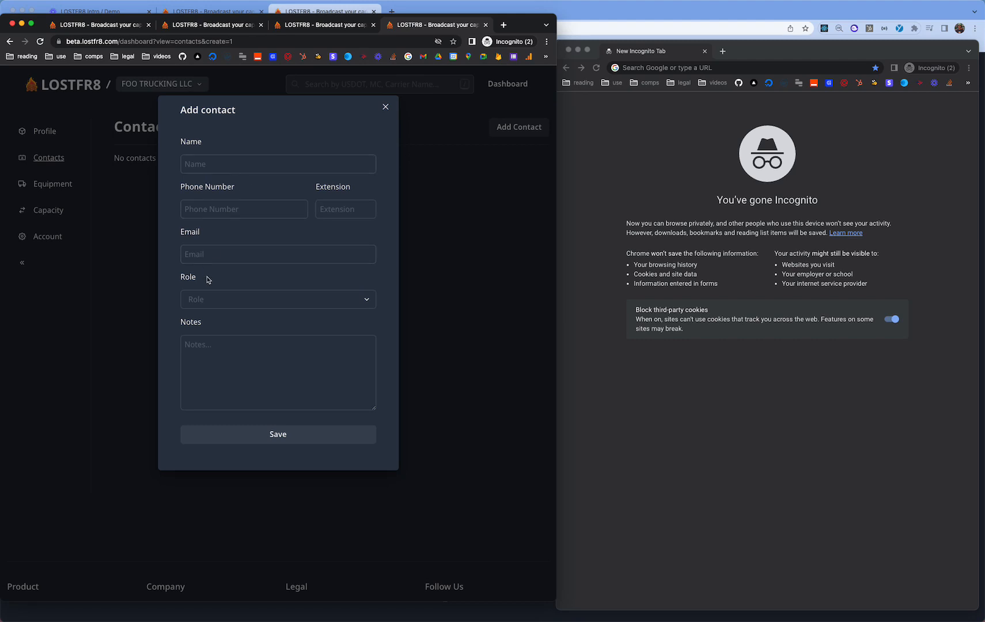
click(210, 304)
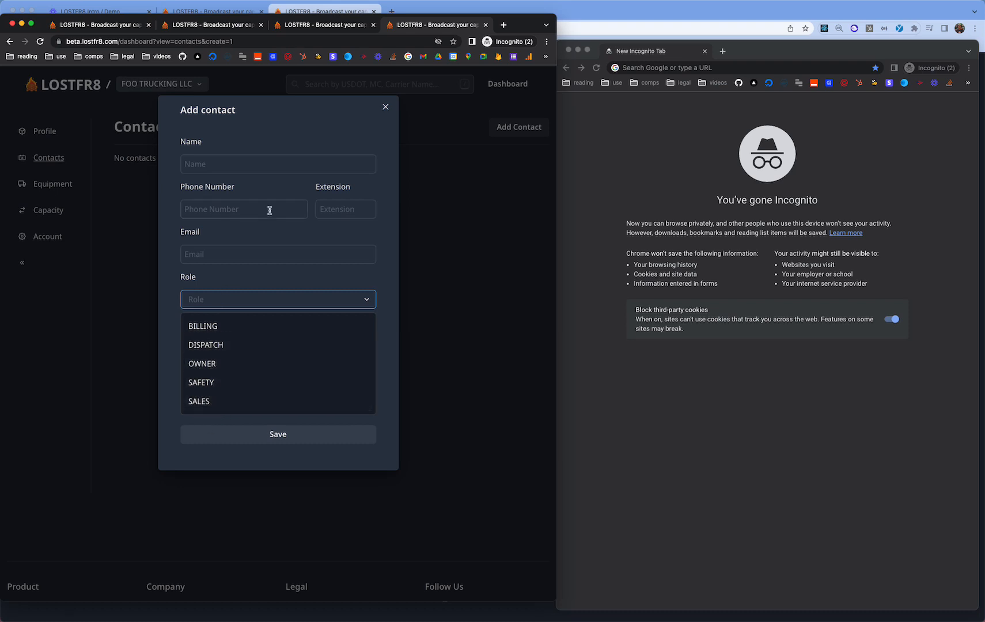
click(215, 170)
text(Re)
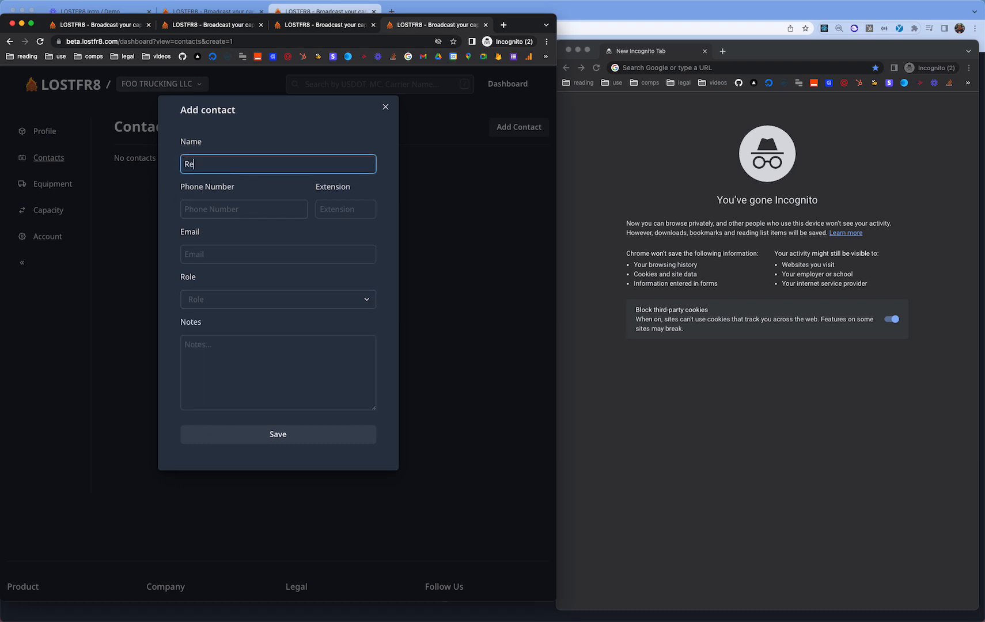
text(ed L)
key(Tab)
text(111)
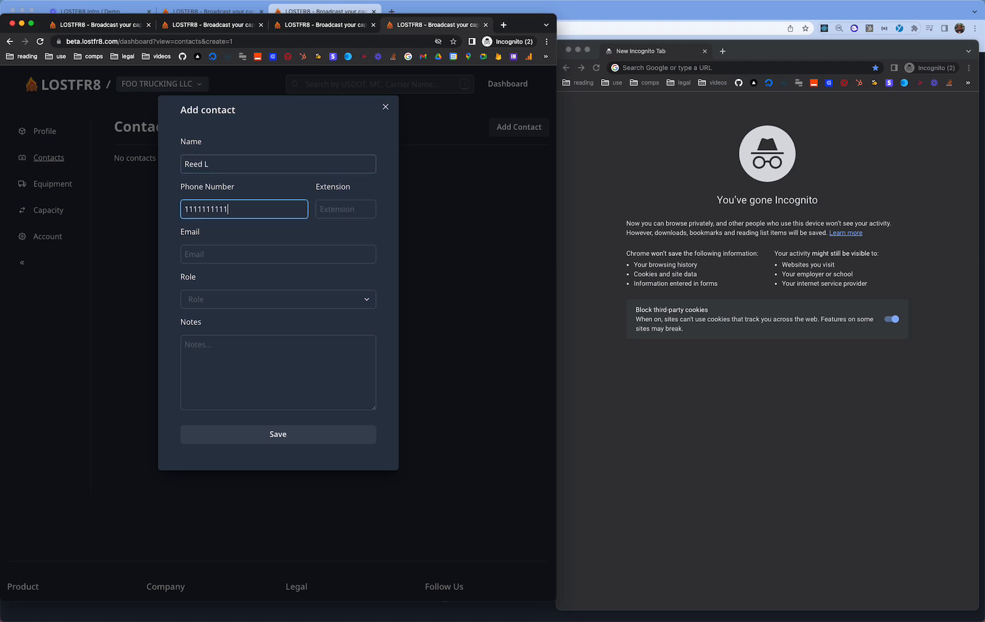
key(Tab)
text(1)
key(Tab)
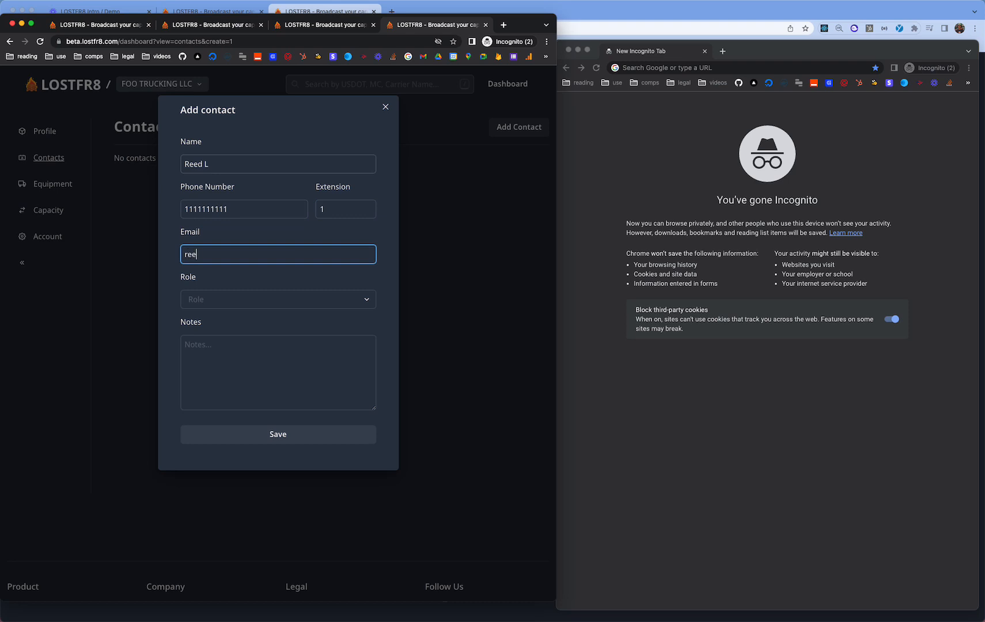
- Set the role to OWNER, note 'contact for any high level concerns', and save
key(Tab)
key(Down)
key(Down)
key(Down)
key(Return)
key(Tab)
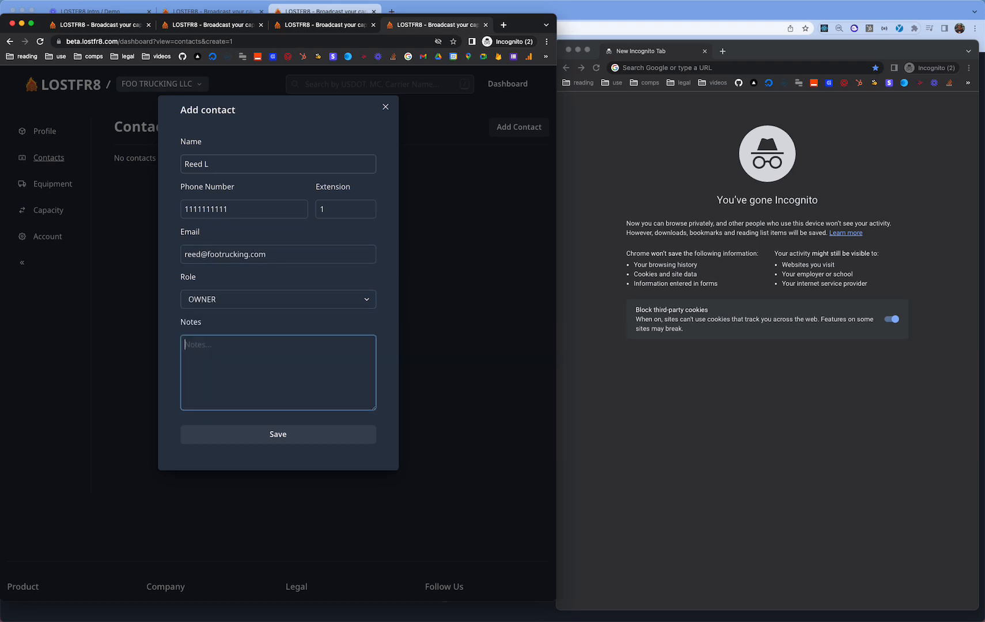
text(contact for an)
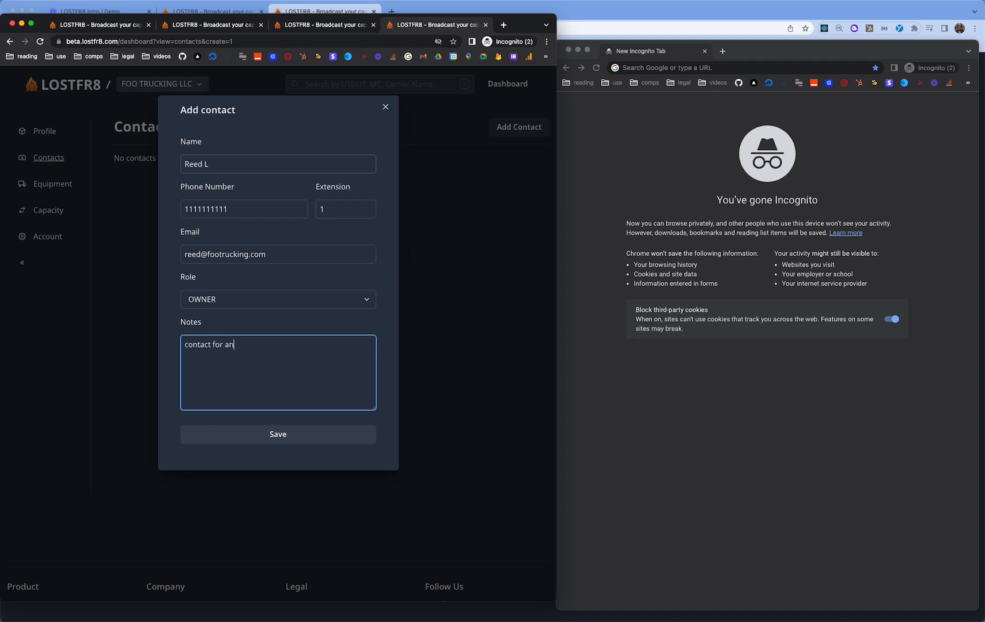
text(y high level concerns)
click(294, 434)
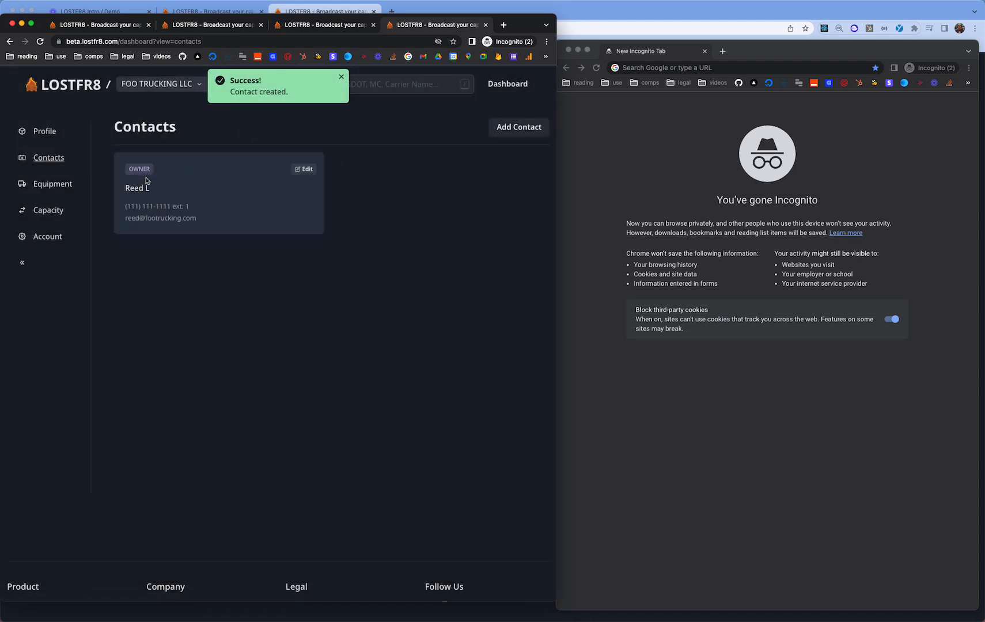
- Cancel the edit form and enter a second contact's name, phone, extension 2 and email
click(305, 169)
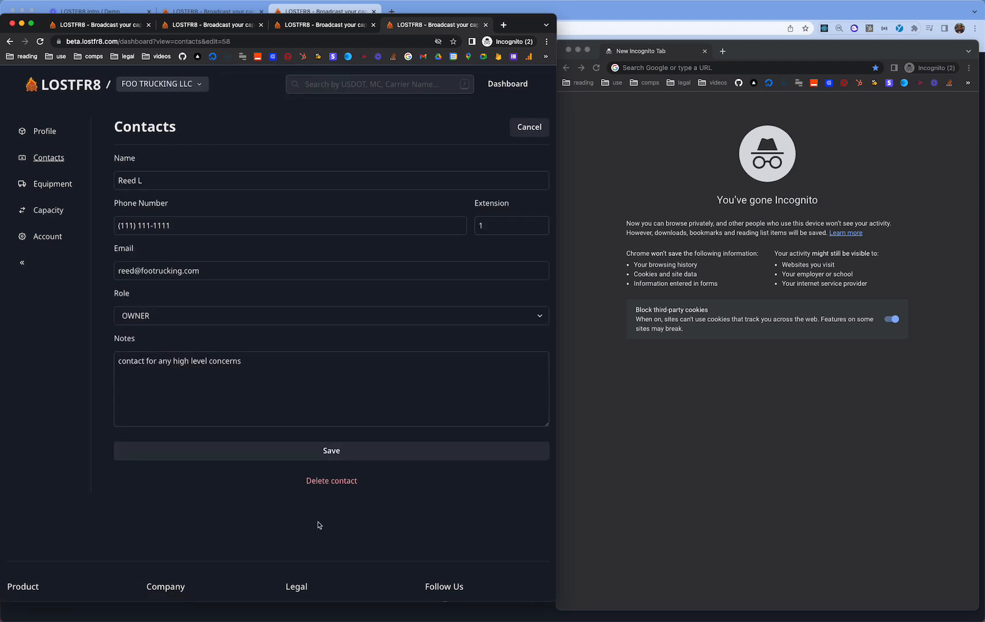
click(540, 128)
click(502, 133)
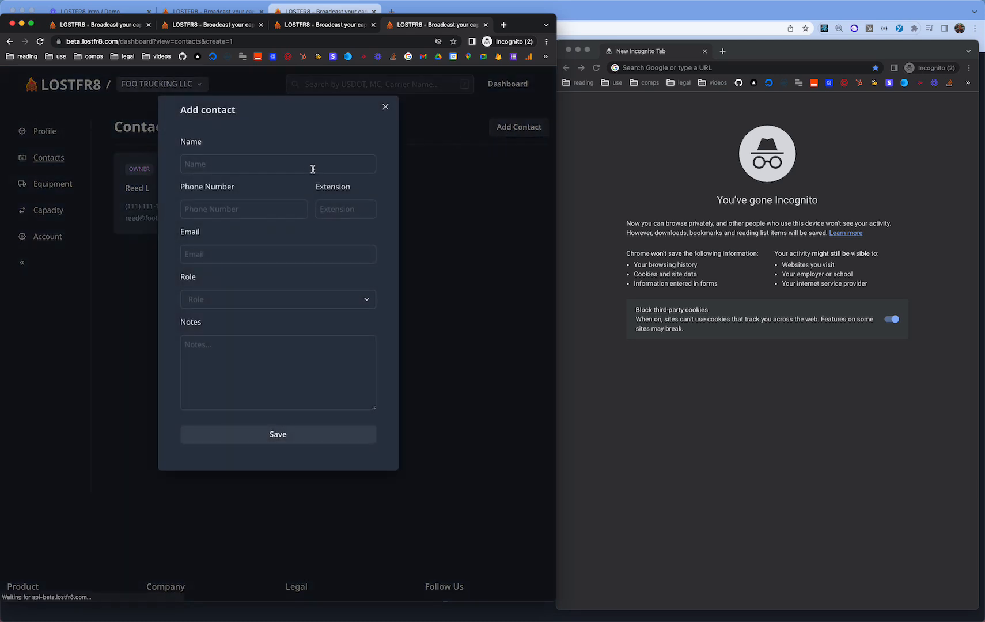
click(305, 164)
text(Jake G)
key(Tab)
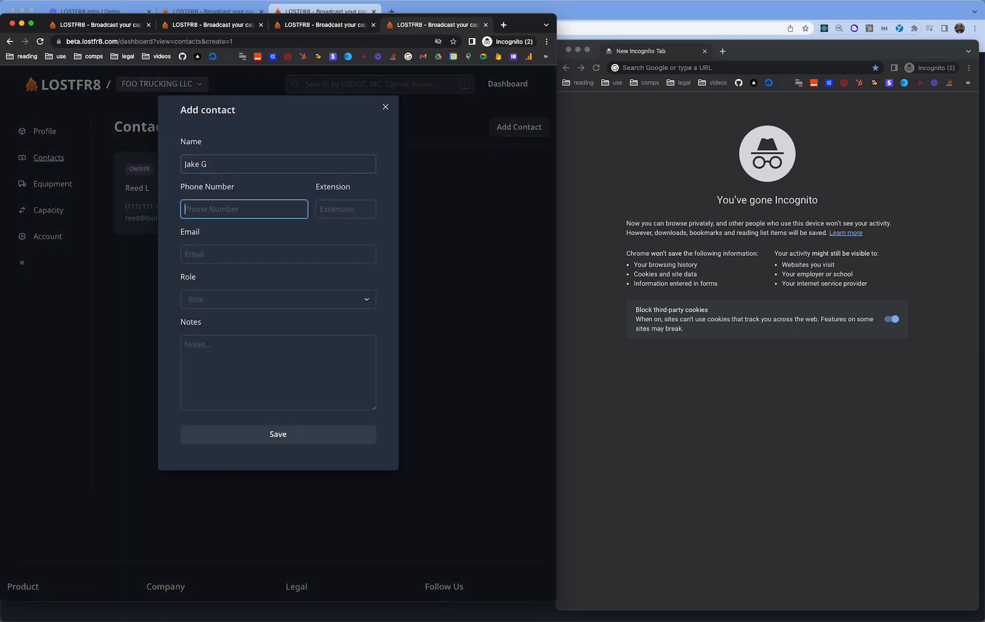
text(1111111111)
key(Tab)
text(2)
key(Tab)
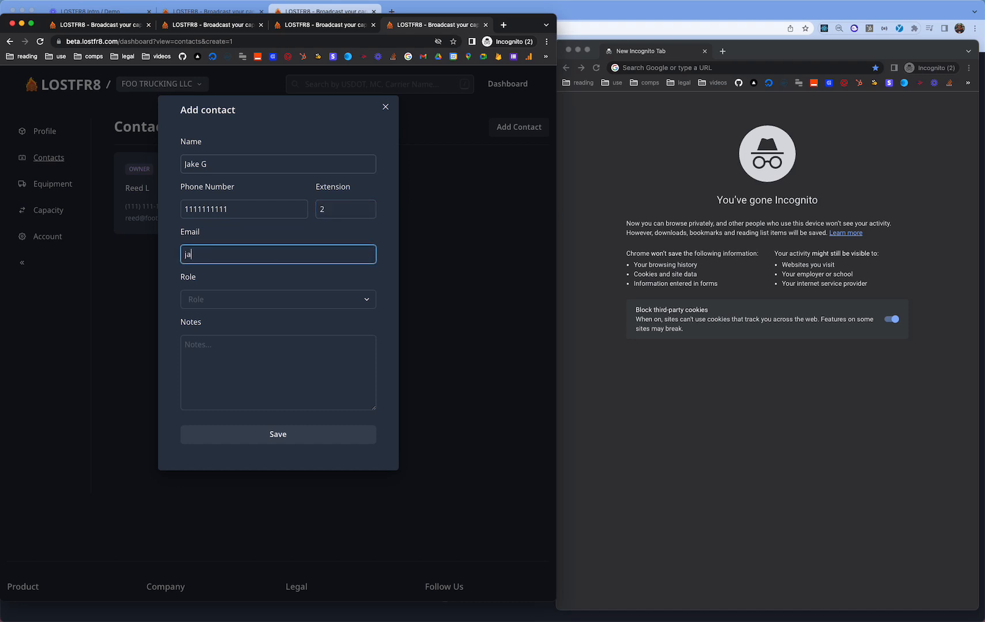
- Set the role to DISPATCH, note 'contact for any truck questions', save, and open Equipment
key(Tab)
key(Down)
key(Down)
key(Down)
key(Down)
key(Down)
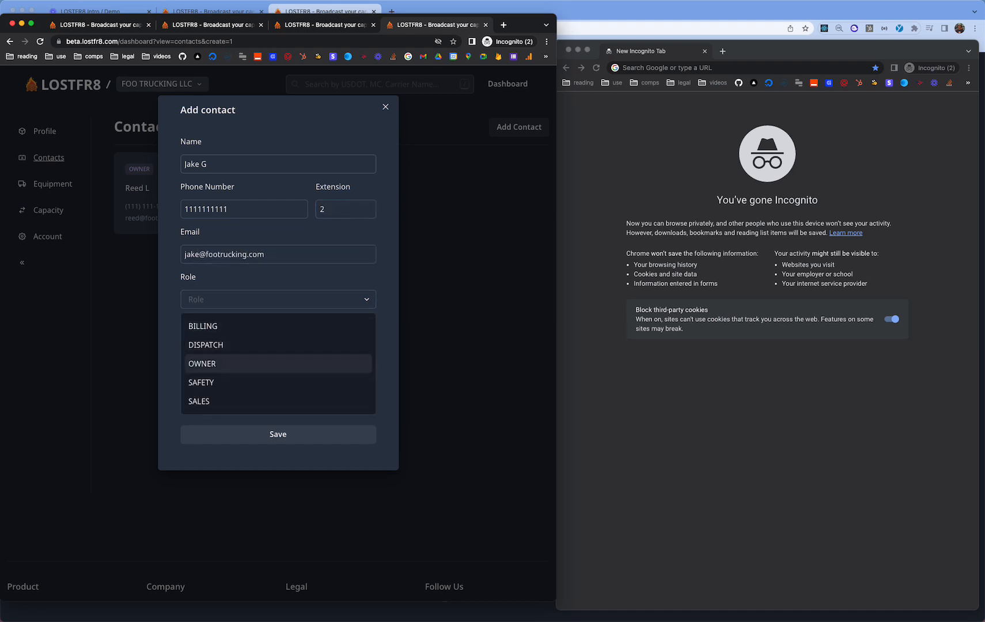
key(Up)
key(Up)
key(Up)
key(Return)
key(Tab)
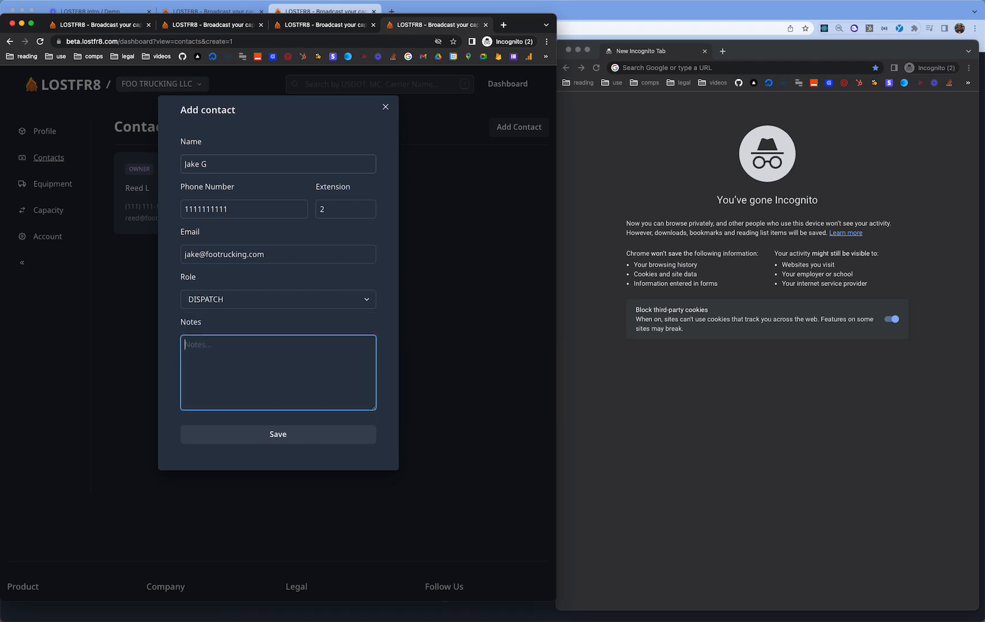
text(contact for any truck questions)
click(267, 439)
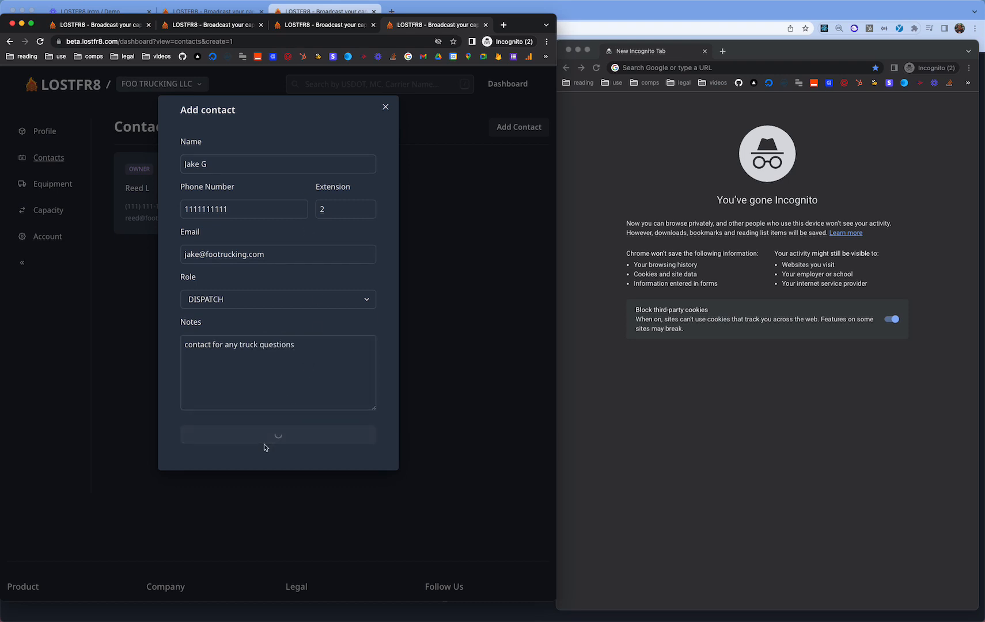
click(51, 184)
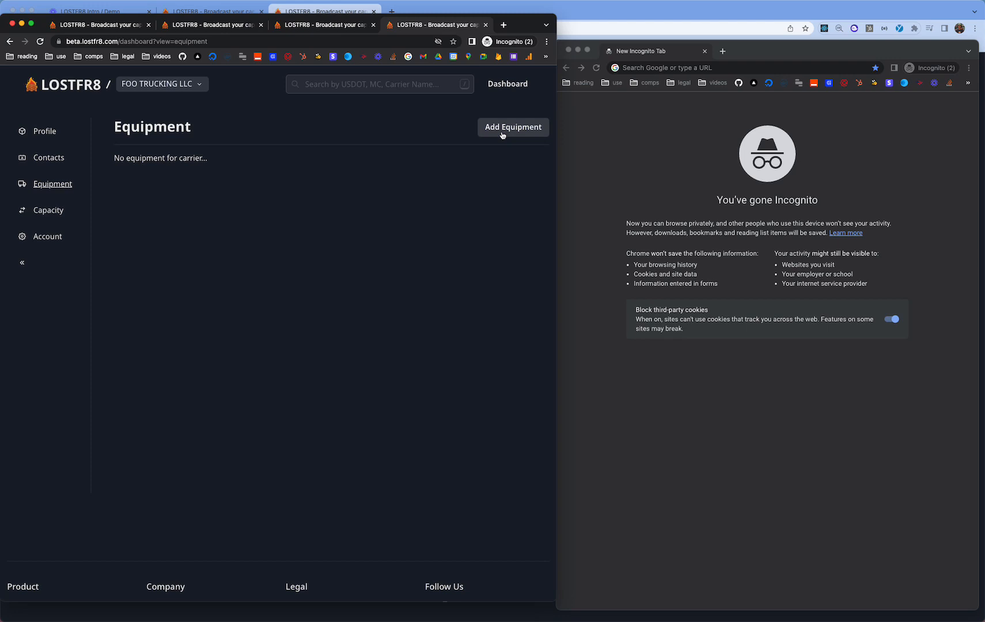
- Add tractor #1 with its pasted VIN and model year 2018
click(502, 135)
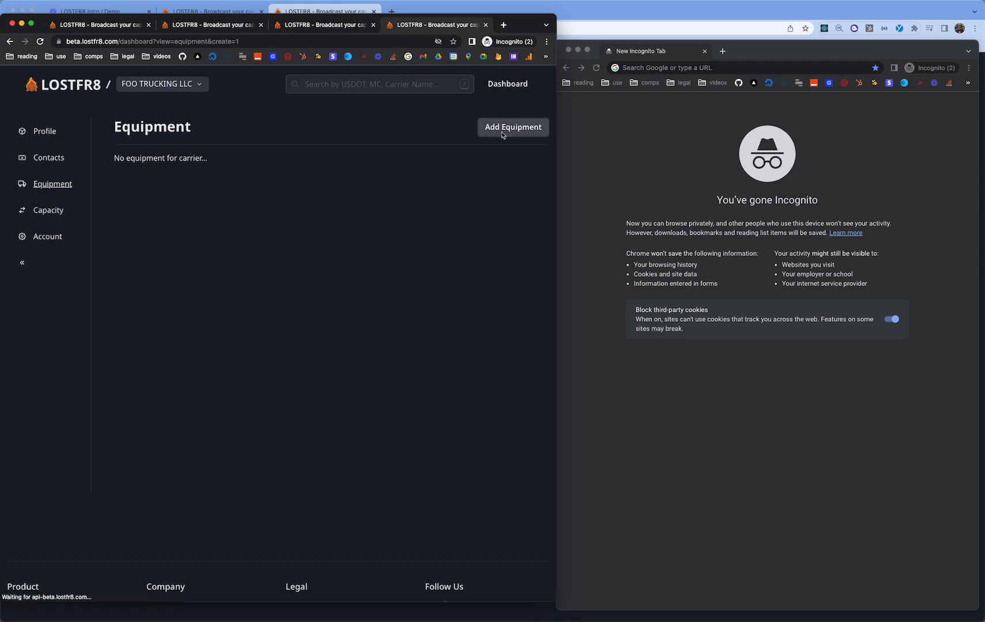
click(247, 195)
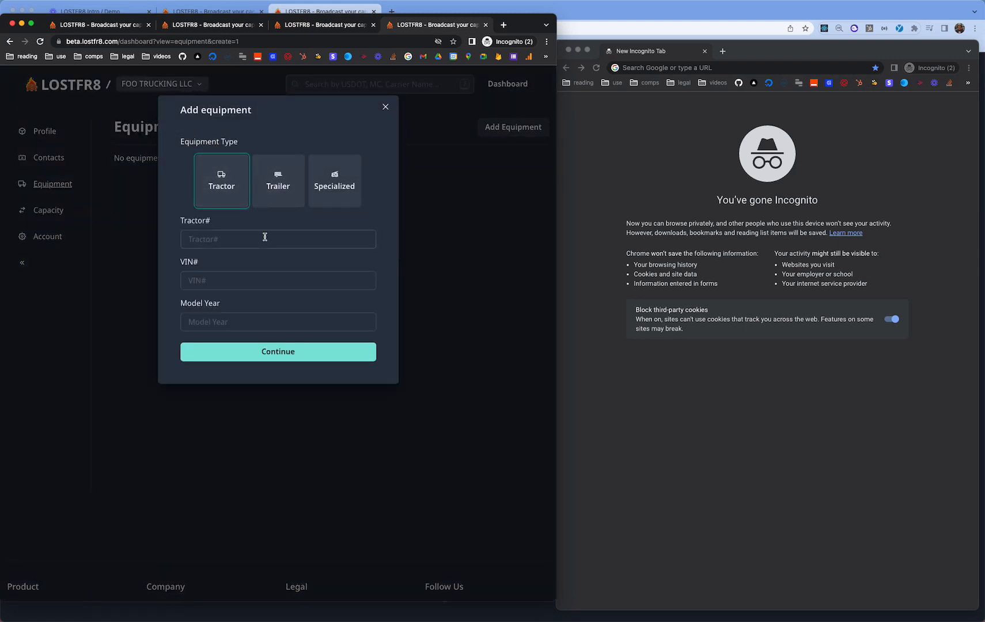
click(265, 236)
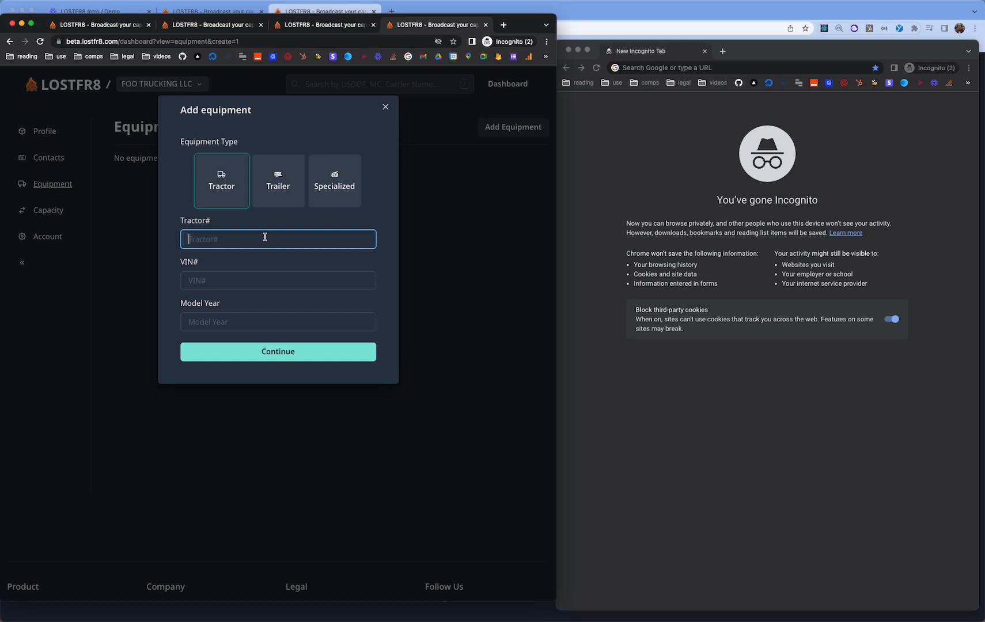
triple_click(238, 295)
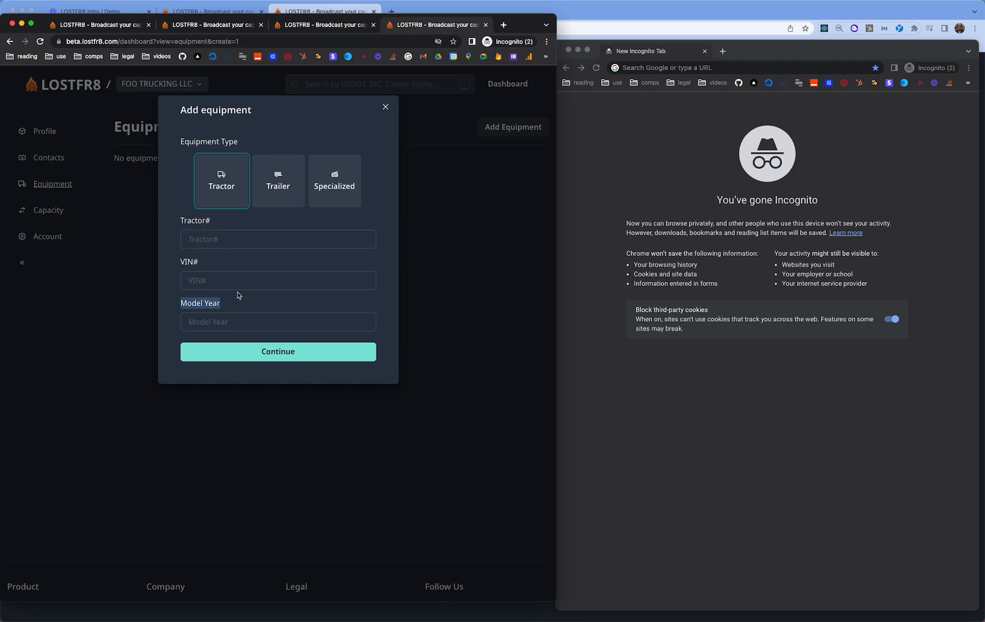
click(238, 283)
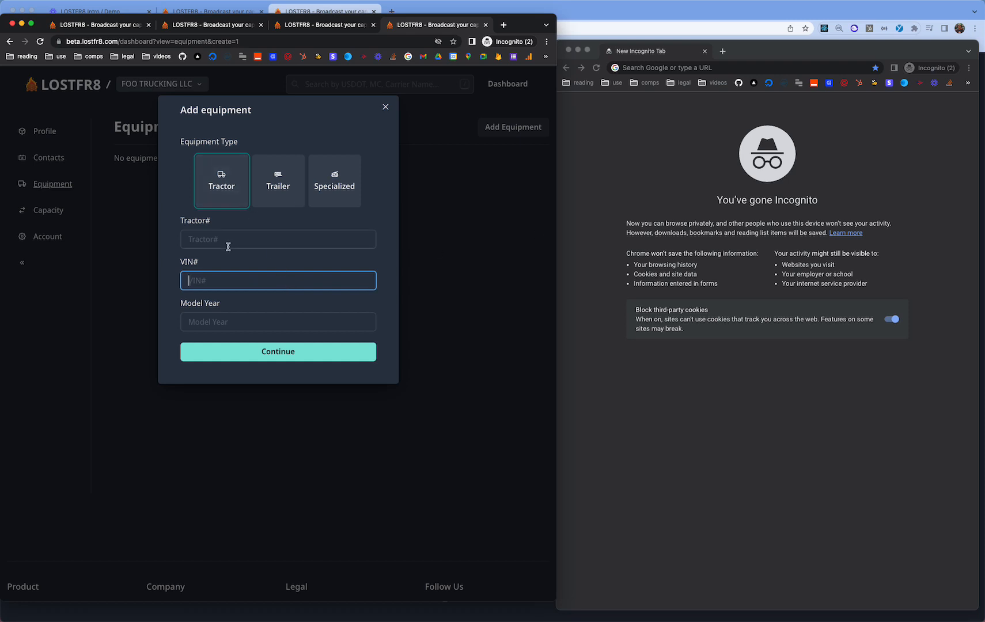
click(234, 238)
text(1)
click(233, 271)
click(232, 272)
key(super+Tab)
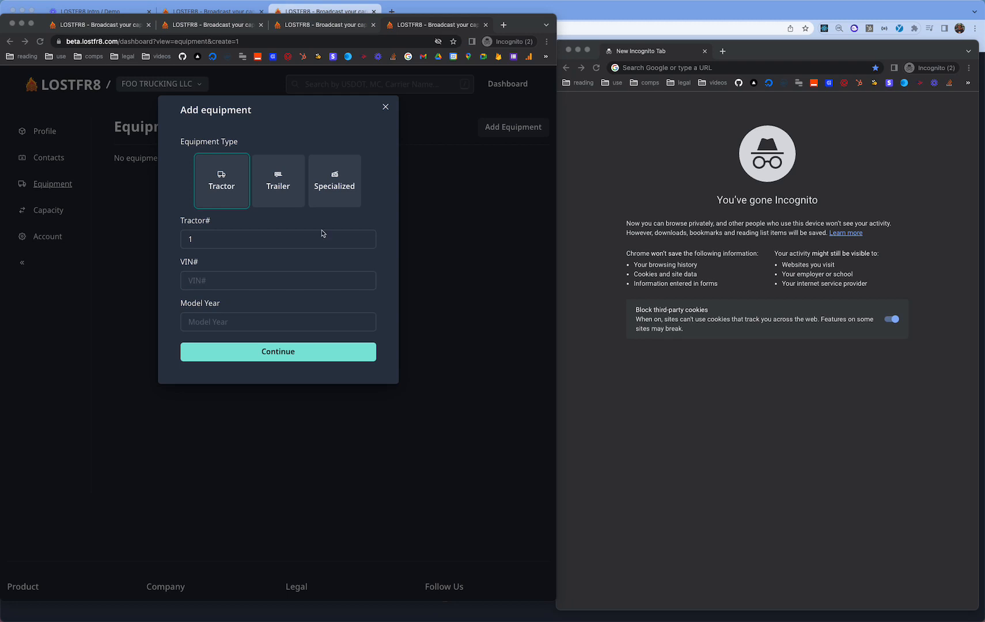
key(super+Tab)
text(1XP9D29X1GD)
click(225, 320)
text(2)
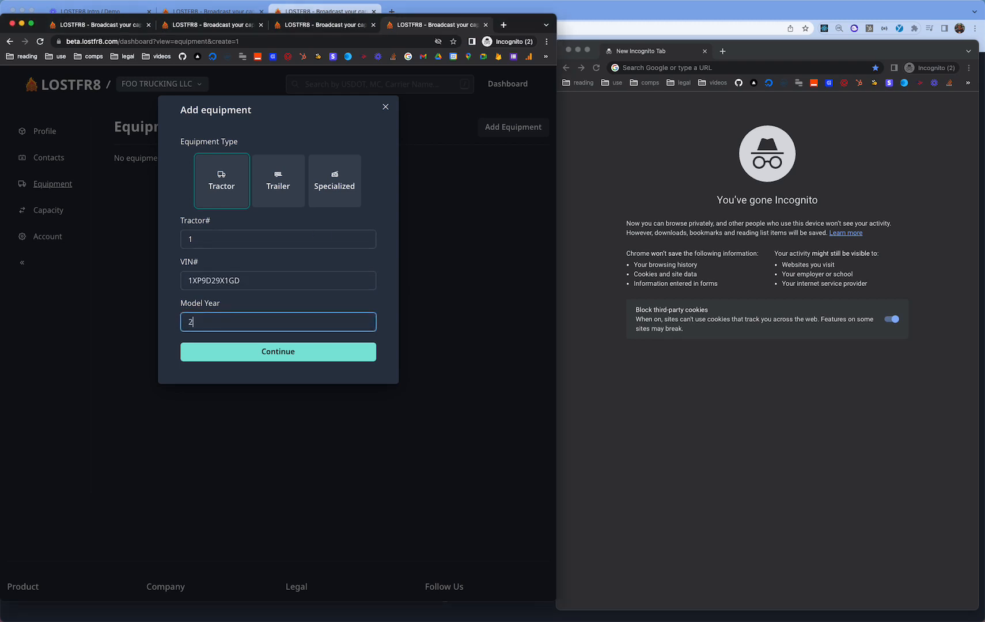
text(018)
key(Return)
key(Return)
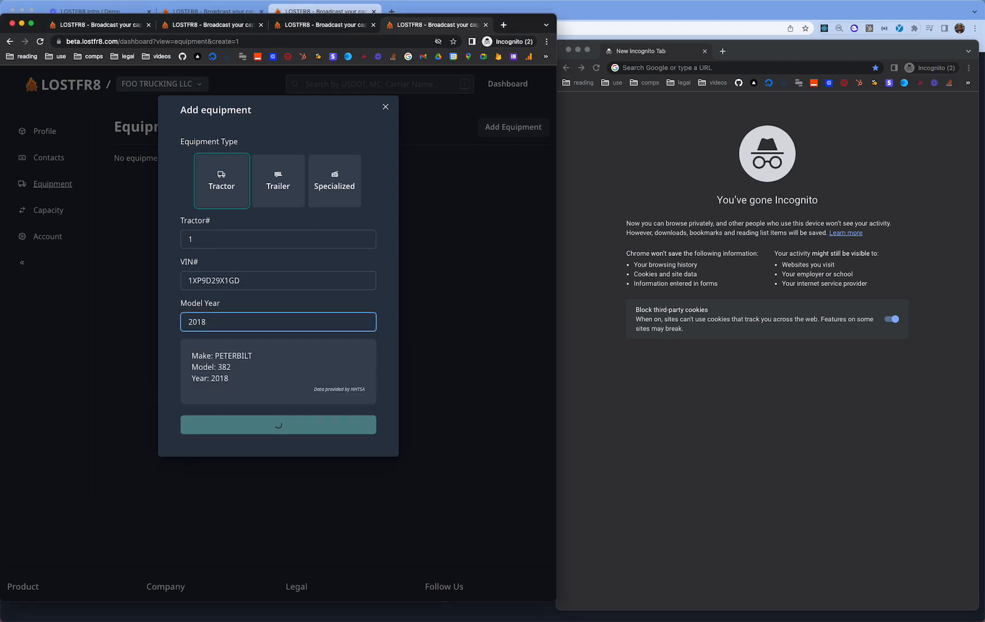
- Add tractor #2 with its pasted VIN and model year 2018
click(513, 125)
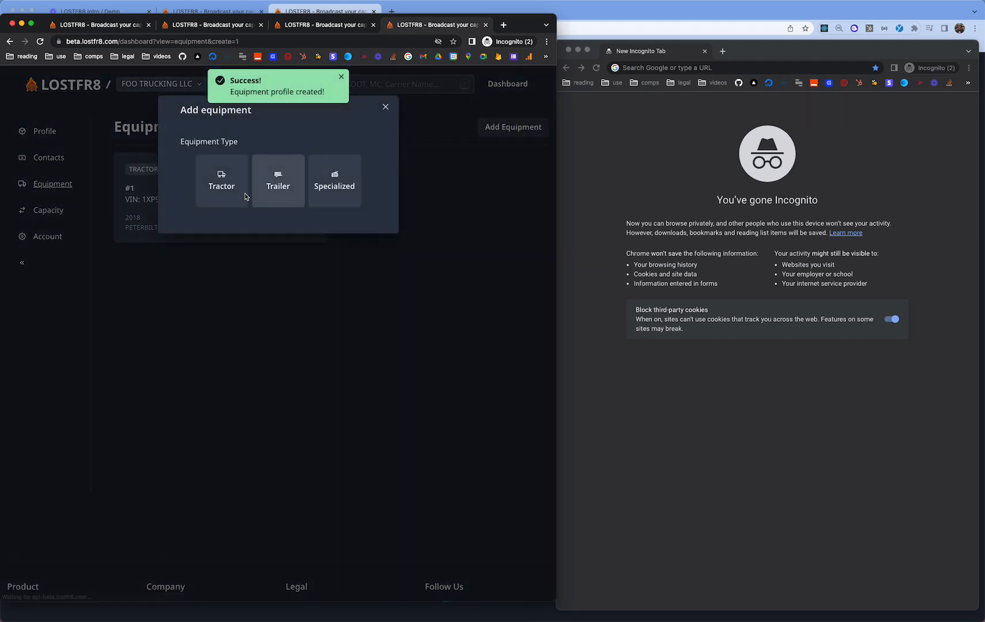
click(221, 180)
click(229, 233)
text(2)
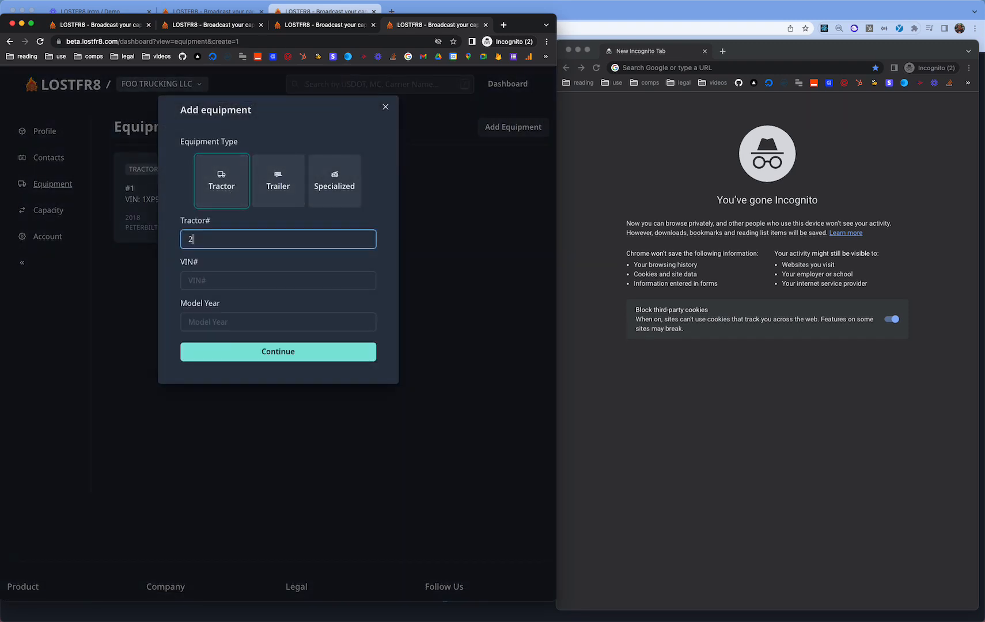
key(super+Tab)
click(304, 264)
click(334, 282)
text(1XP9D29XXGN)
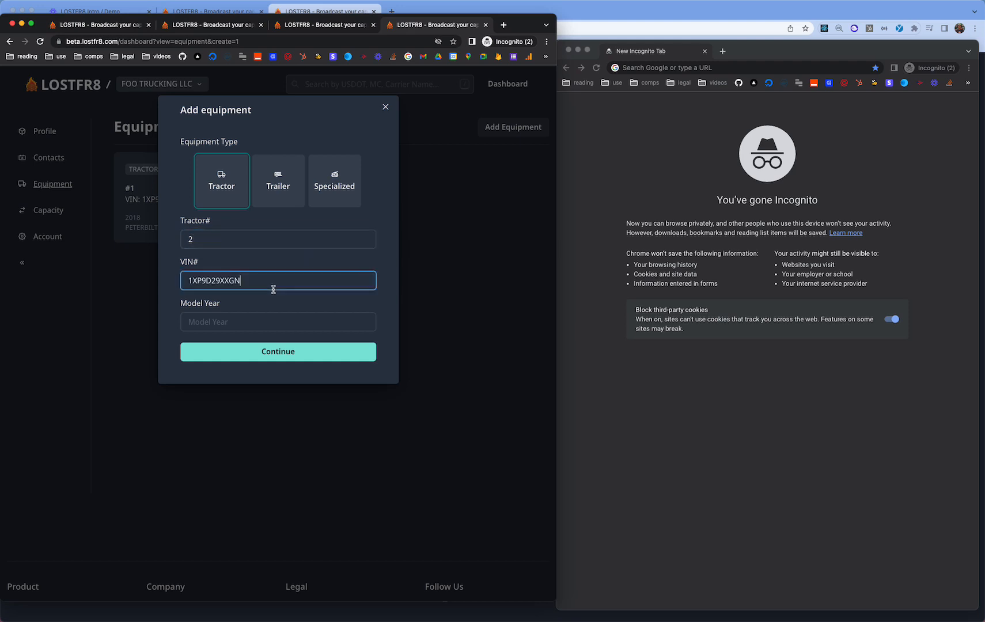
key(Tab)
text(0)
key(BackSpace)
text(2018)
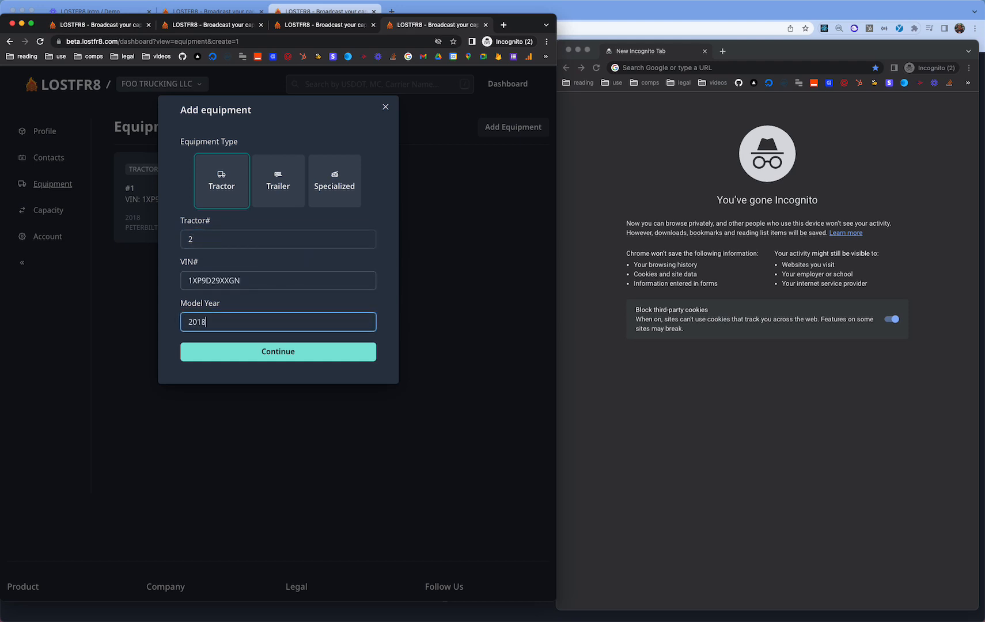
key(Return)
key(Return)
key(super+Tab)
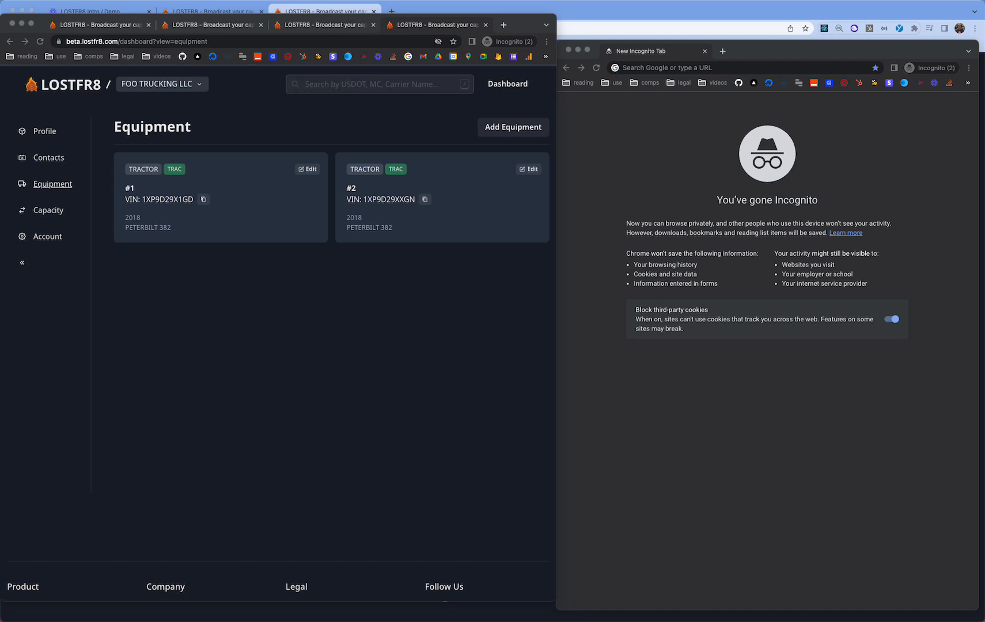
click(525, 125)
- Start a new trailer and set its subtype to Van 53' (V53)
click(277, 176)
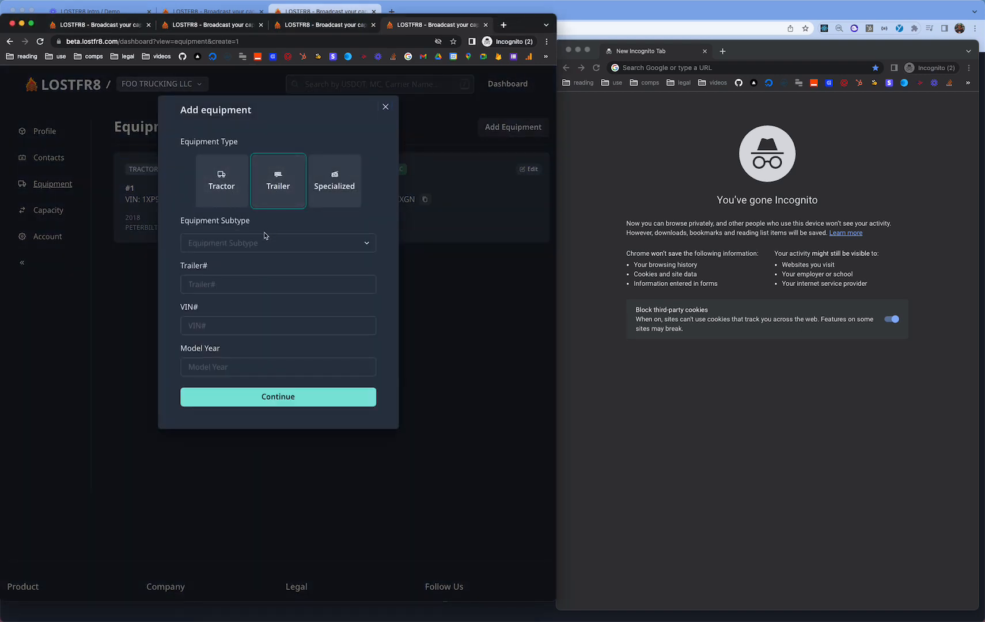
click(264, 236)
scroll(260, 357, down, 5)
scroll(259, 357, up, 5)
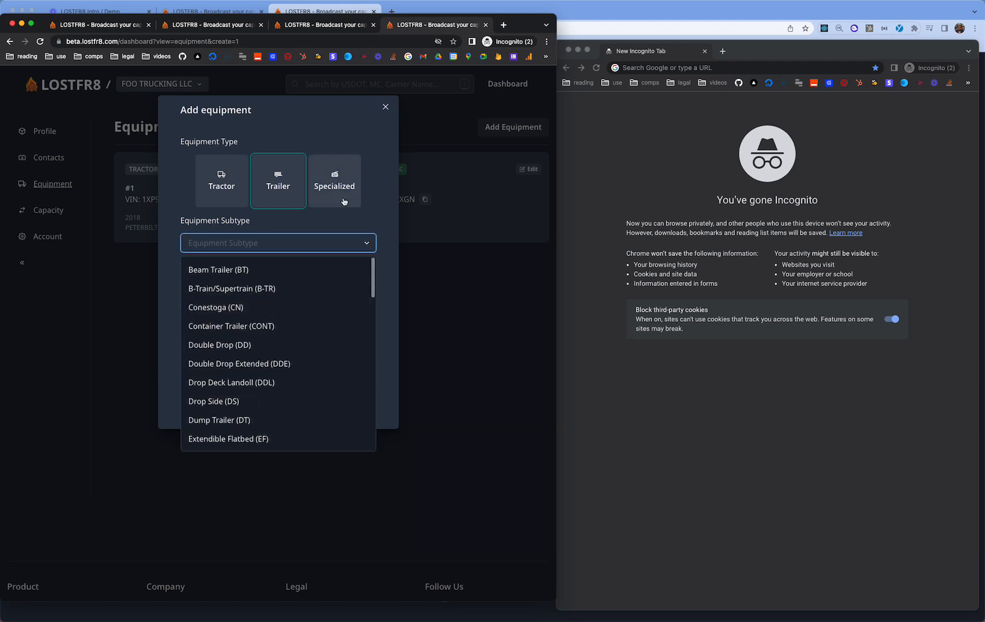
click(344, 201)
click(278, 246)
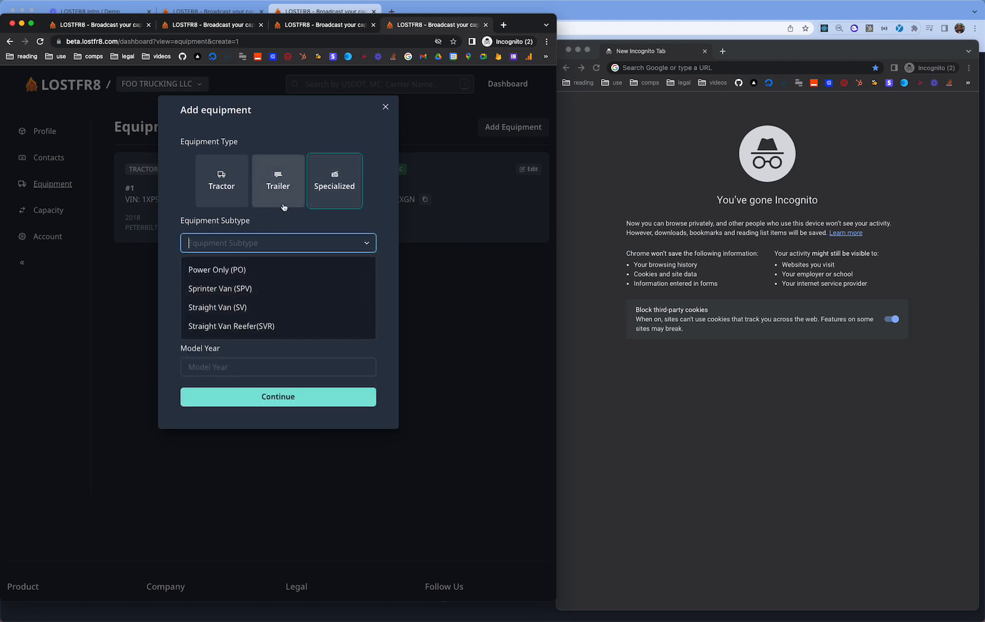
click(283, 206)
click(268, 236)
scroll(258, 294, down, 10)
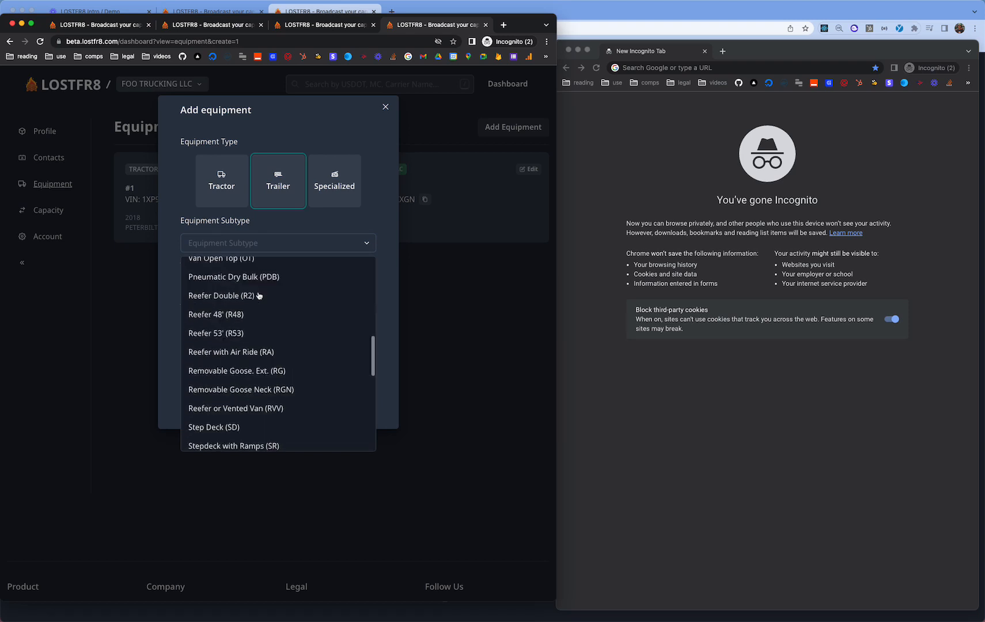
scroll(258, 295, down, 5)
click(242, 339)
- Give trailer #1 its number, pasted VIN and model year, and create it
click(237, 275)
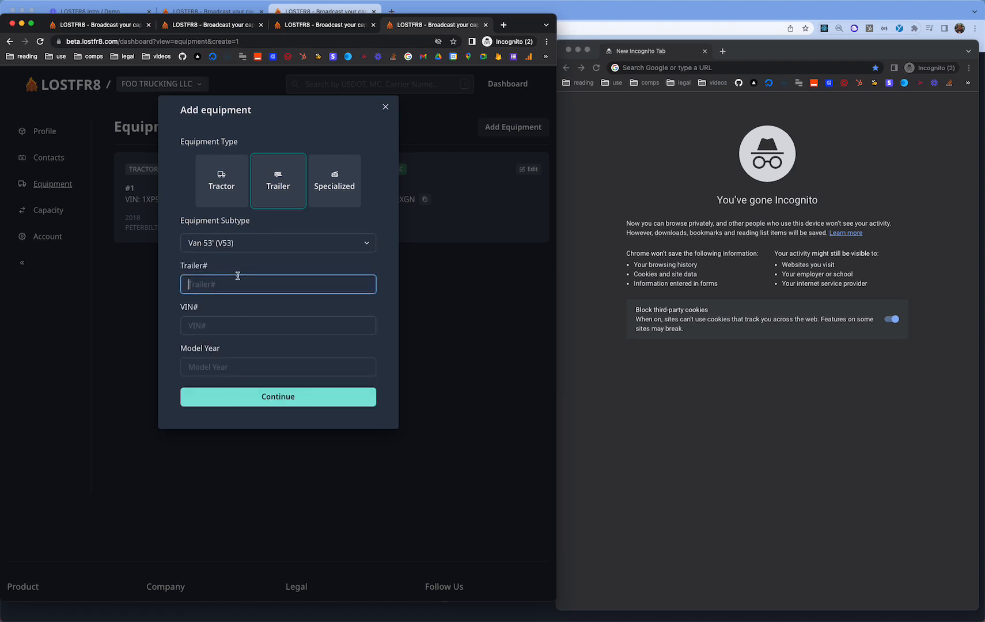
text(1)
key(Tab)
text(1UYFS2481DA)
click(247, 358)
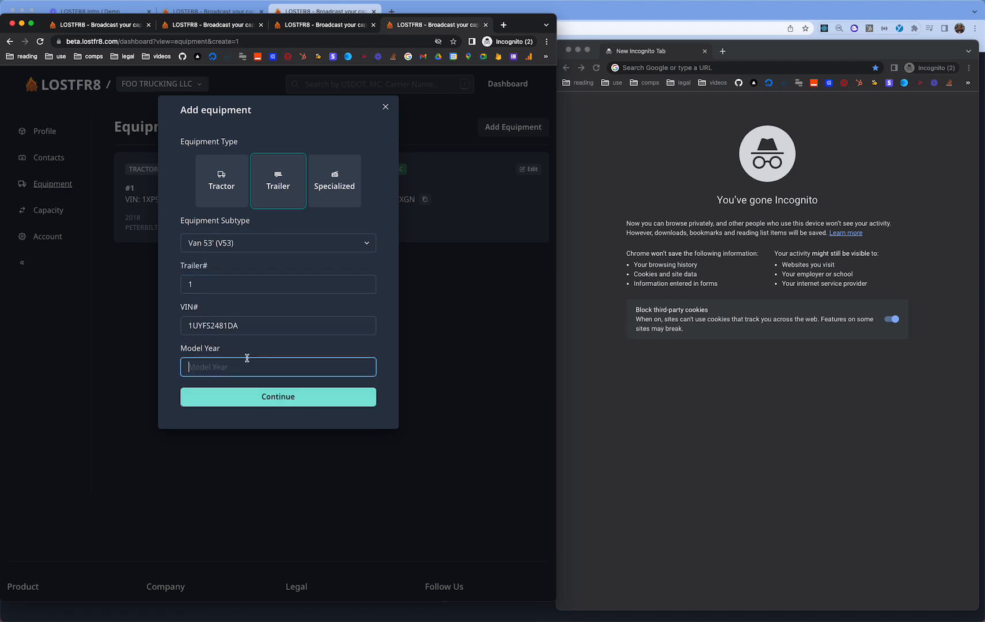
text(2018)
key(Return)
key(Return)
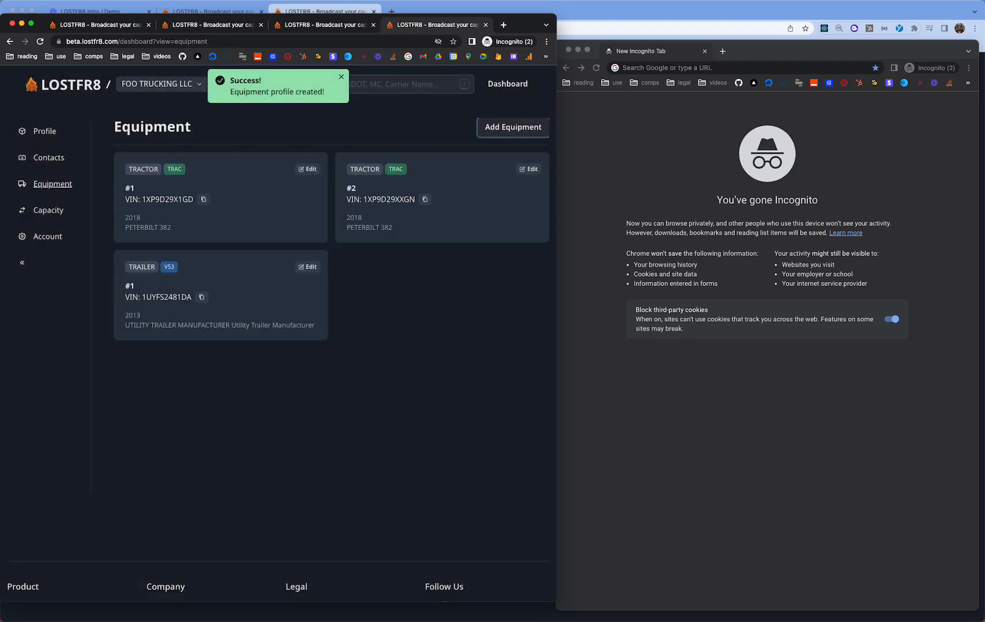
- Add another piece of equipment as a Van 53' (V53) trailer
key(super+Tab)
click(422, 259)
click(509, 128)
click(262, 186)
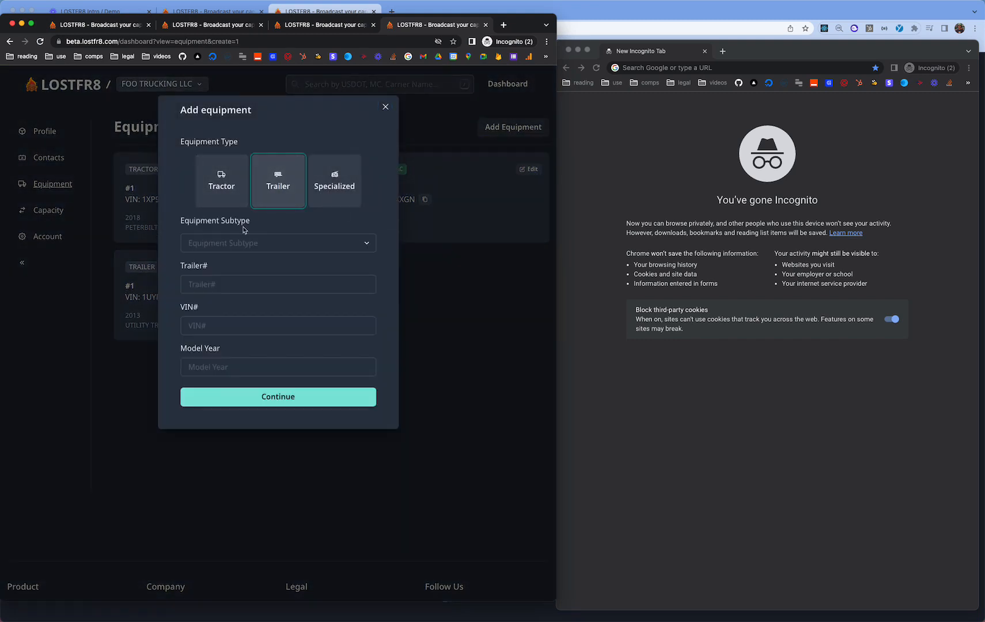
click(227, 245)
scroll(229, 320, down, 10)
click(228, 321)
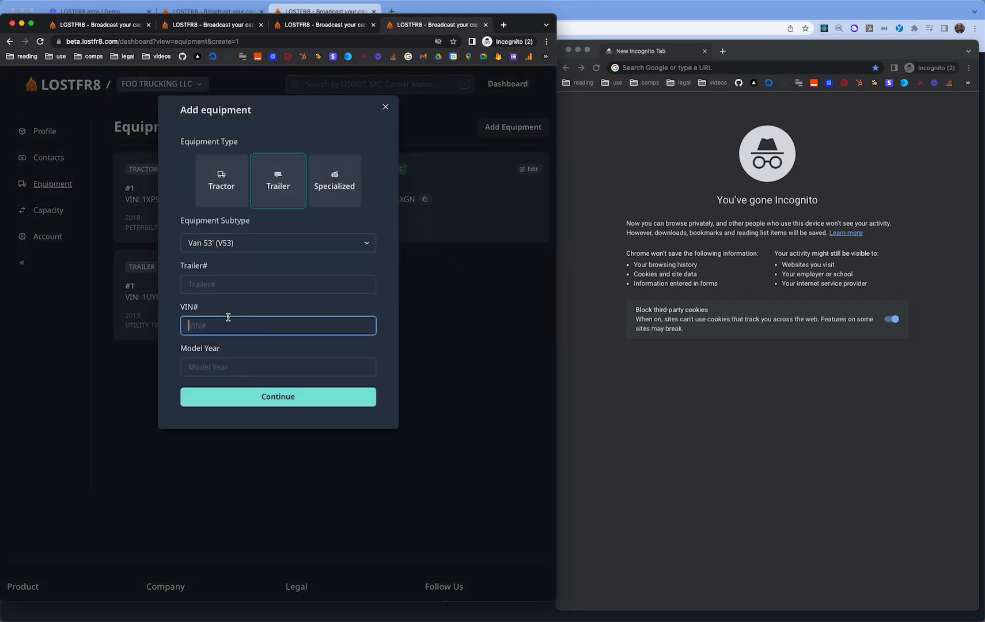
- Create trailer #2 with its pasted VIN and model year 2013, then go to Capacity
click(223, 284)
text(2)
click(221, 324)
text(1UYFS2489DA)
key(Tab)
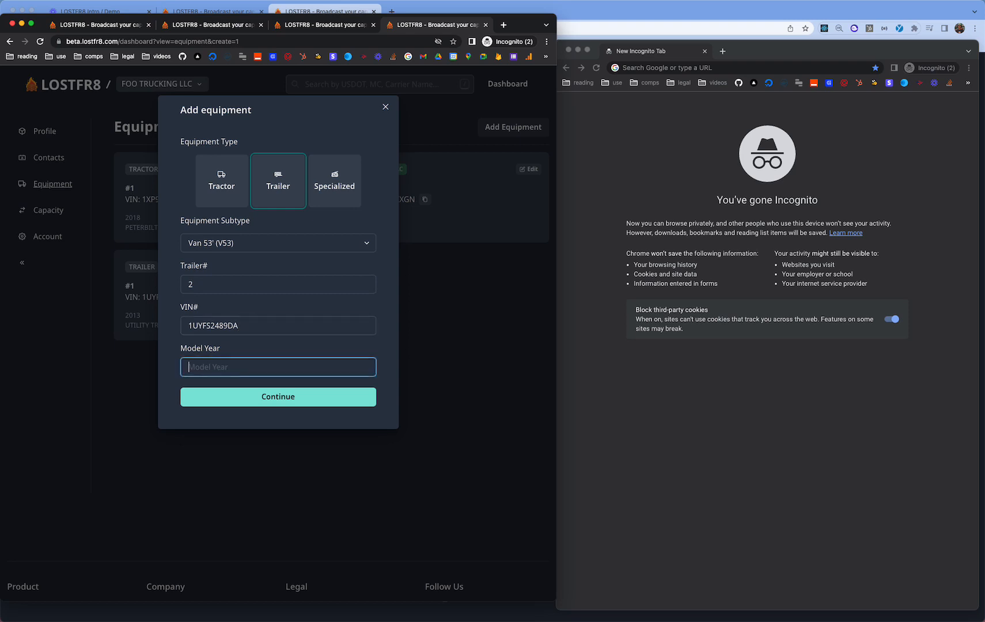
text(2013)
click(278, 469)
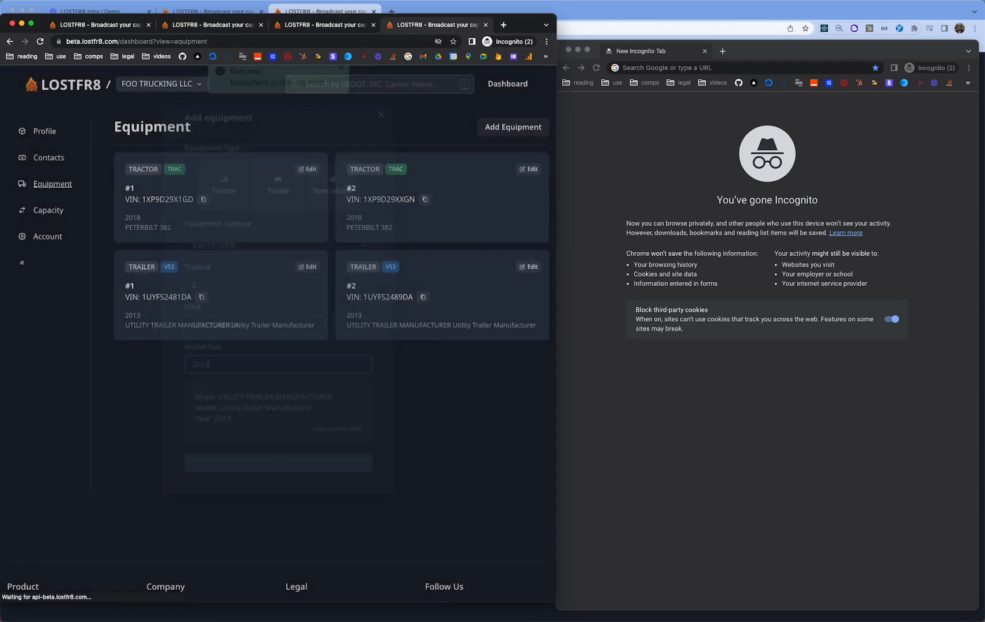
click(46, 236)
click(48, 210)
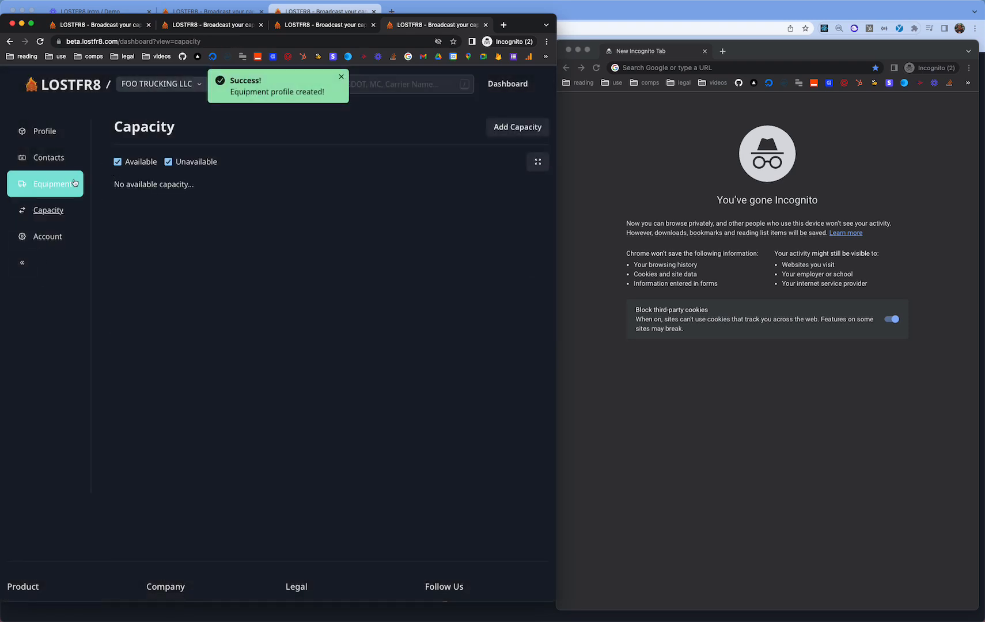
click(52, 183)
click(308, 172)
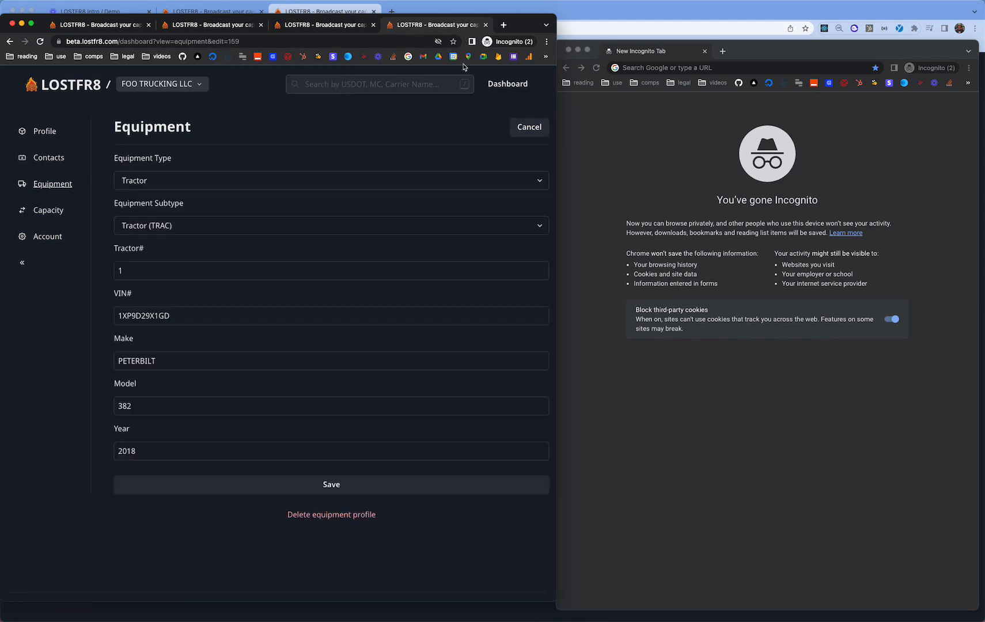
click(522, 129)
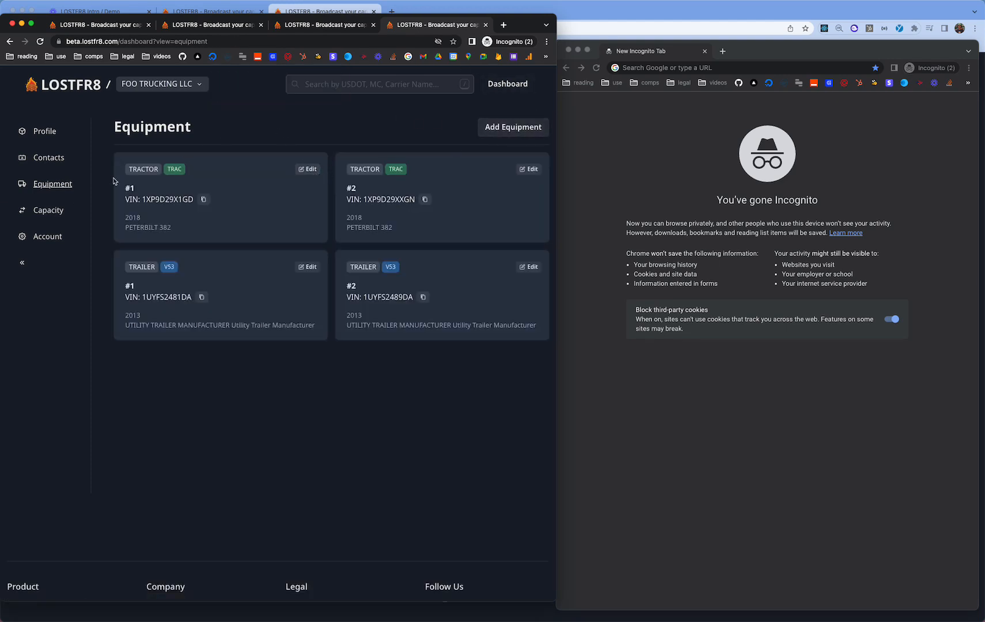
click(69, 216)
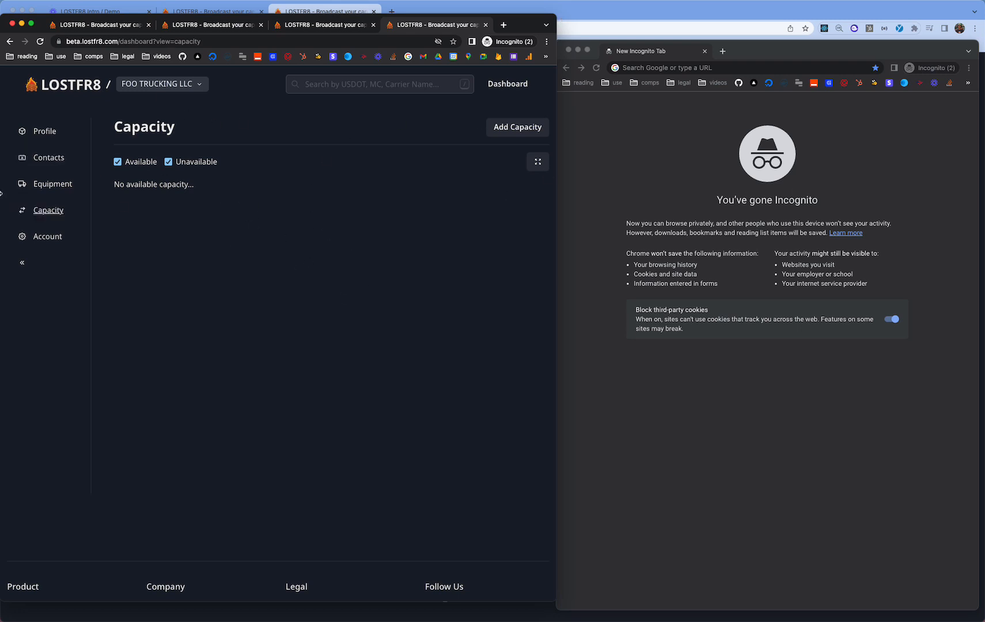
click(49, 187)
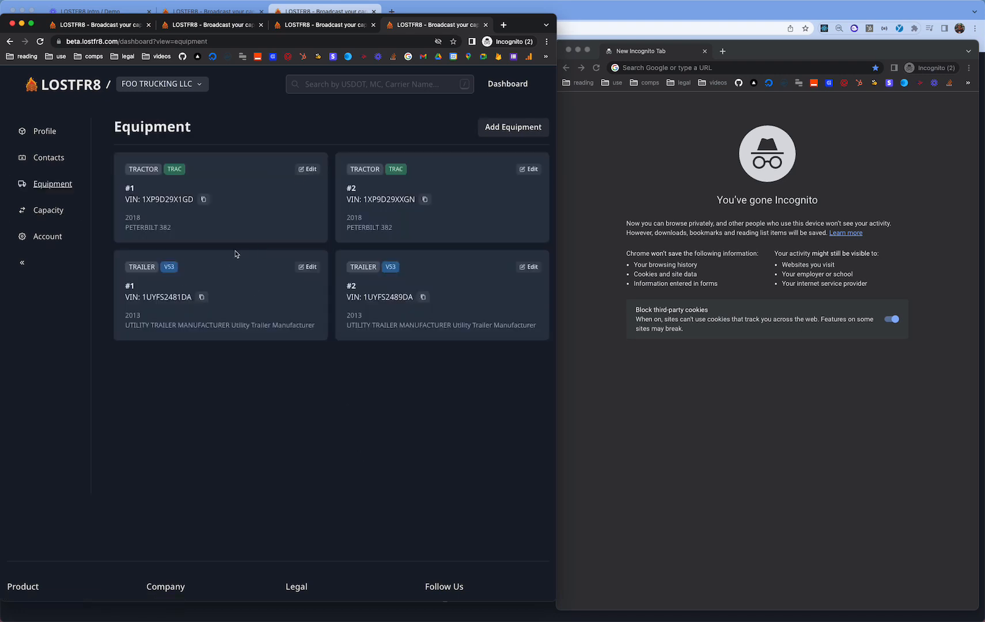
click(83, 214)
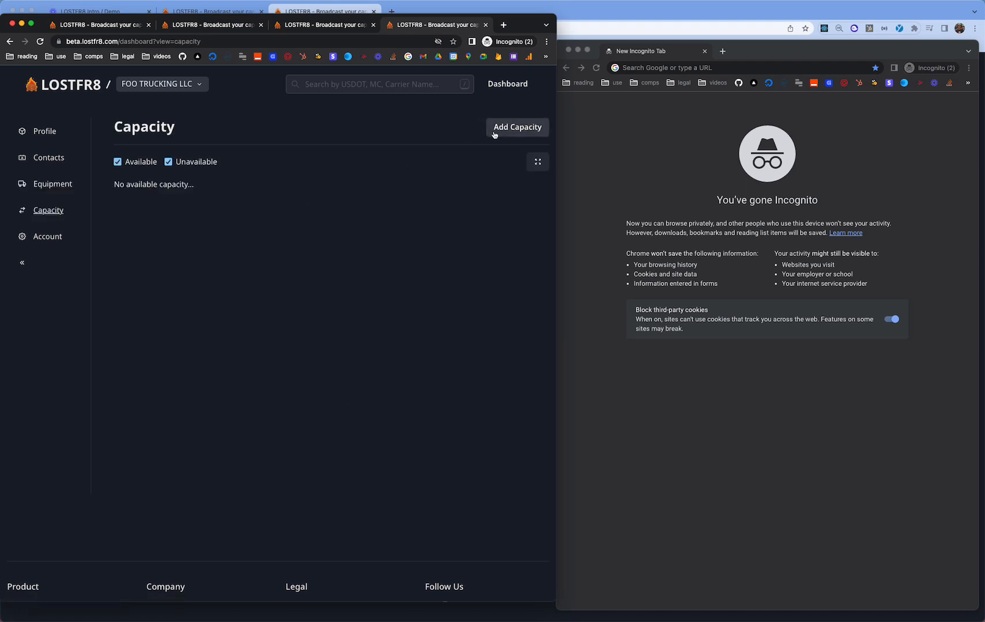
click(494, 129)
- Choose Tractor & Trailer with tractor 1 and trailer 1, pick a date, and type 'chico' as origin
click(231, 190)
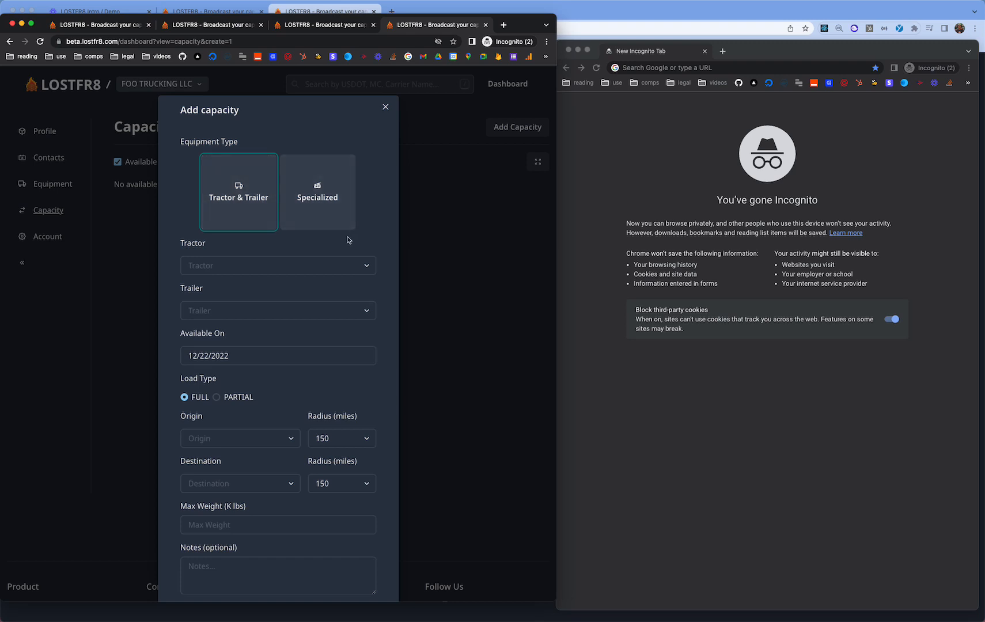
click(264, 260)
click(242, 292)
click(230, 314)
click(221, 338)
click(213, 358)
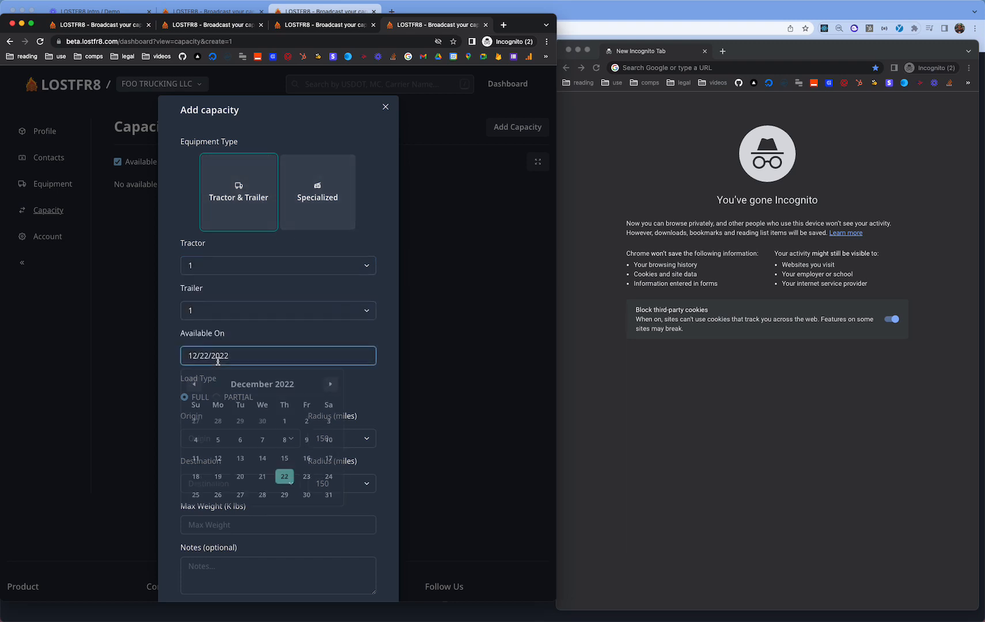
click(218, 497)
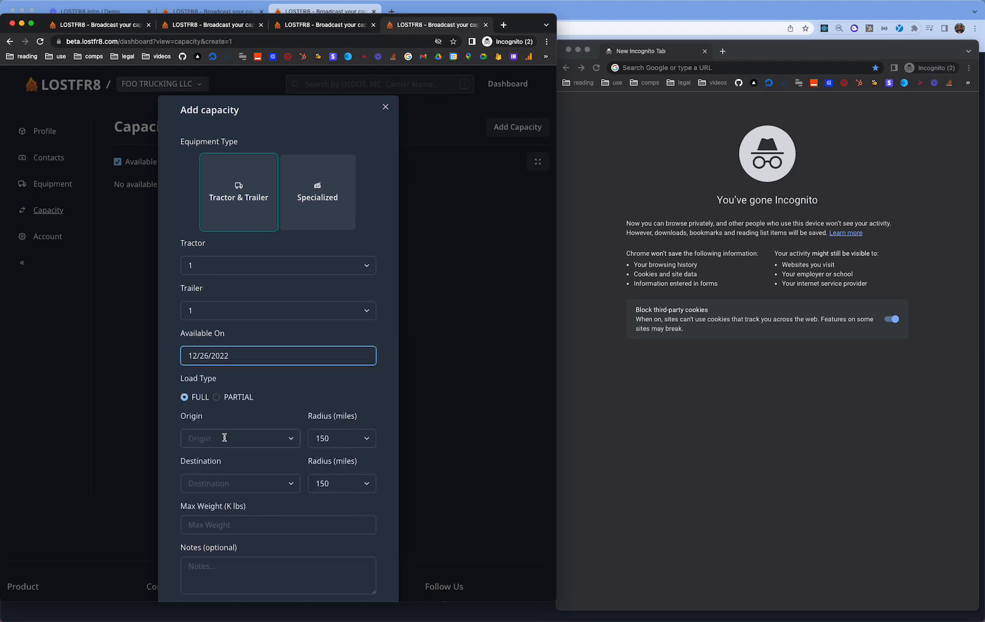
click(224, 438)
text(chico)
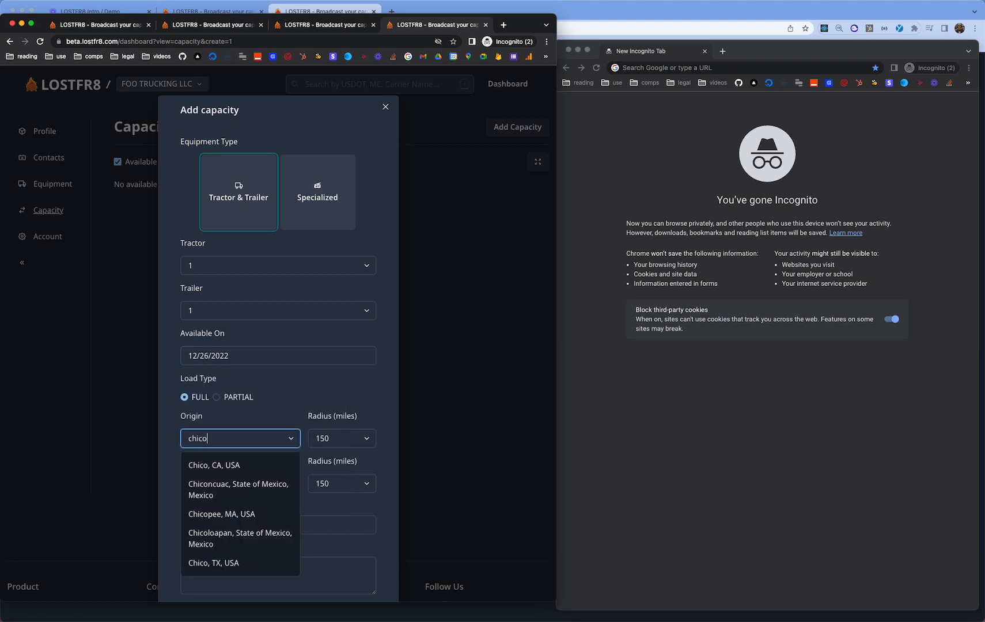
- Reselect tractor 1, change availability to Dec 27, and set origin to Chico, CA
click(236, 271)
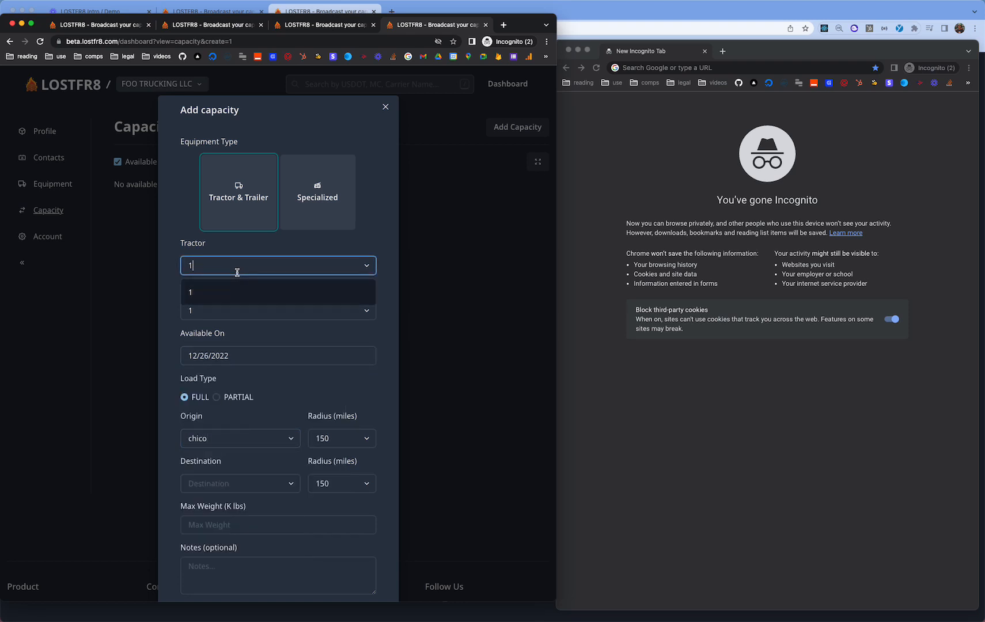
key(BackSpace)
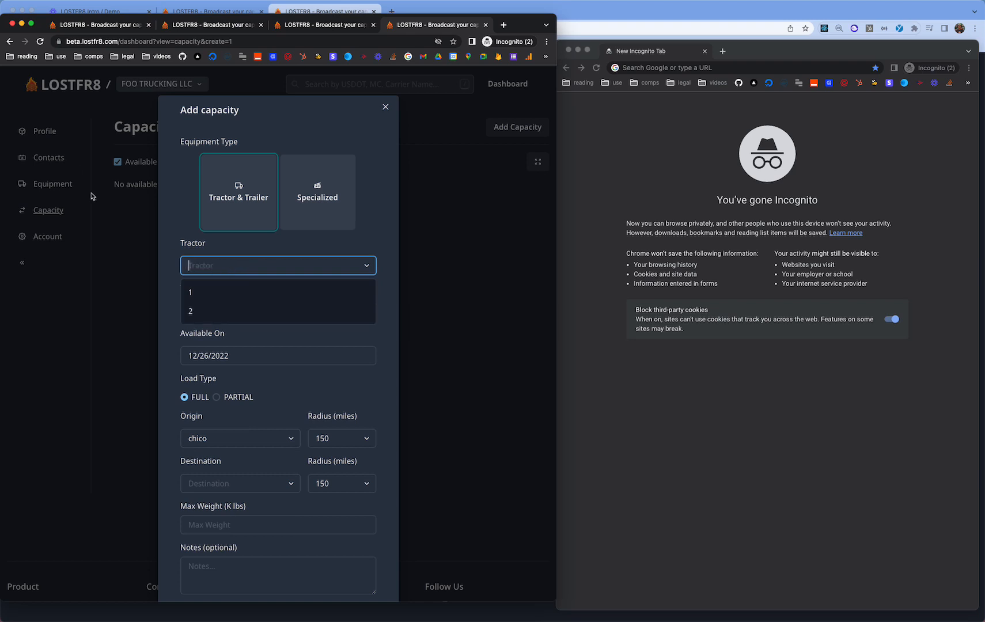
click(282, 293)
scroll(281, 352, down, 3)
double_click(233, 281)
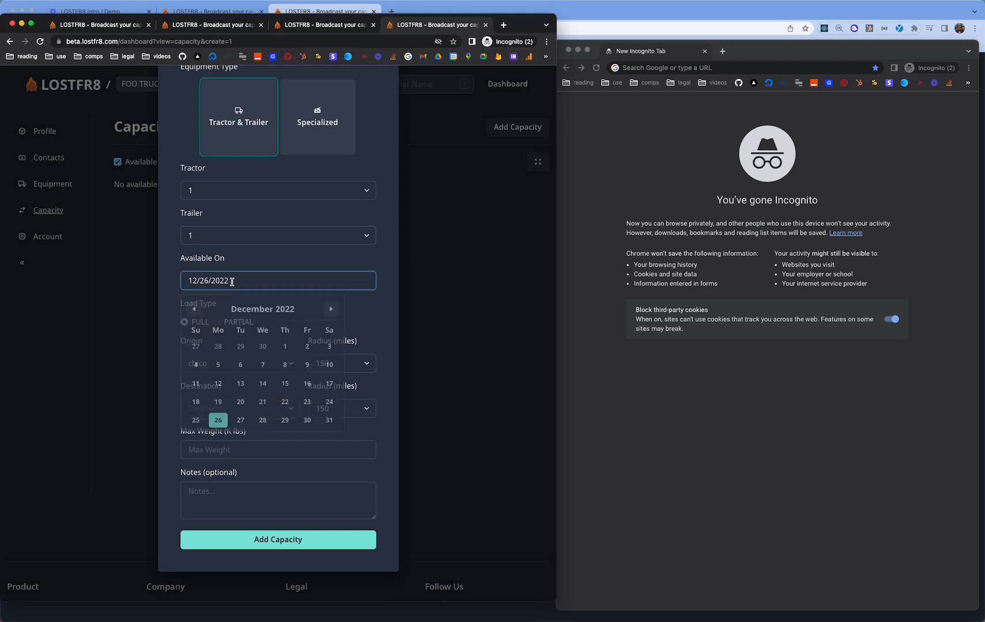
click(240, 285)
click(242, 422)
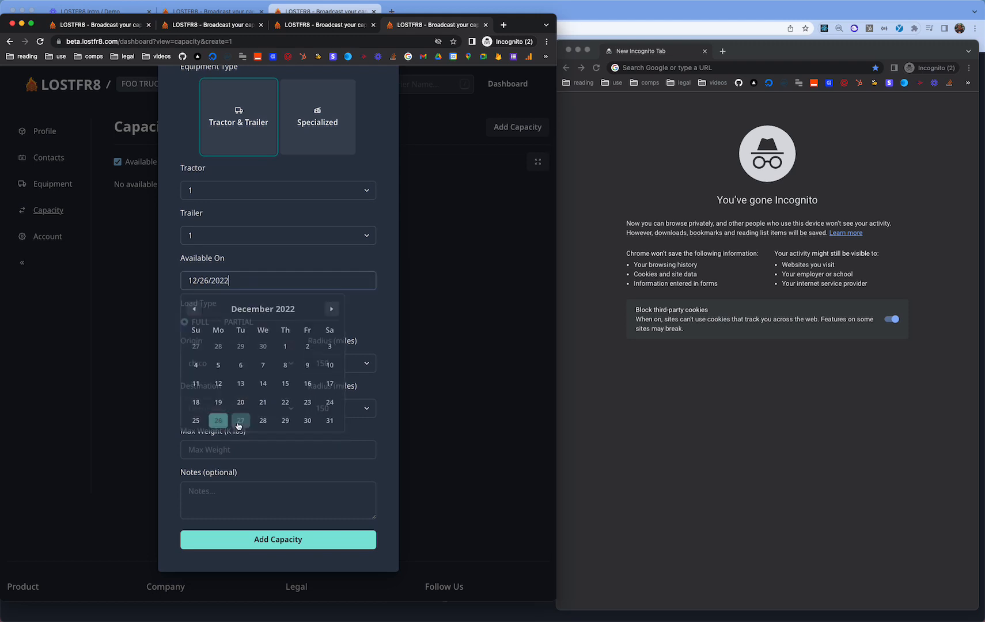
click(232, 365)
click(231, 391)
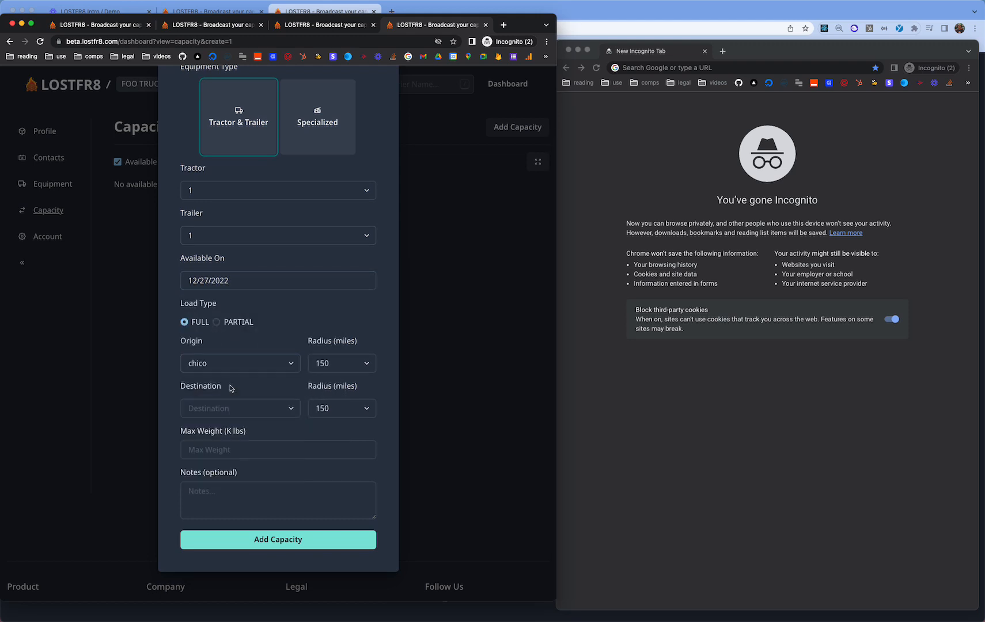
- Set destination Dallas, TX, max weight 43, note 'this truck cannot haul more than 43k. will not haul beer', and save
click(219, 407)
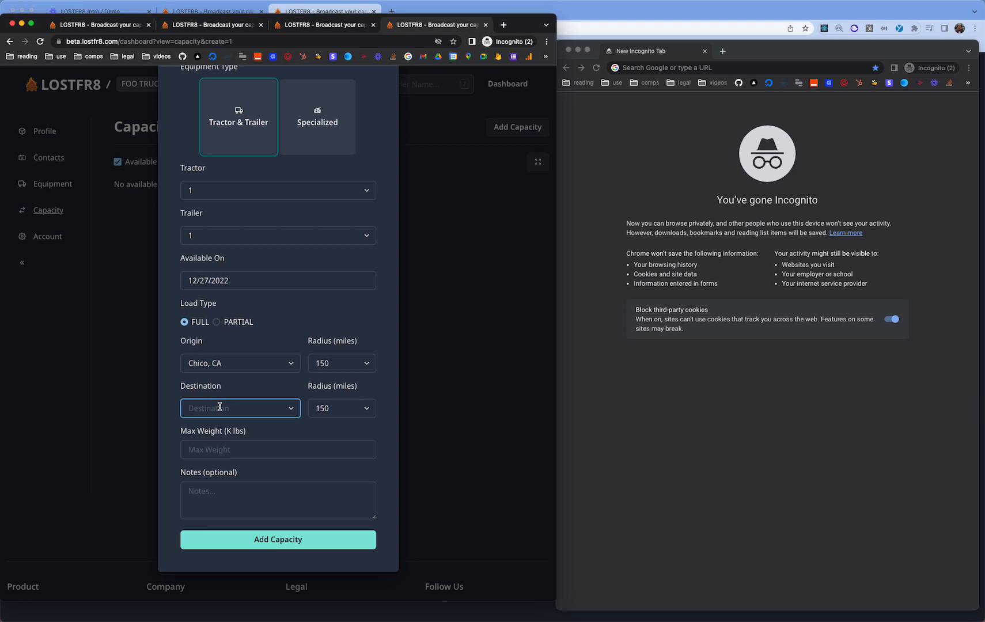
text(dlal)
key(BackSpace)
key(BackSpace)
key(BackSpace)
text(allas)
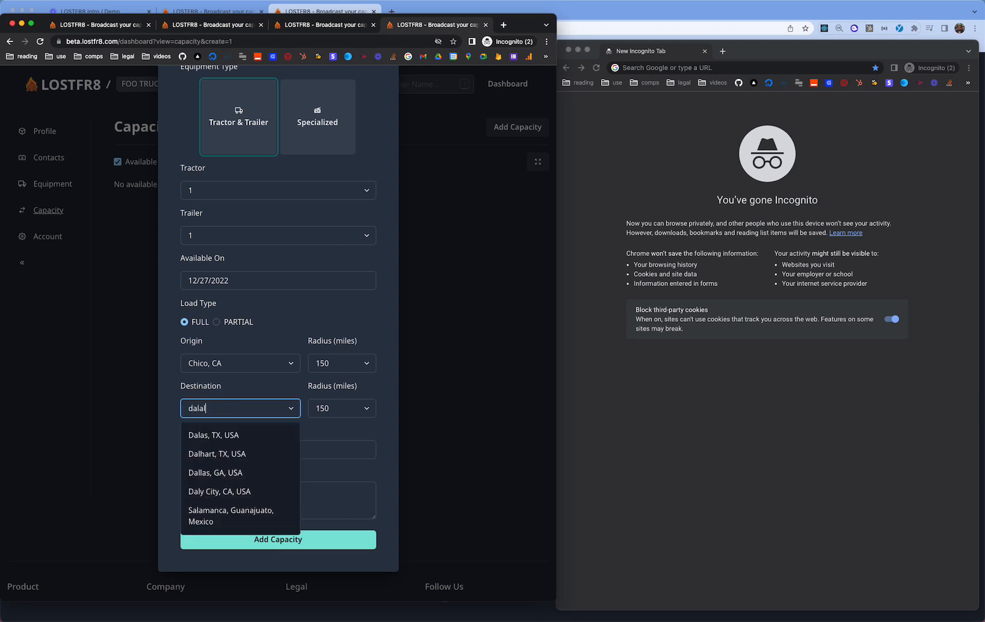
key(Return)
click(224, 450)
text(43)
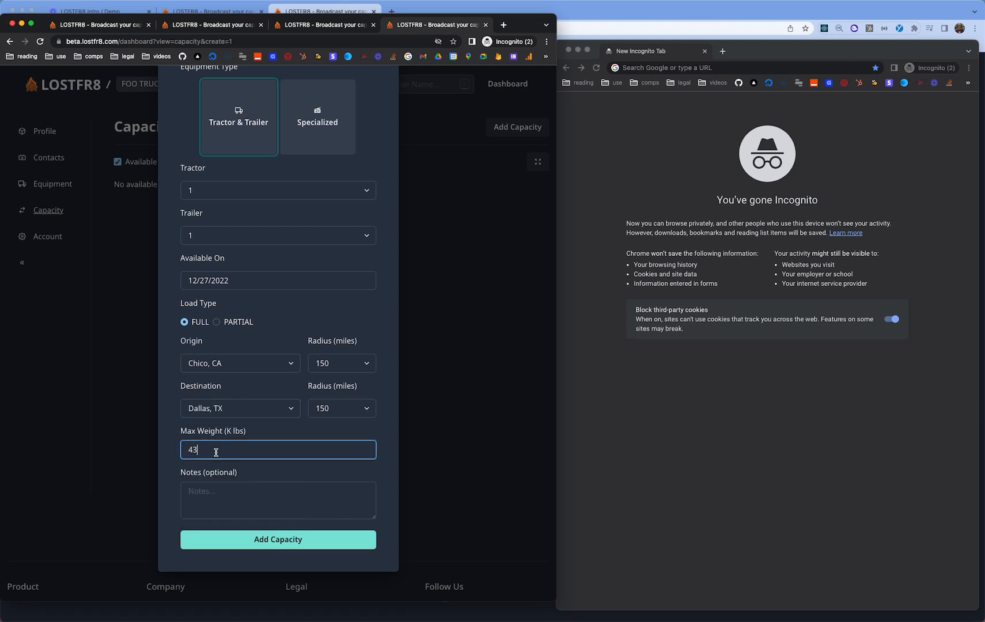
click(234, 493)
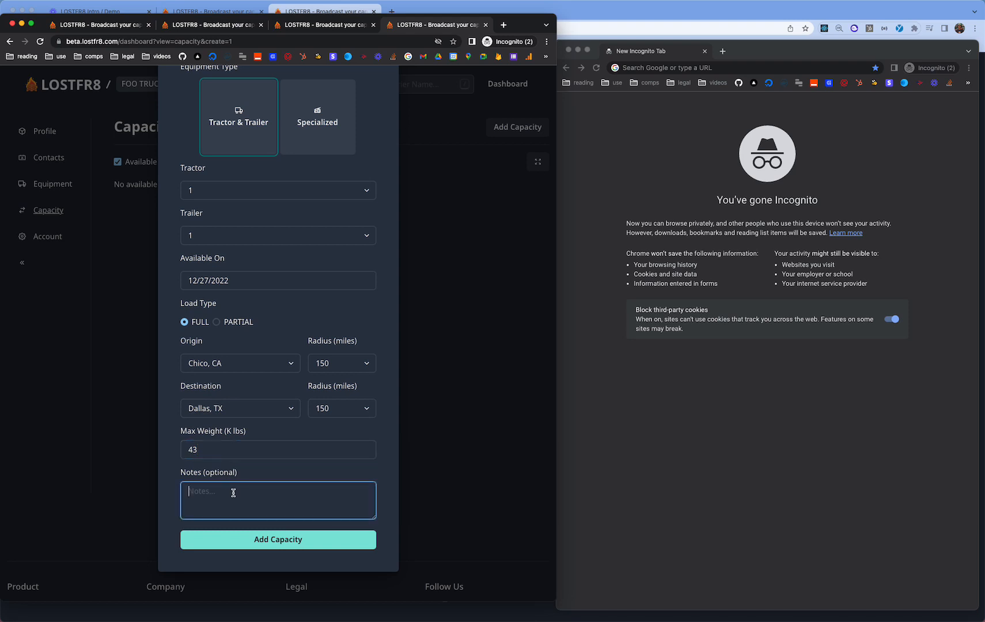
text(this truck cannot haul more than 43k)
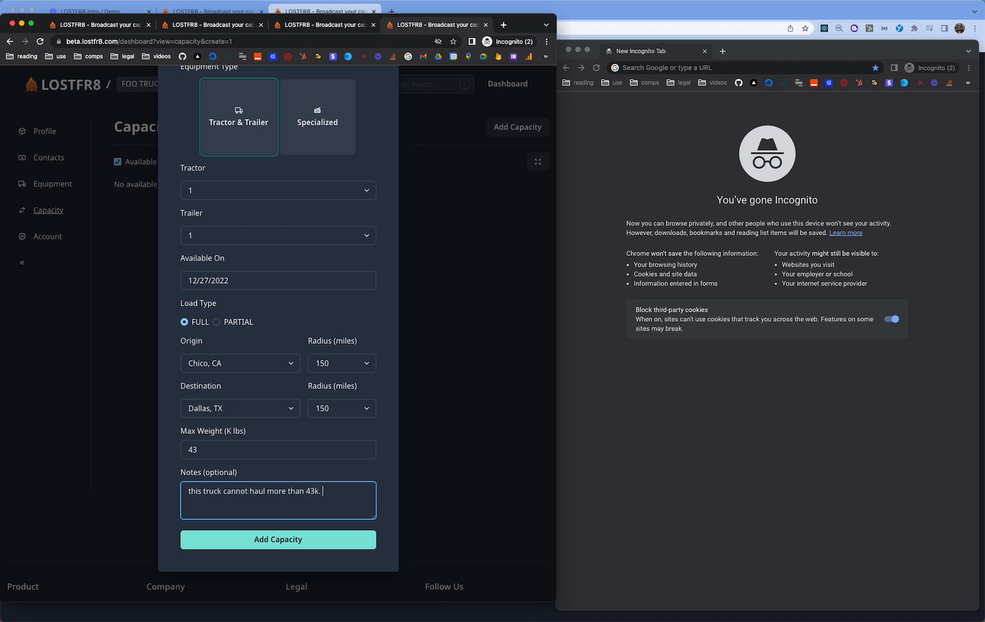
text(. will not haul beer)
click(228, 540)
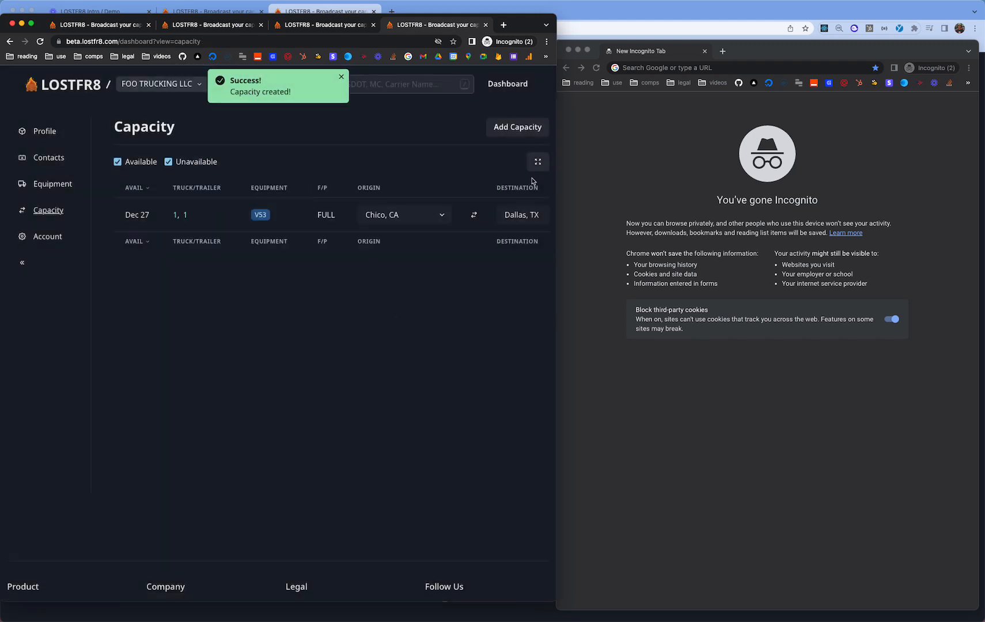
- Start a new Tractor & Trailer capacity with tractor 2, trailer 2, available Dec 27
click(520, 130)
click(239, 196)
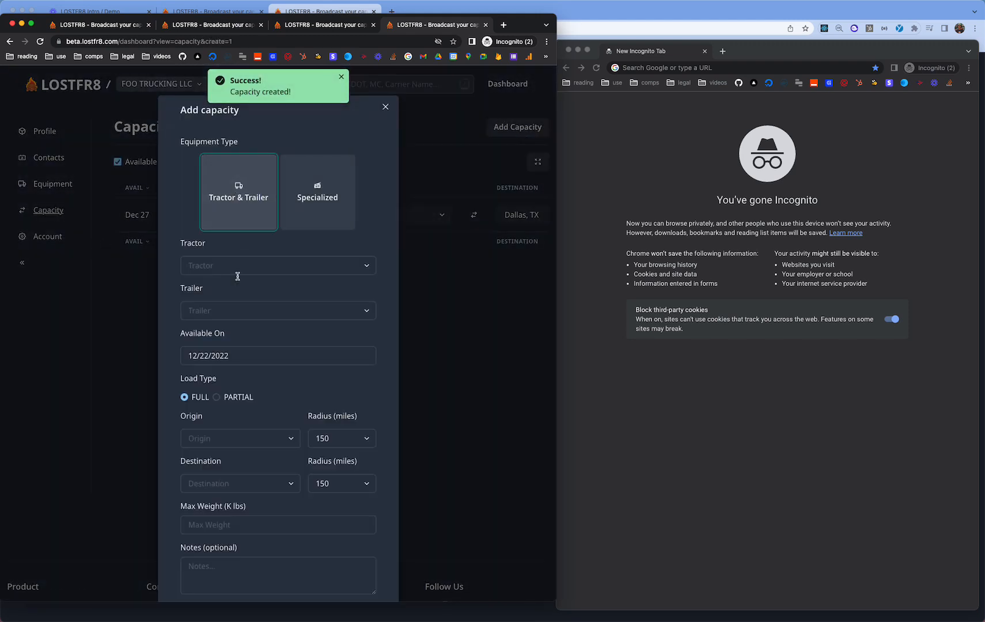
click(247, 265)
click(246, 287)
click(229, 308)
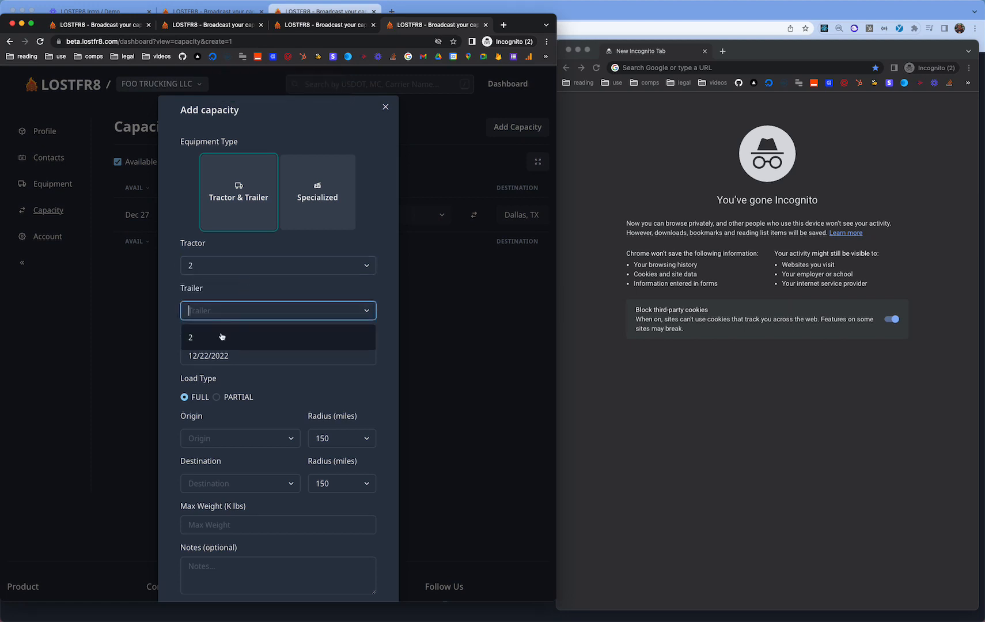
click(221, 337)
click(226, 356)
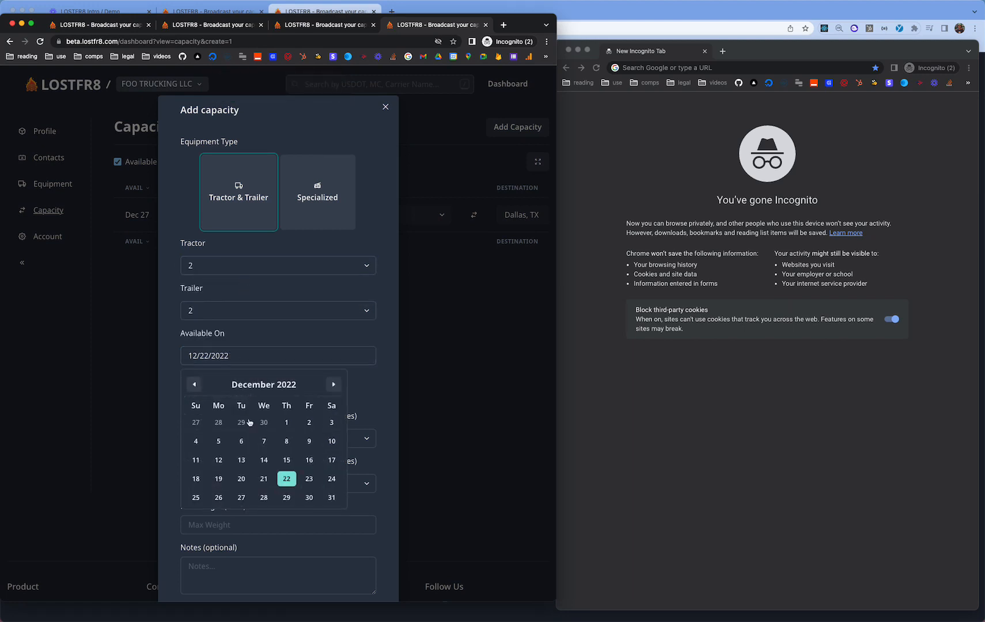
click(247, 496)
scroll(239, 462, down, 1)
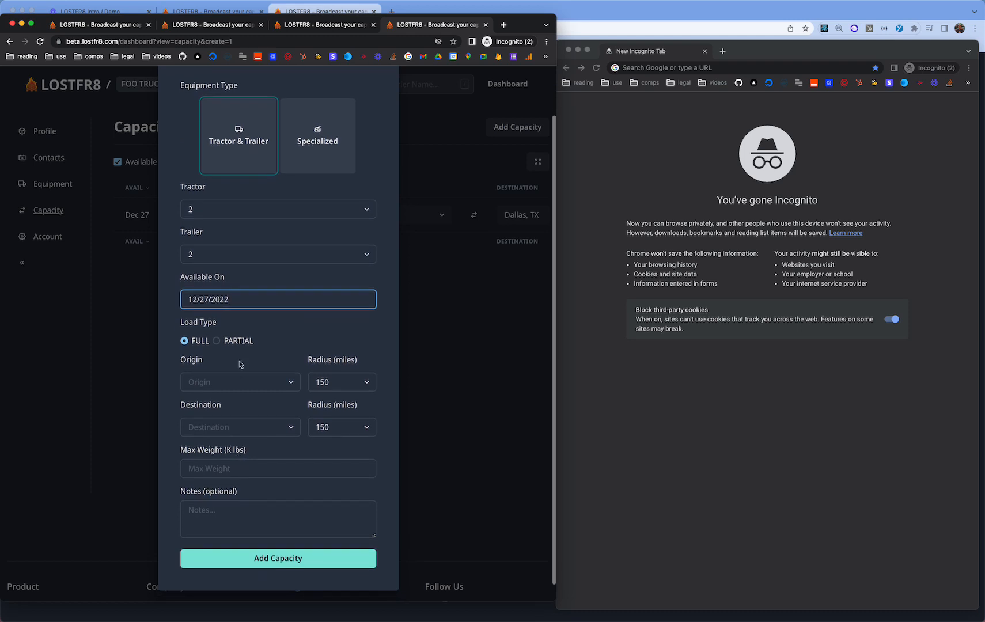
- Route it from Portland, OR to Miami, FL with a 500-mile destination radius
click(226, 379)
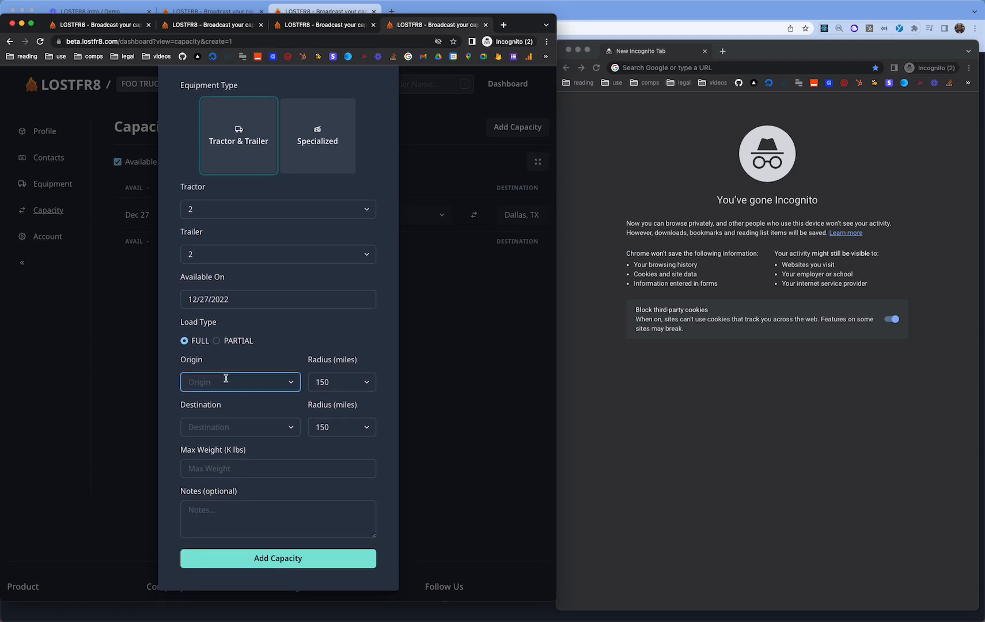
text(portland)
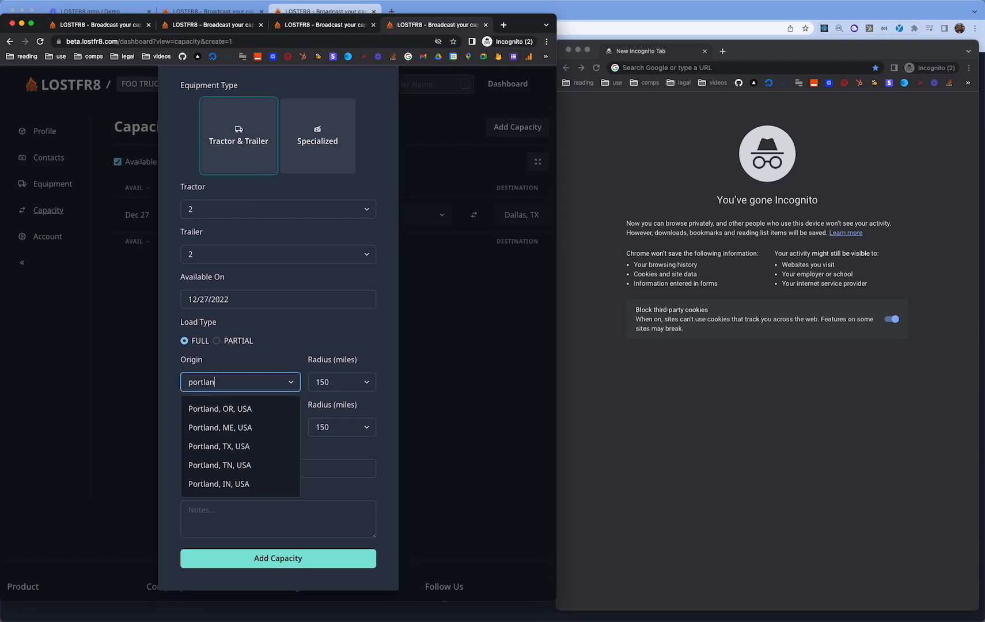
key(Return)
click(244, 432)
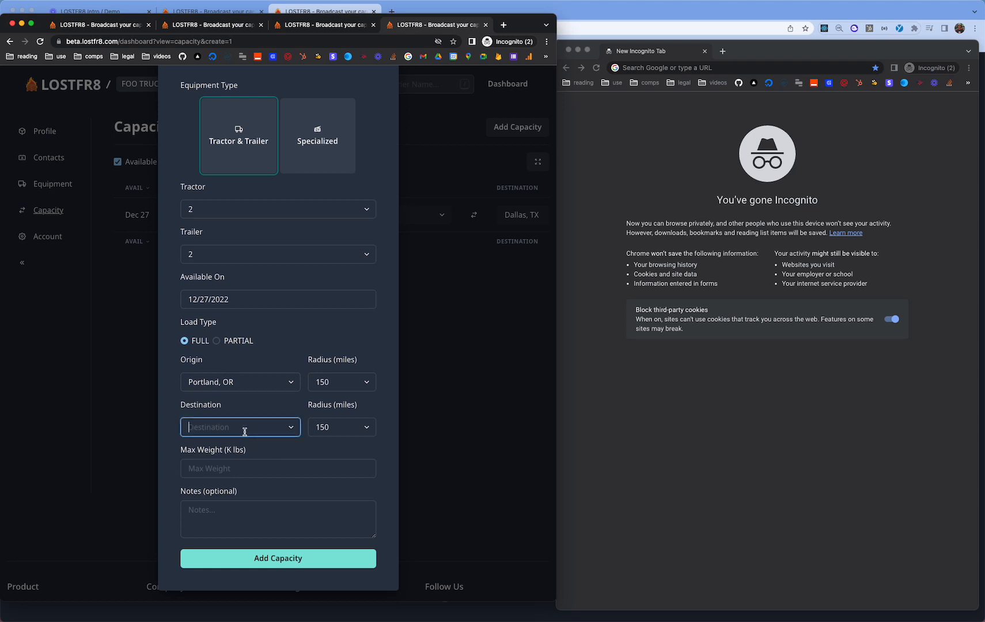
text(miami)
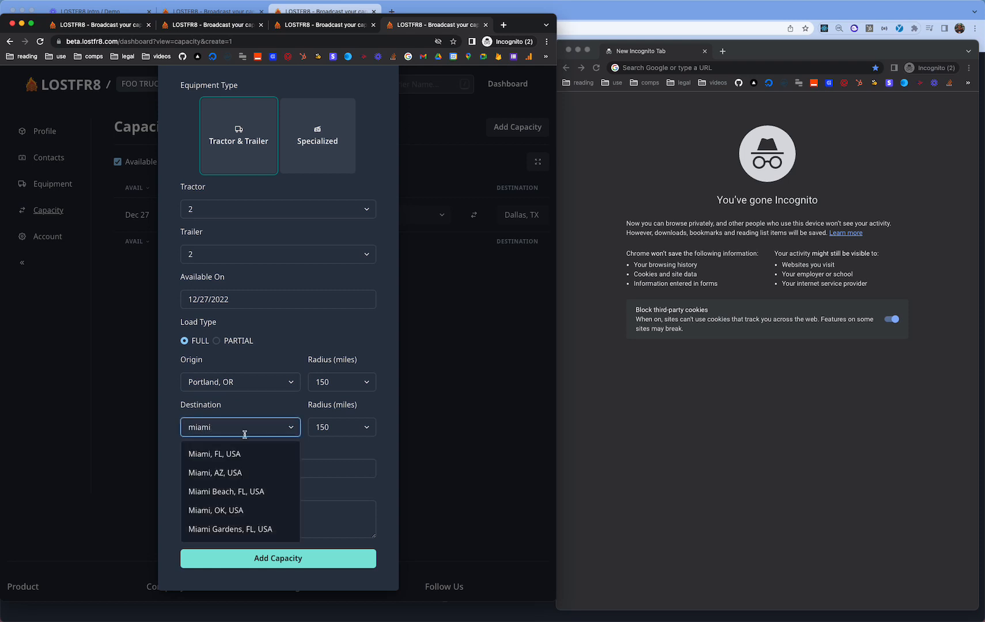
click(242, 453)
click(349, 427)
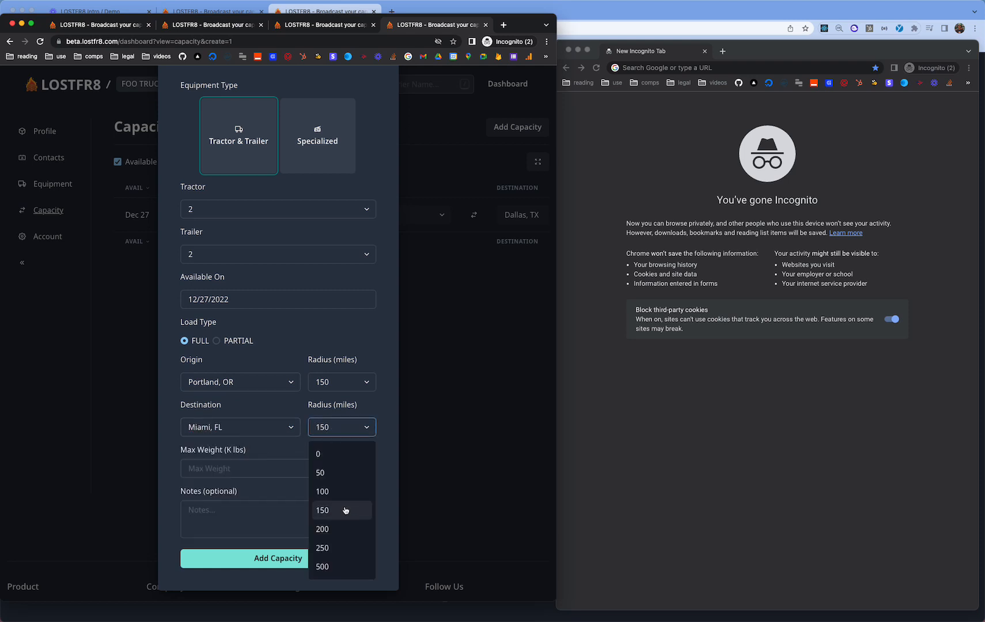
click(322, 566)
- Set max weight 44, add the Miami-only note, and save the entry
click(210, 472)
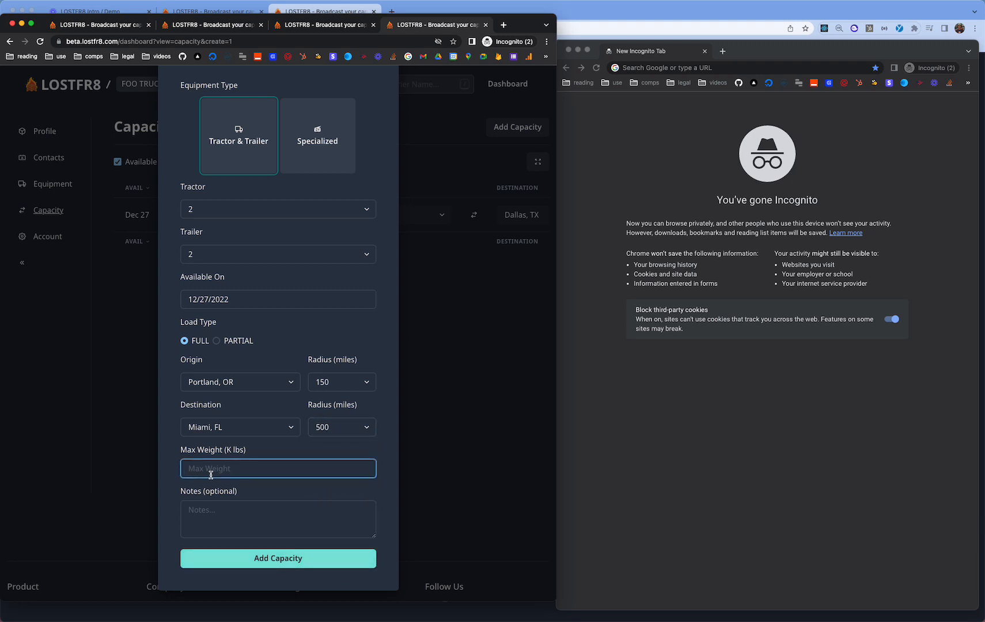
text(44)
key(Tab)
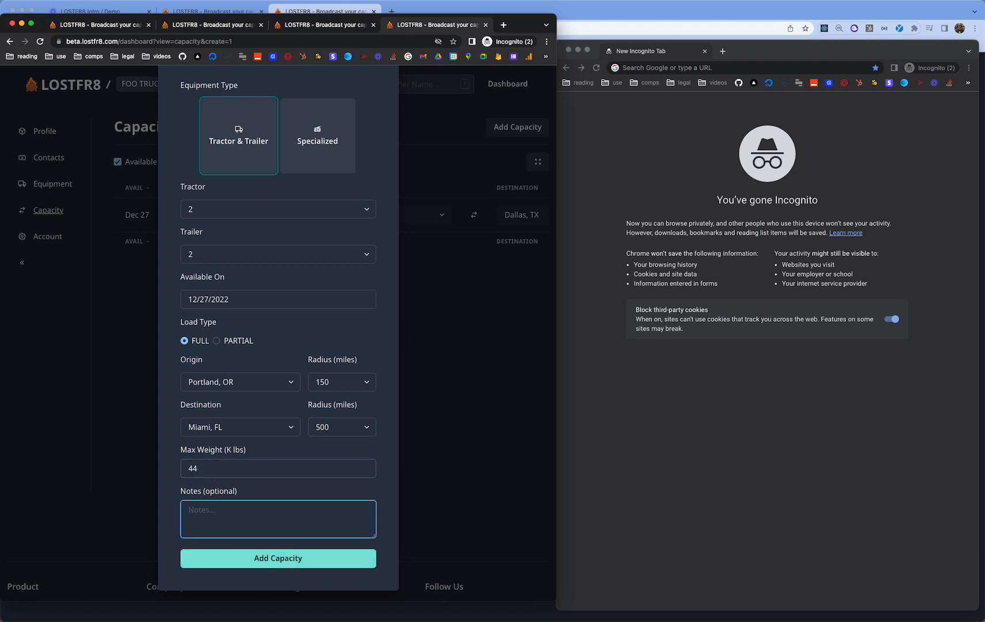
text(needs to go home to miami. do not offer anything but miami)
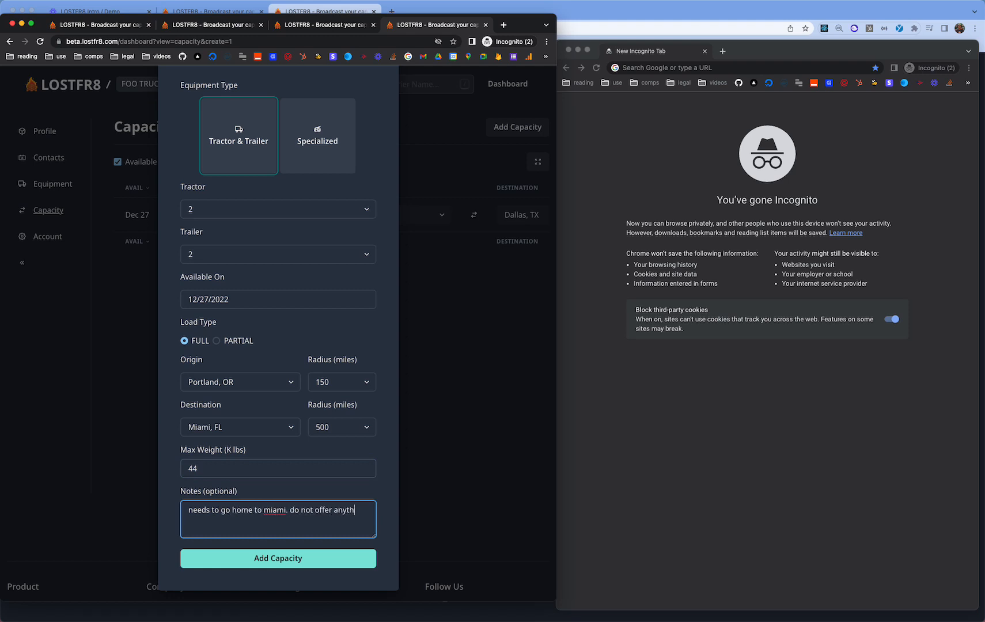
click(252, 551)
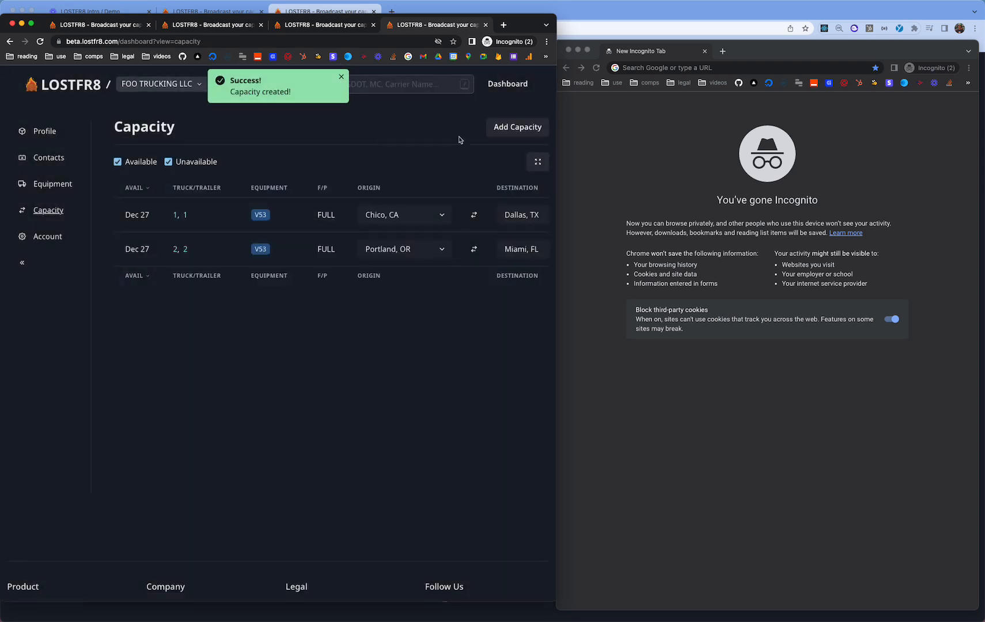
scroll(438, 202, right, 10)
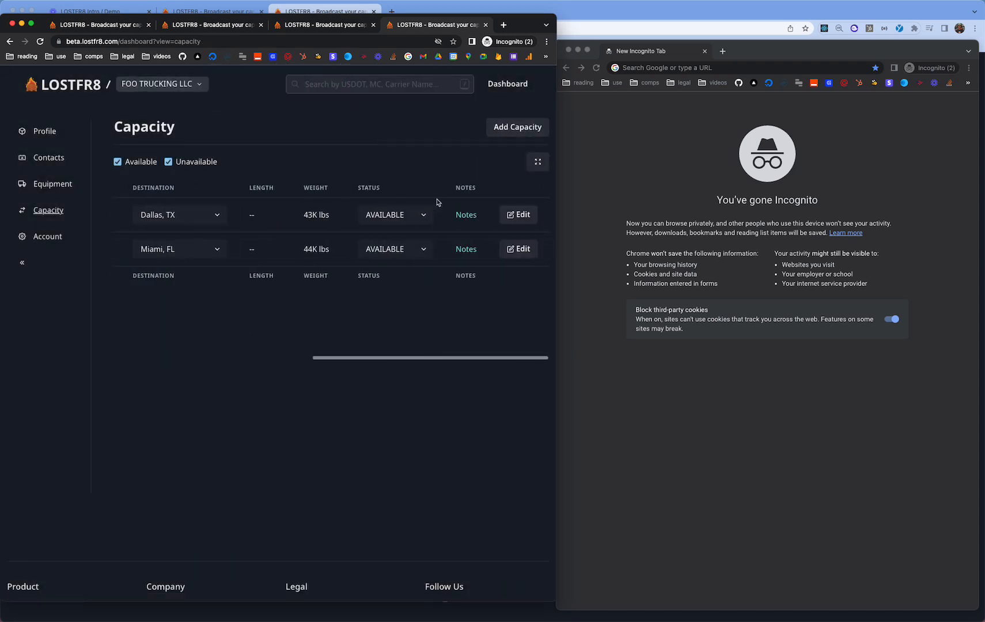
scroll(437, 202, left, 10)
scroll(399, 215, right, 10)
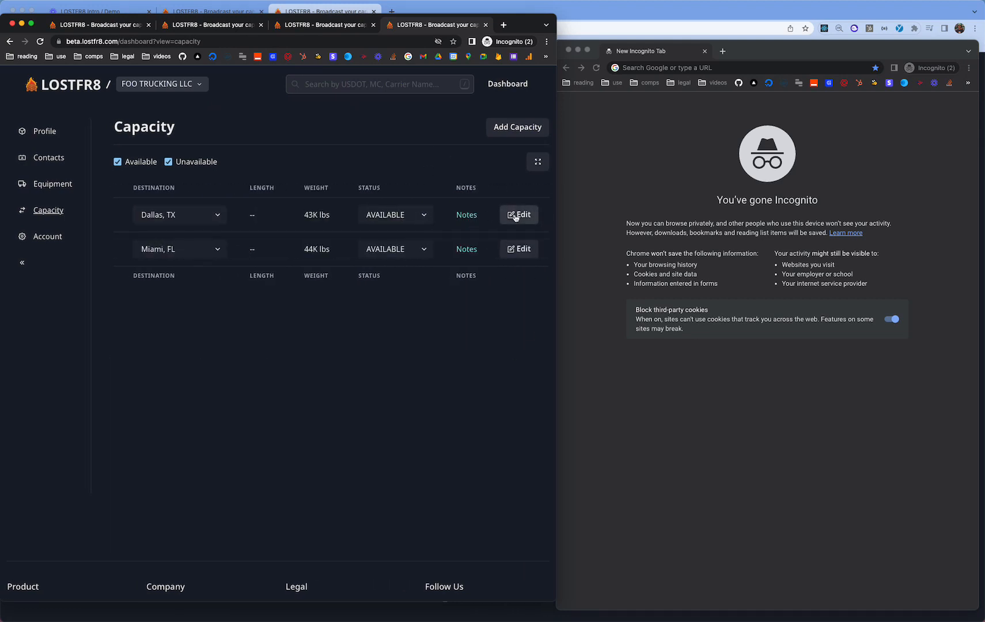
scroll(402, 240, left, 10)
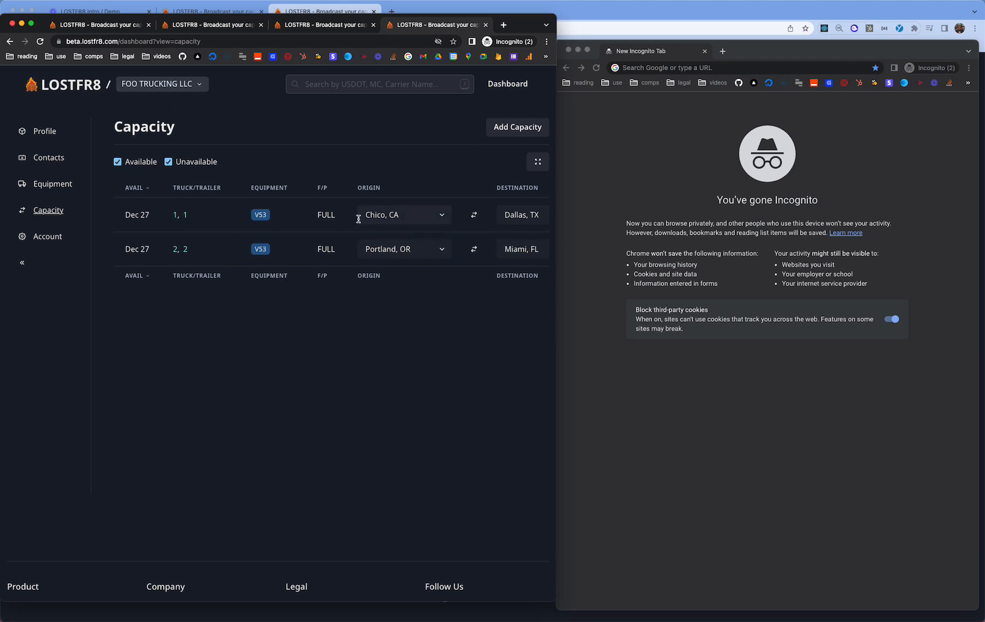
scroll(357, 222, right, 5)
scroll(358, 224, left, 5)
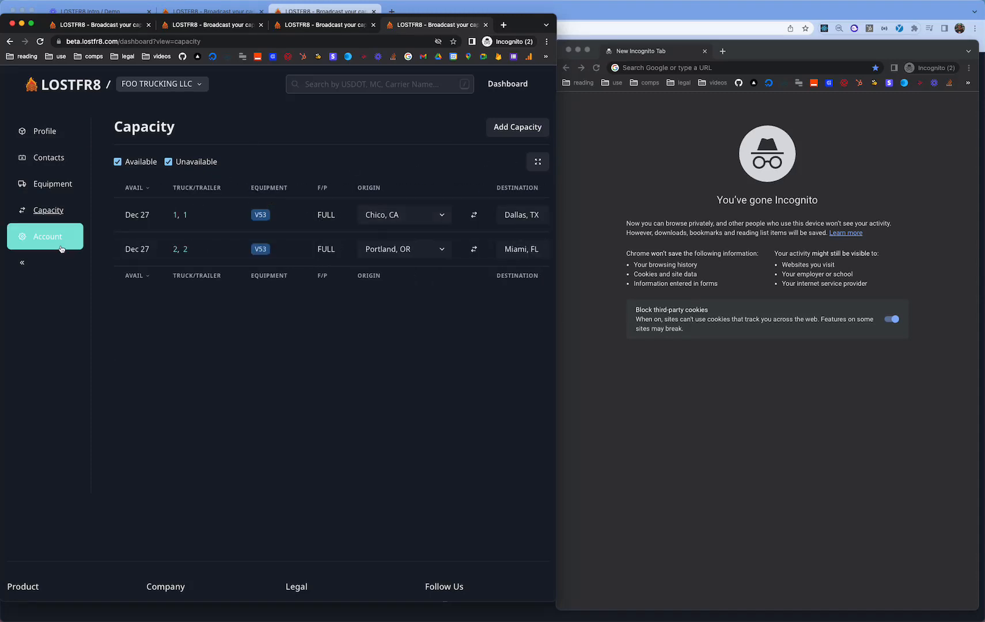
- Open the carrier's public FOO TRUCKING LLC profile from the profile settings
click(78, 143)
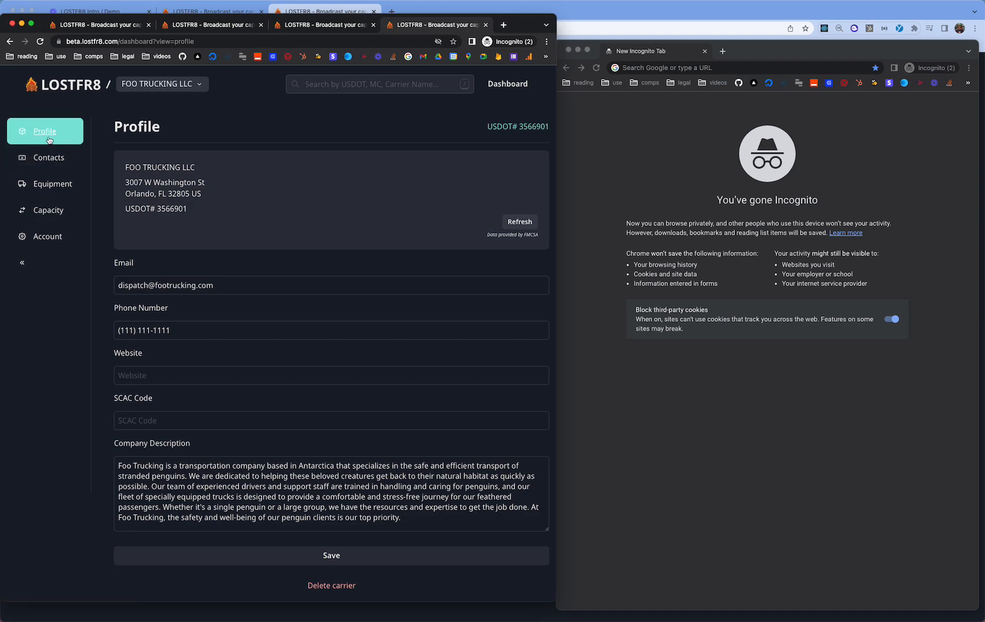
click(512, 126)
scroll(276, 322, down, 6)
scroll(277, 318, up, 5)
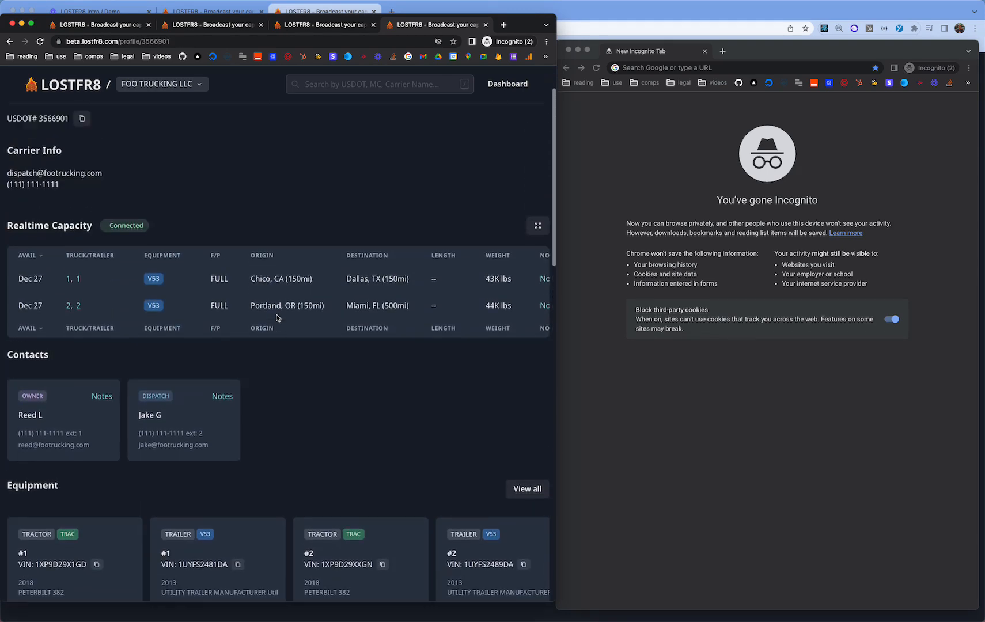
scroll(277, 317, down, 2)
scroll(277, 317, up, 5)
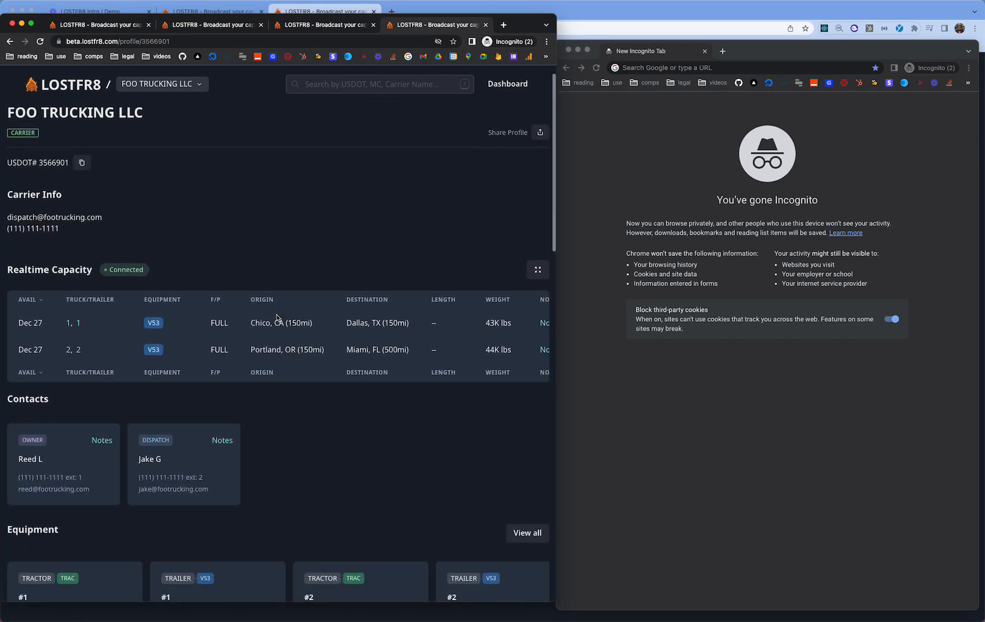
- View and close the details of tractor 1, trailer 1 and tractor 2
click(69, 322)
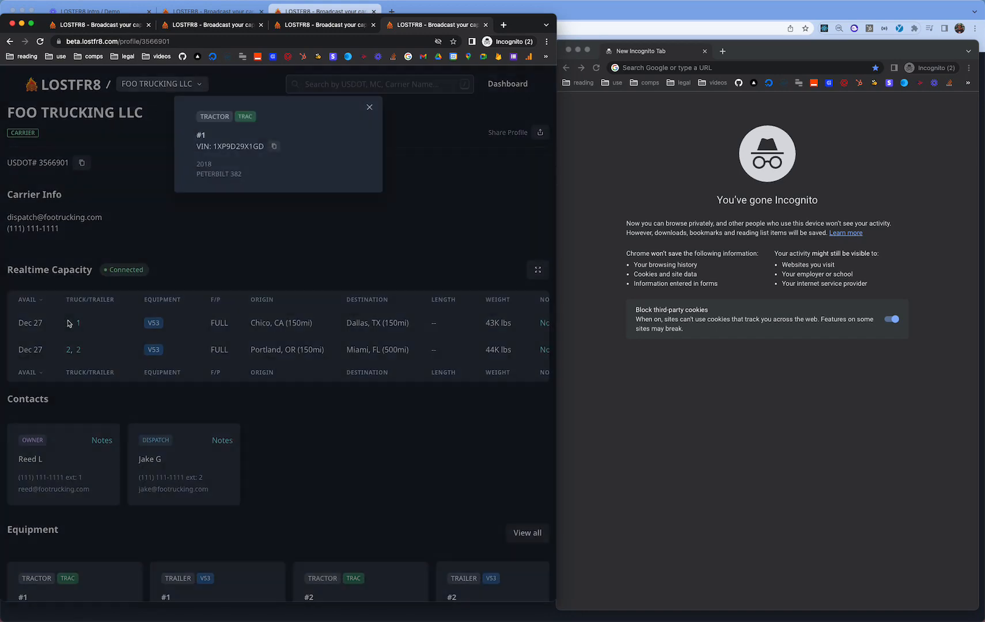
click(80, 322)
click(78, 323)
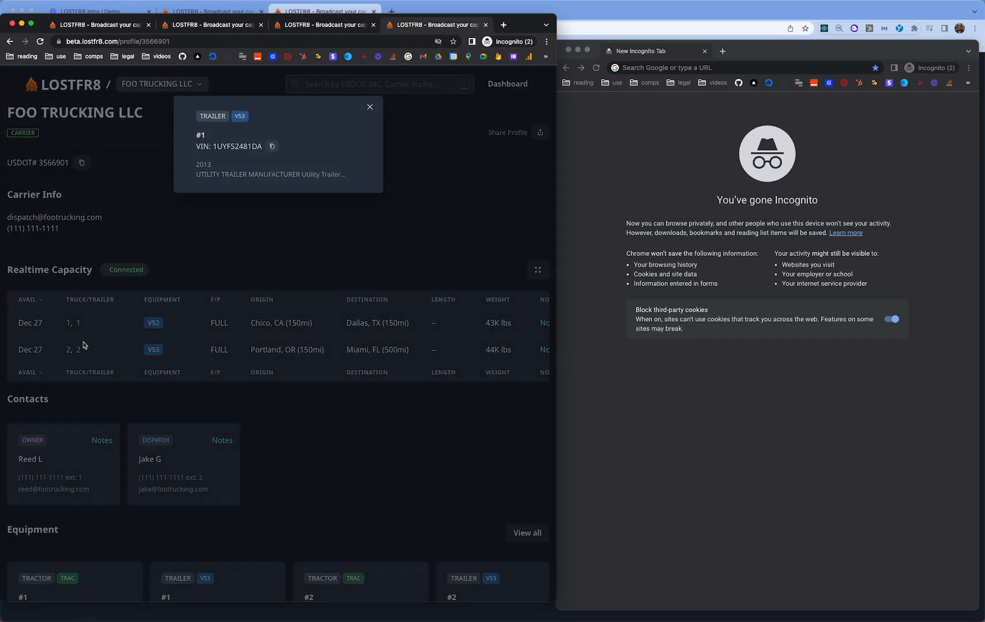
click(83, 345)
click(69, 350)
click(114, 349)
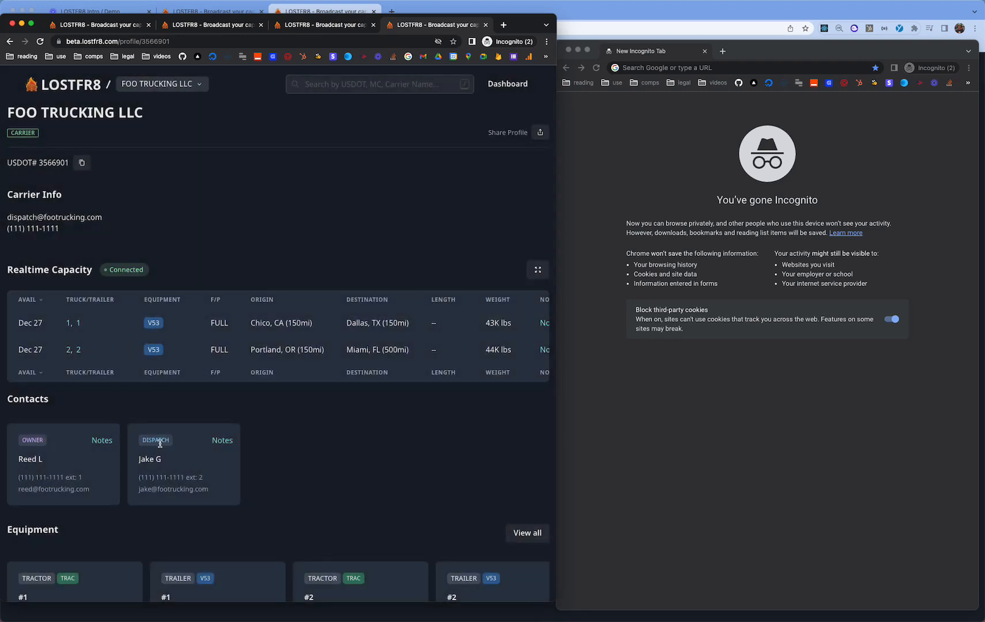
- Review the full profile page and copy its shareable link
scroll(159, 441, down, 2)
scroll(138, 255, down, 6)
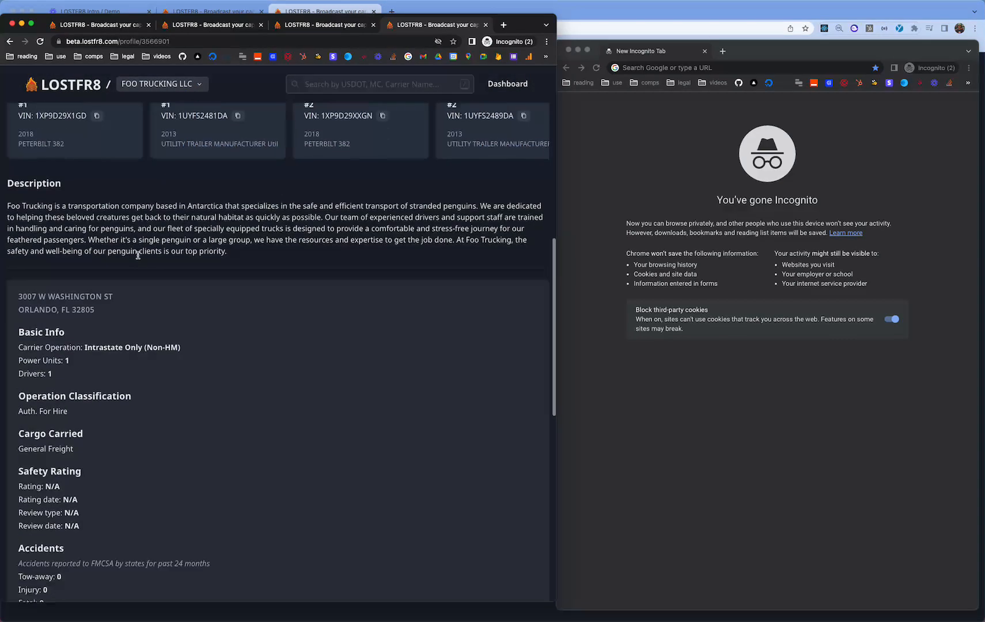
scroll(184, 214, down, 5)
scroll(211, 288, up, 10)
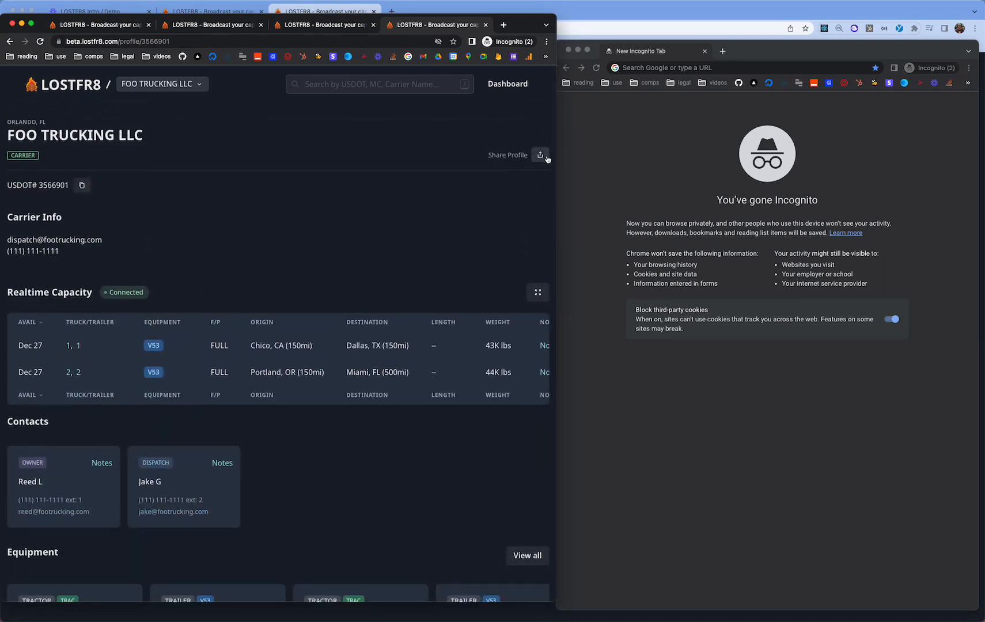
click(540, 155)
click(539, 154)
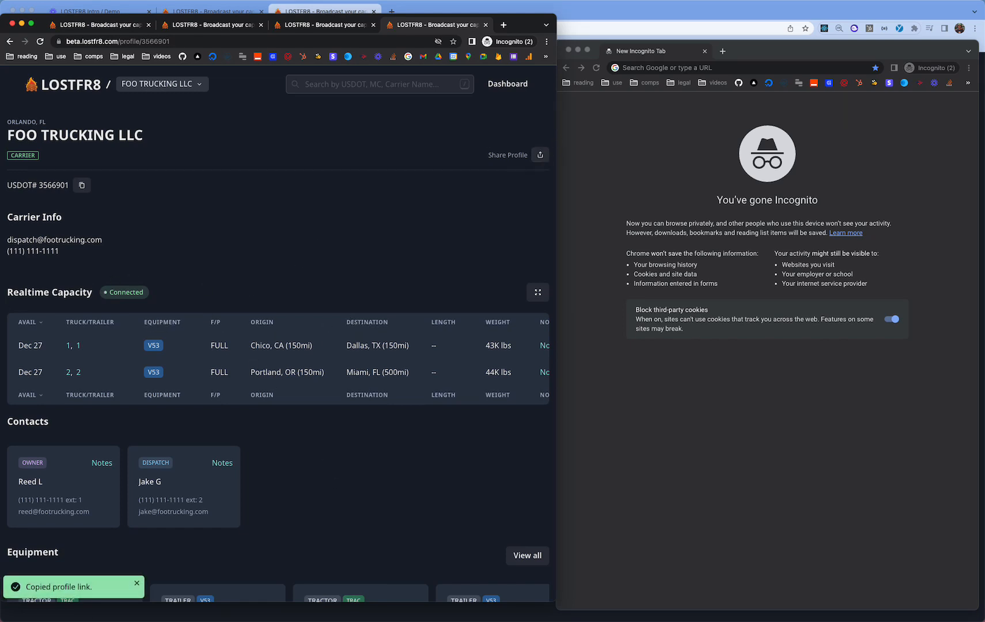
- Load the copied profile link in the private browsing window
click(539, 154)
click(643, 128)
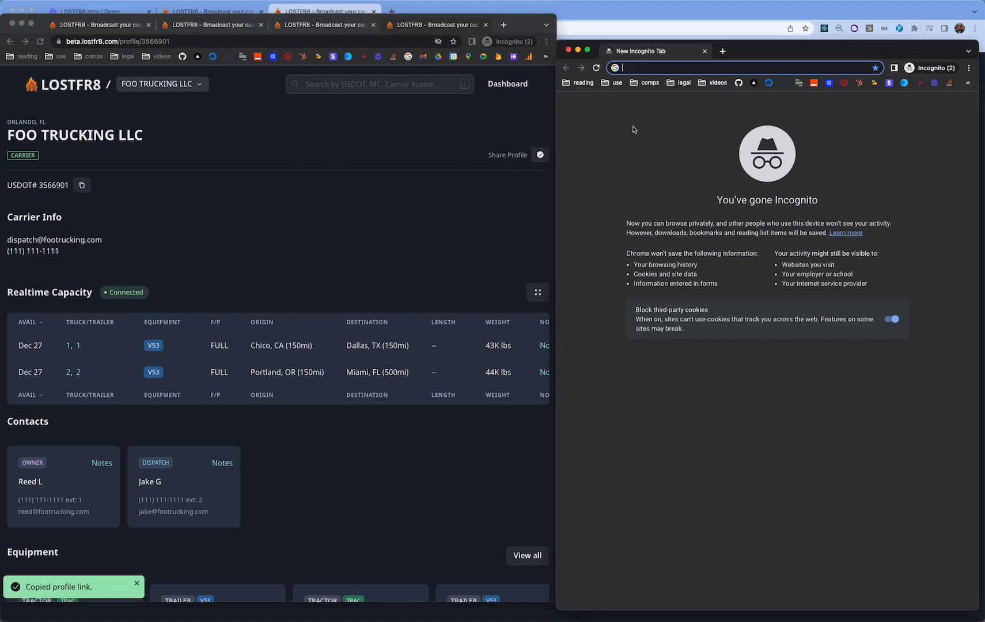
click(540, 155)
click(653, 67)
key(super+v)
key(Return)
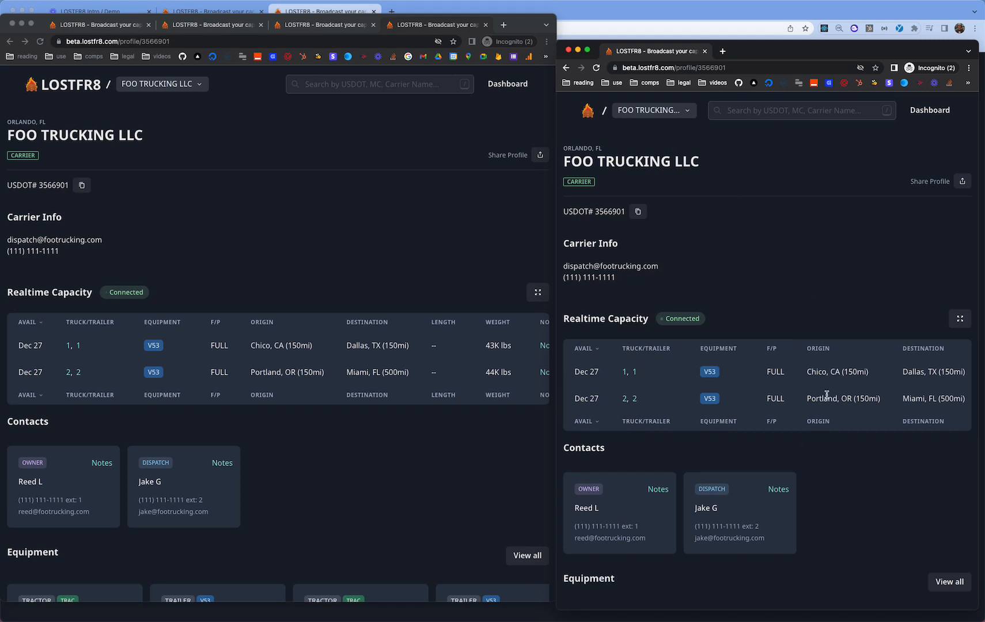
scroll(702, 307, down, 2)
scroll(702, 307, up, 2)
- Toggle developer tools open and closed in the original window, then return to the dashboard
click(468, 208)
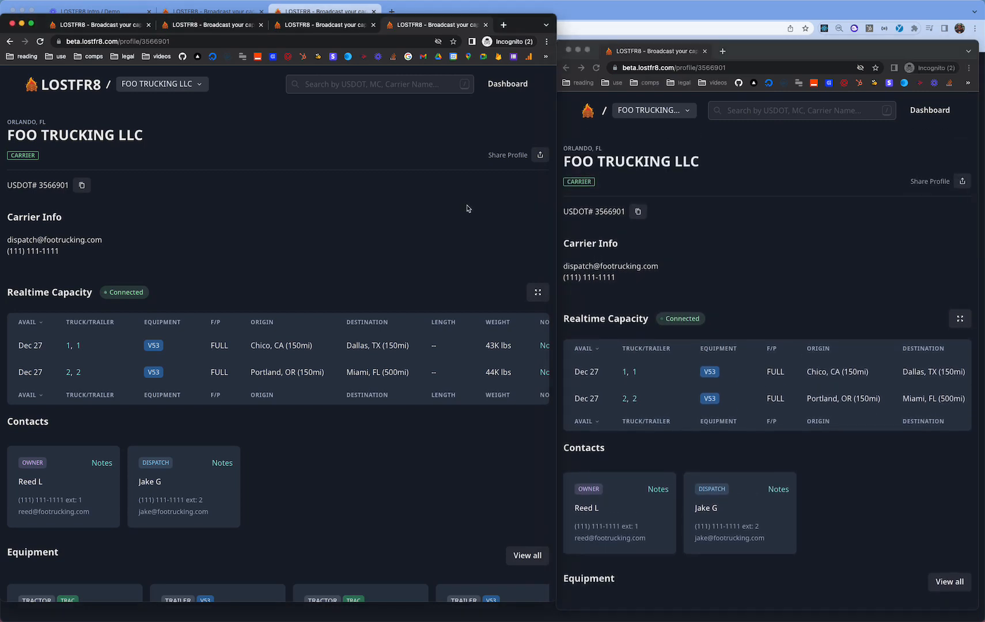
key(super+alt+i)
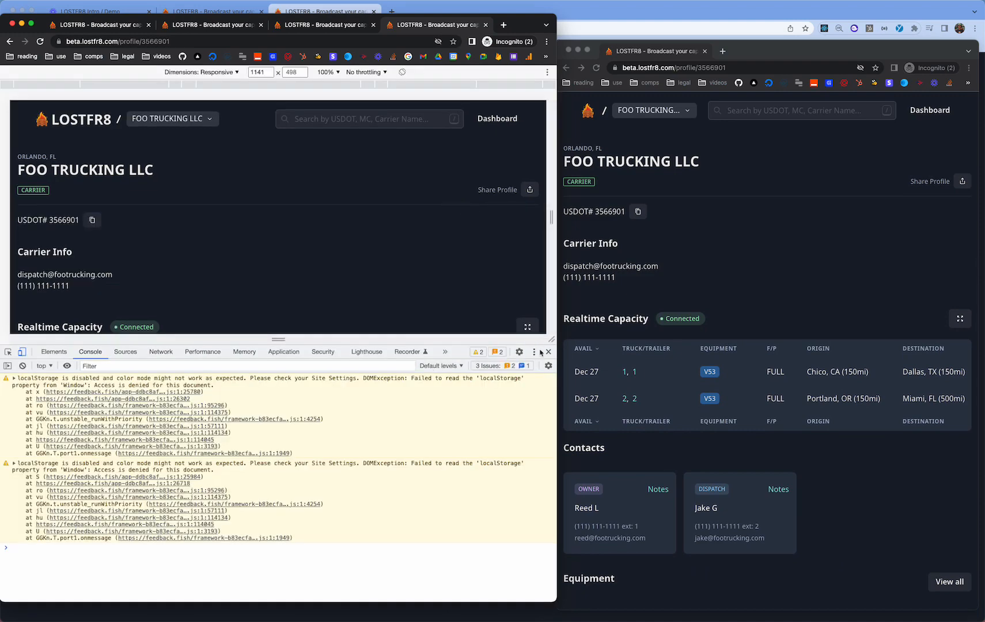
click(536, 352)
click(548, 351)
click(548, 352)
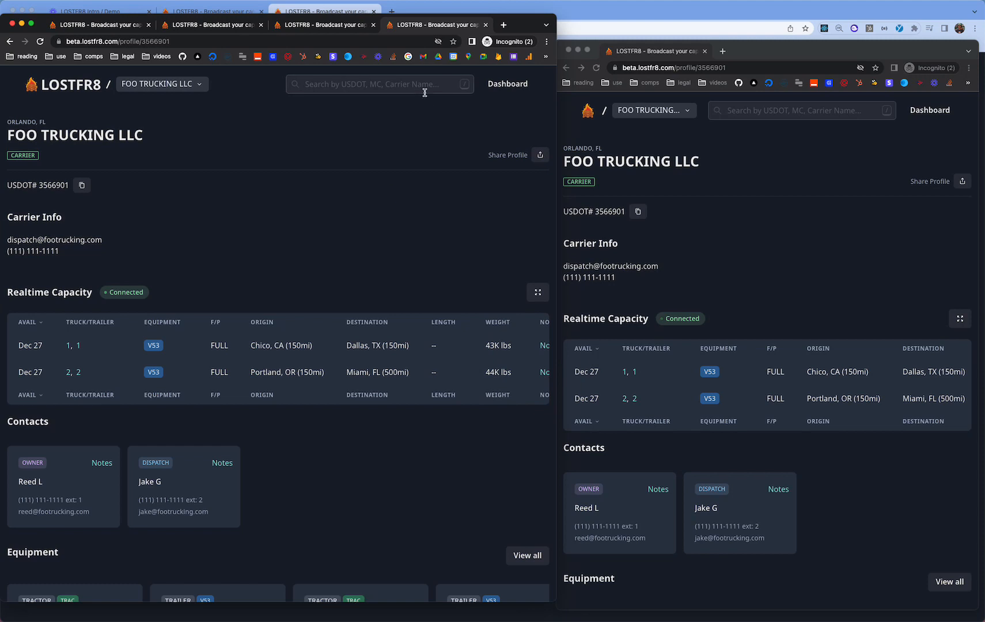
click(508, 85)
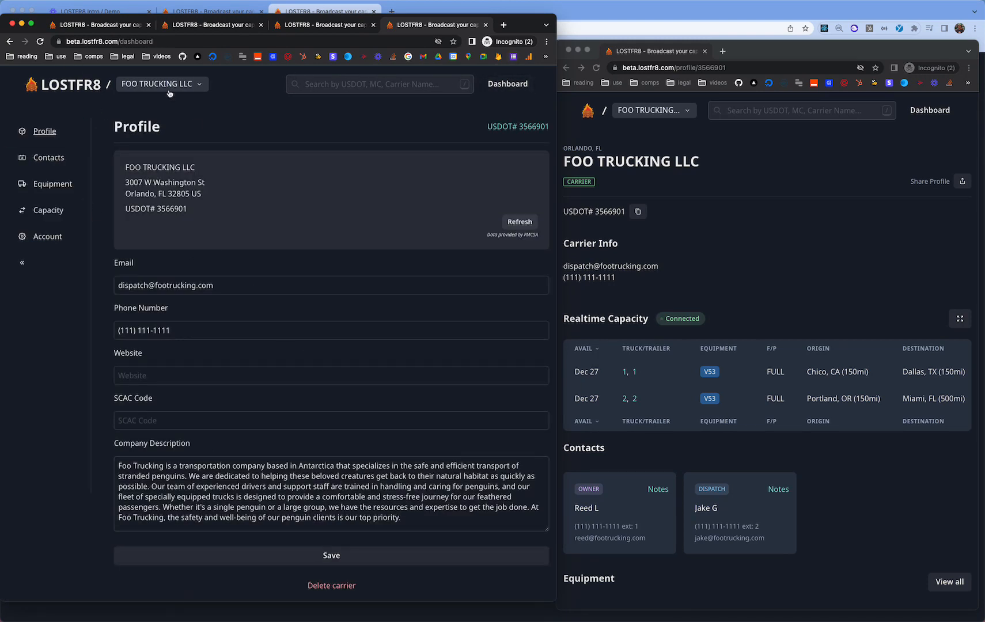
- Change truck 1's capacity availability to Dec 30 in the capacity list
click(49, 210)
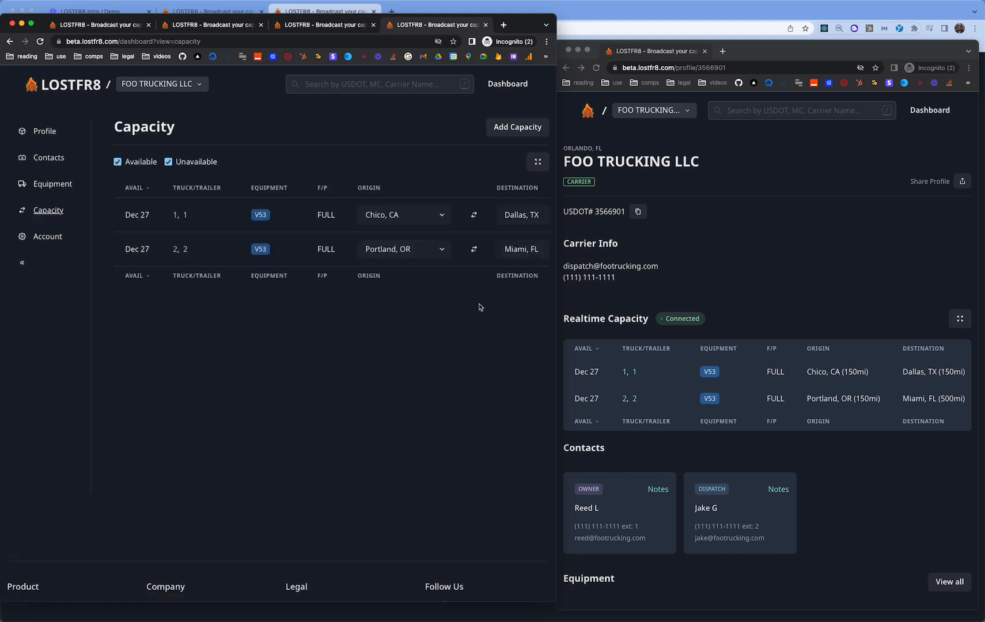
scroll(475, 252, down, 2)
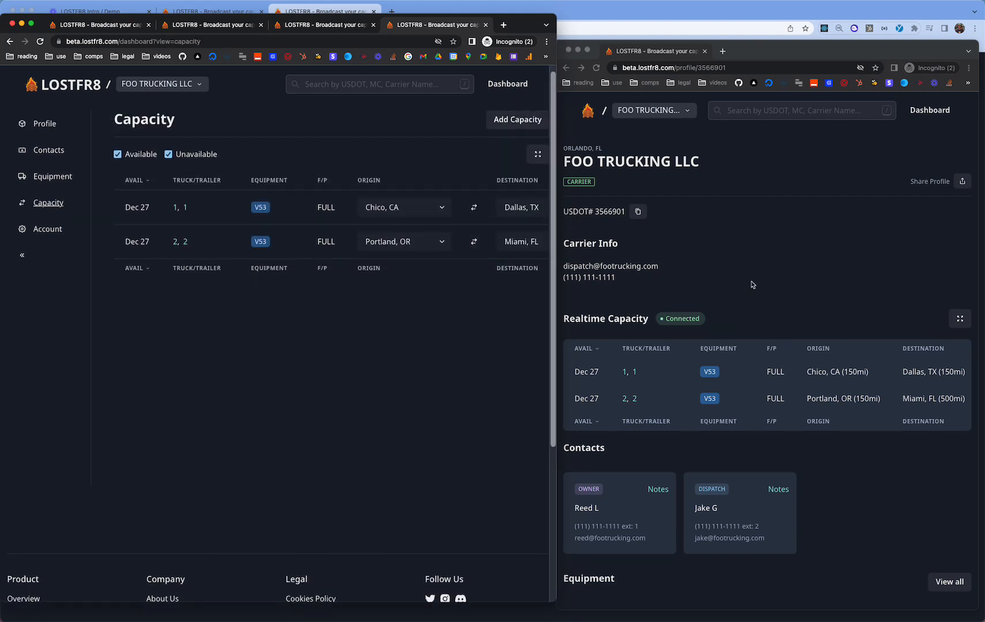
scroll(429, 214, right, 3)
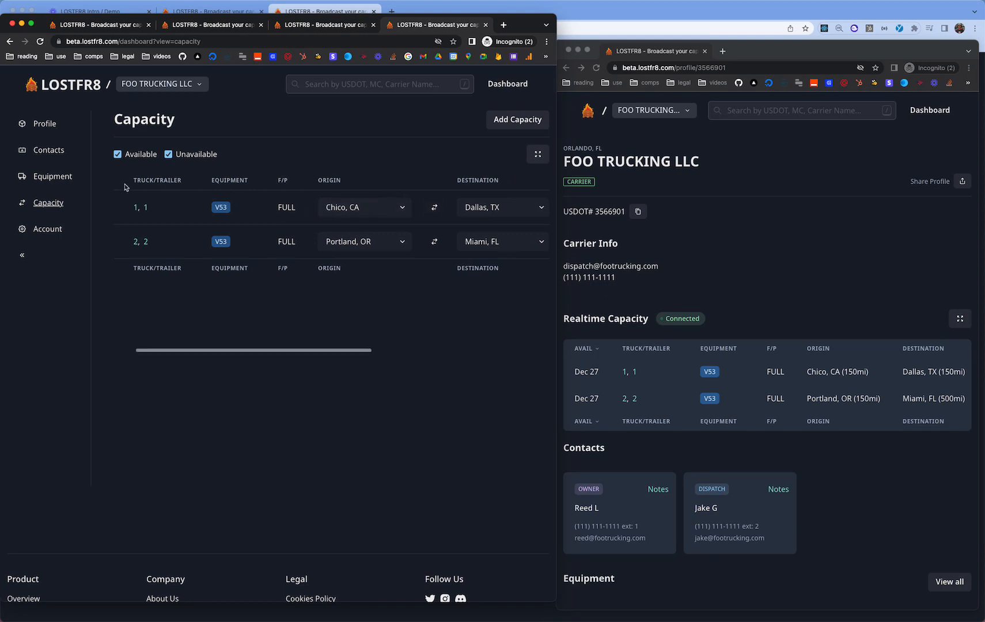
scroll(245, 209, left, 2)
click(137, 207)
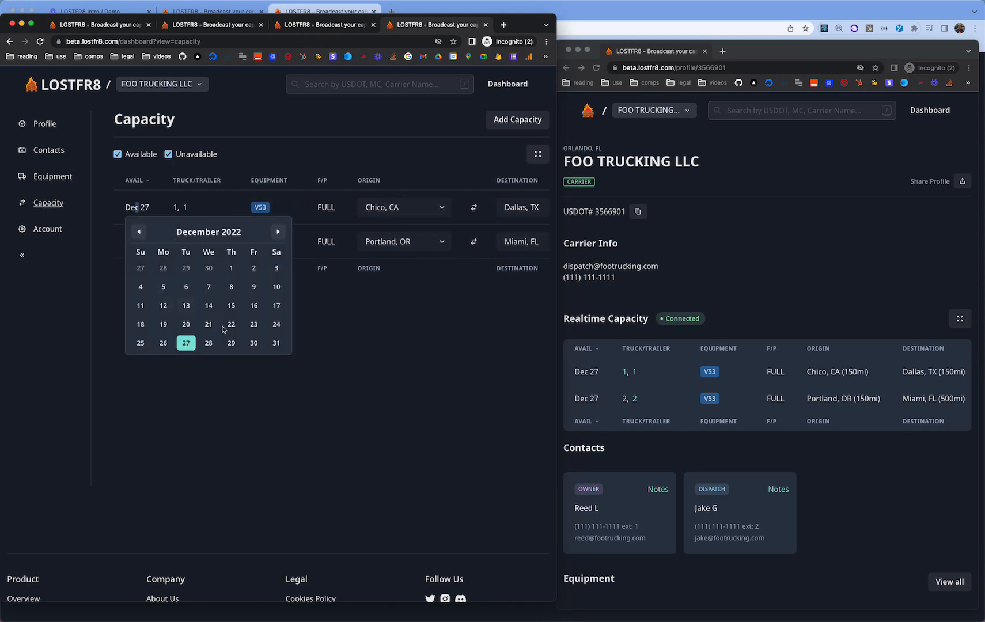
click(254, 342)
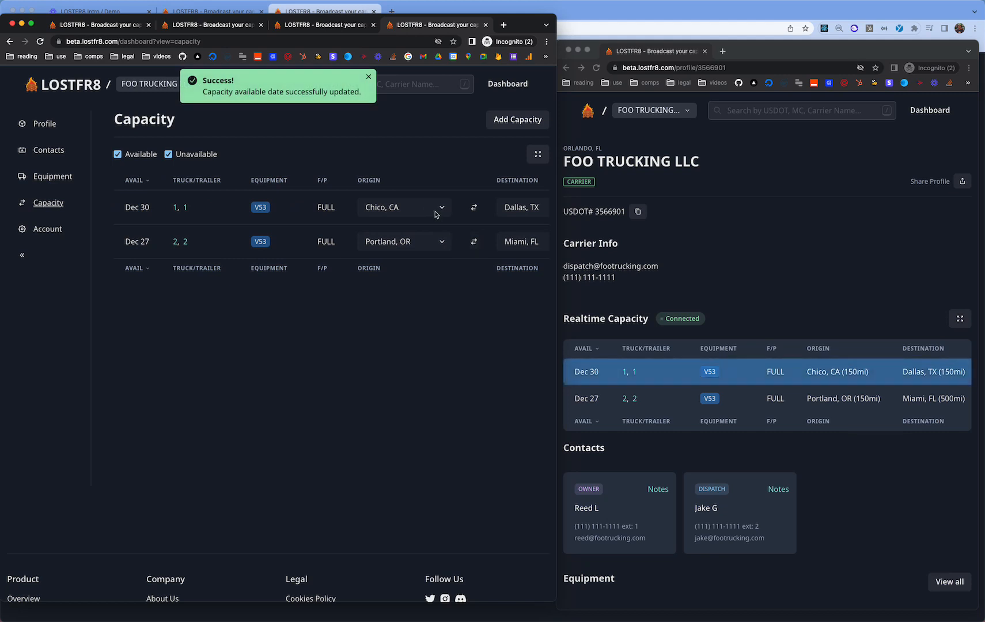
- Swap the first route to start in Dallas, TX and set destination Los Angeles, CA
click(474, 208)
scroll(461, 222, right, 3)
click(437, 207)
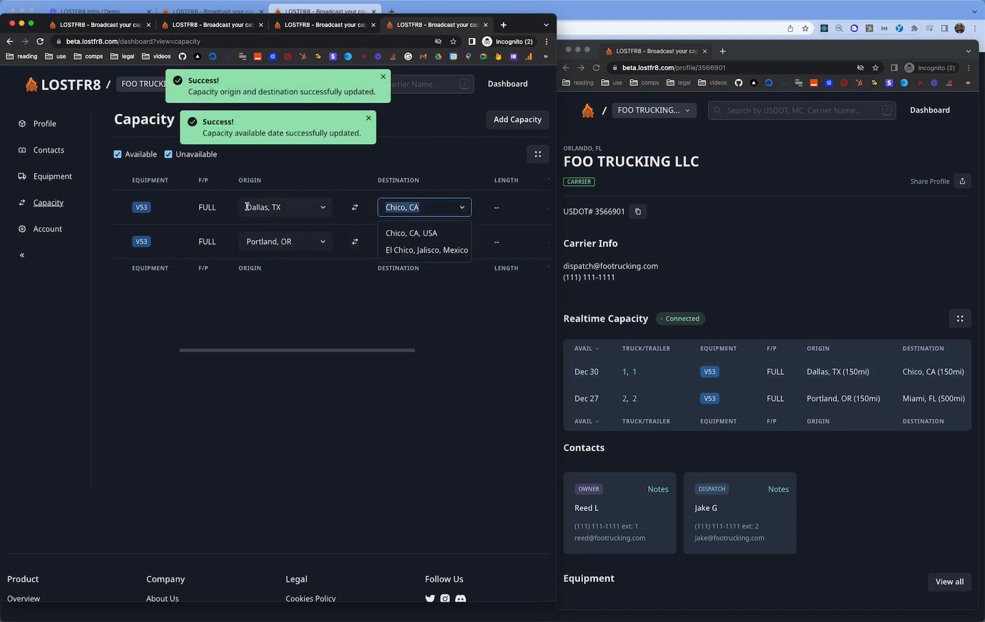
text(los an)
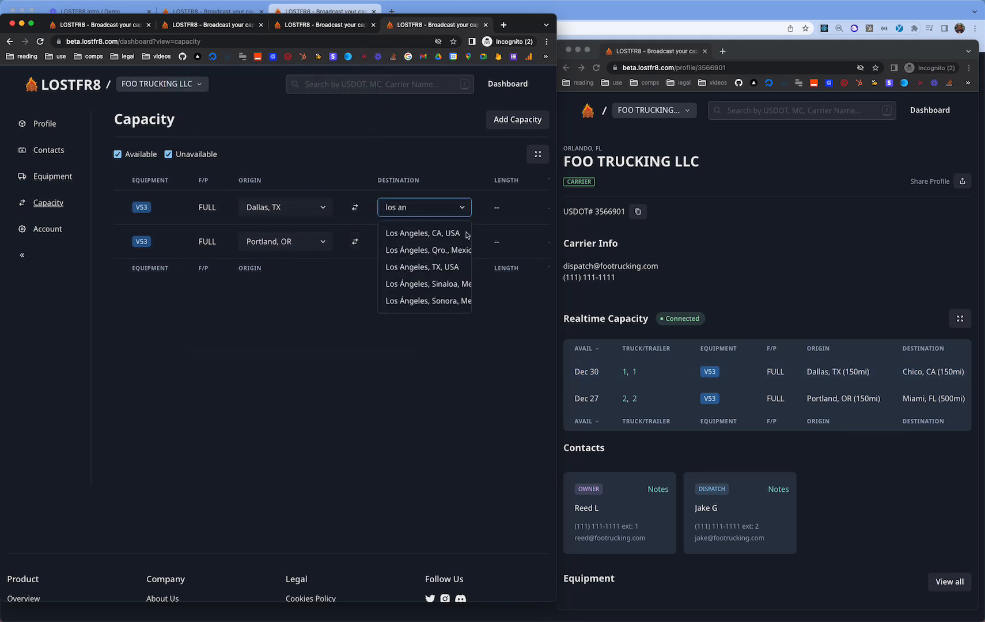
click(444, 231)
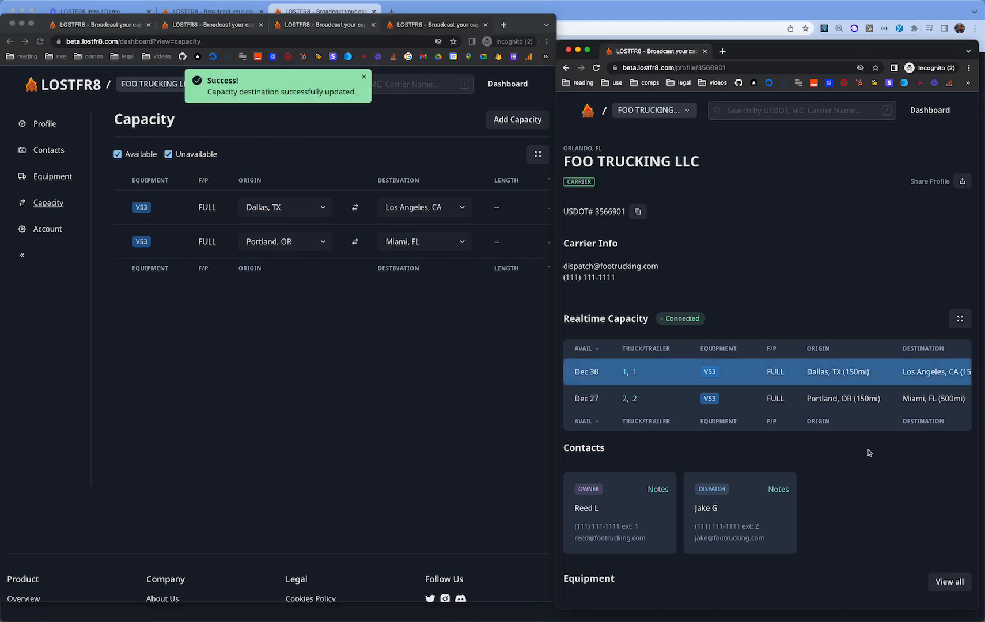
scroll(841, 398, right, 1)
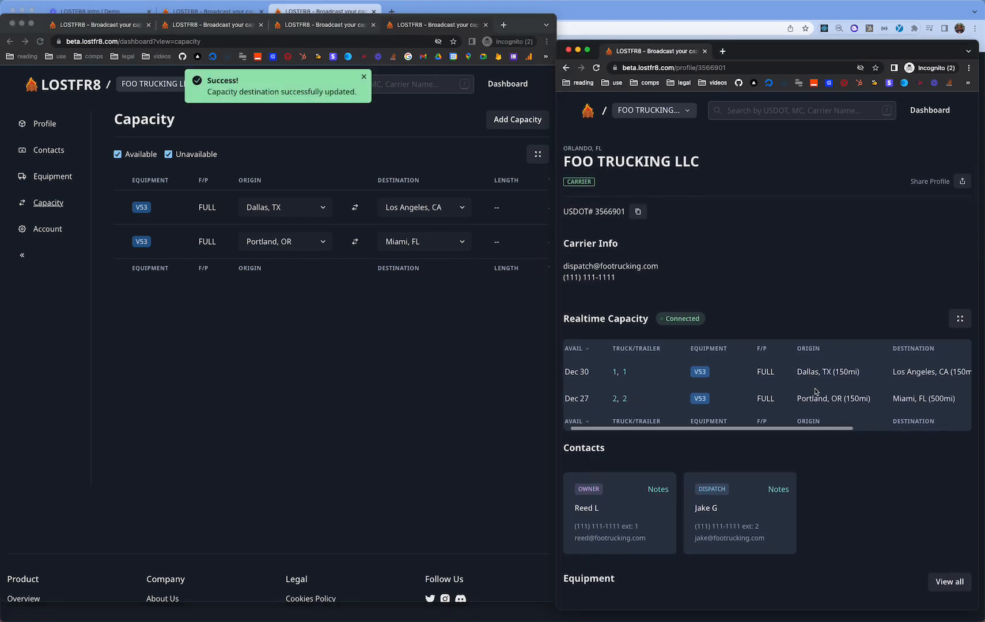
scroll(651, 372, left, 1)
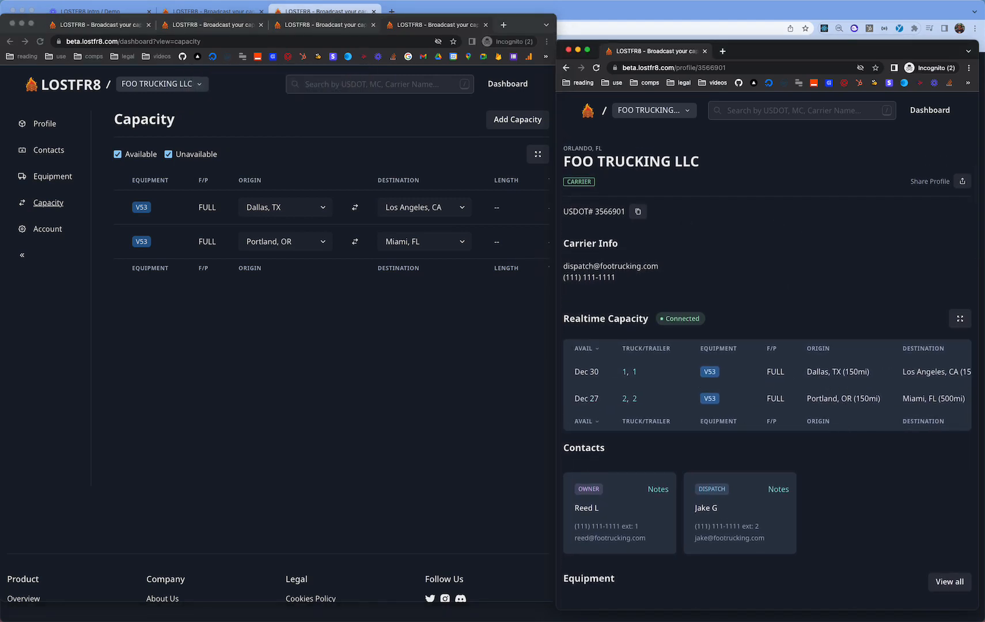
scroll(619, 388, right, 5)
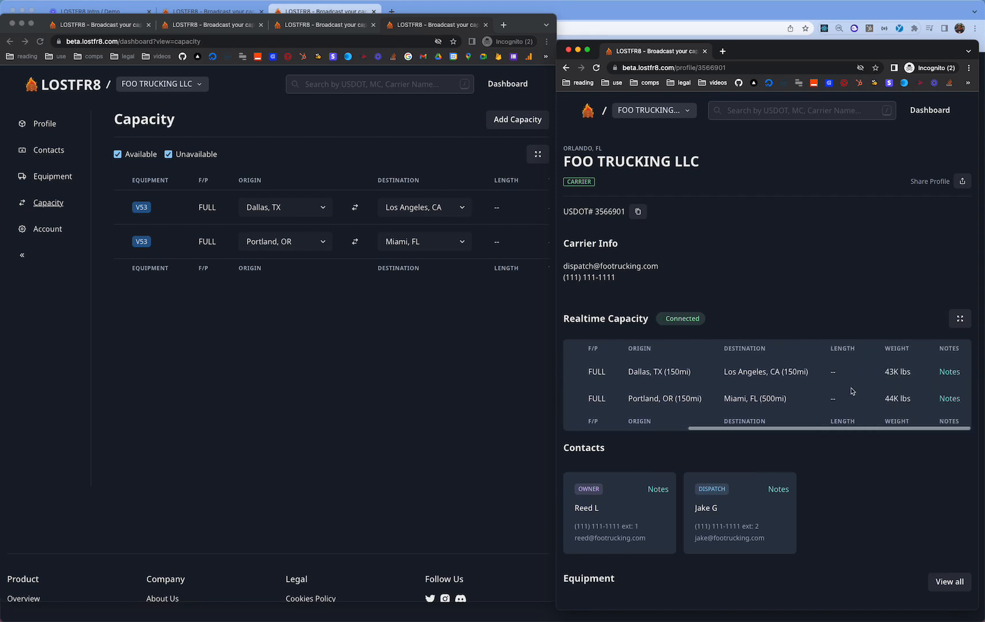
- Check the Dallas route's note on the public profile, then edit that capacity and select its note
click(944, 372)
click(436, 210)
scroll(443, 211, right, 5)
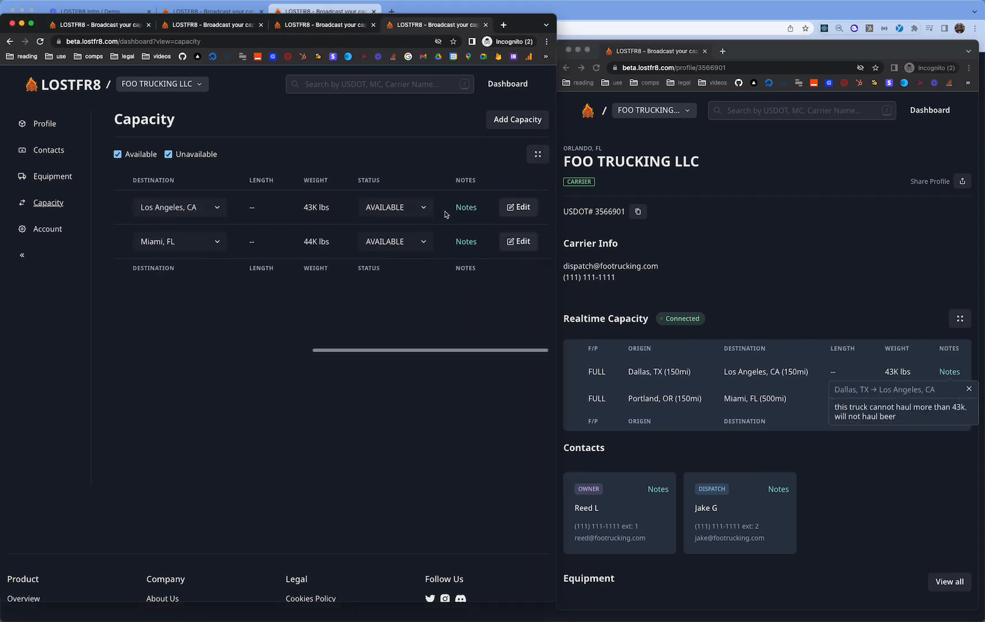
click(517, 205)
drag(342, 461, 46, 423)
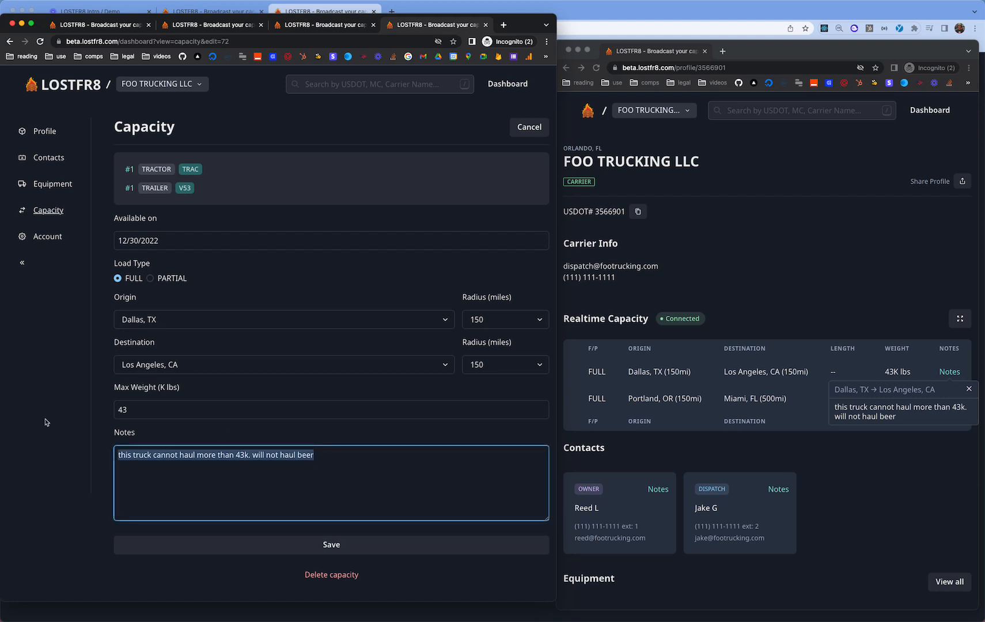
- Delete the Dallas–Los Angeles note, save, and confirm the public profile shows no note
key(BackSpace)
click(412, 552)
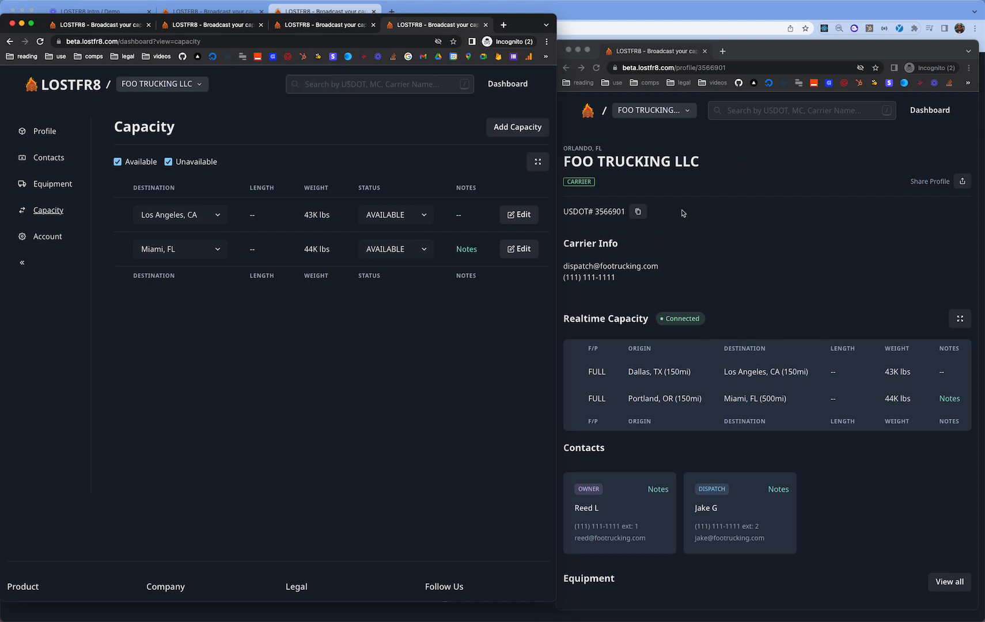
click(708, 282)
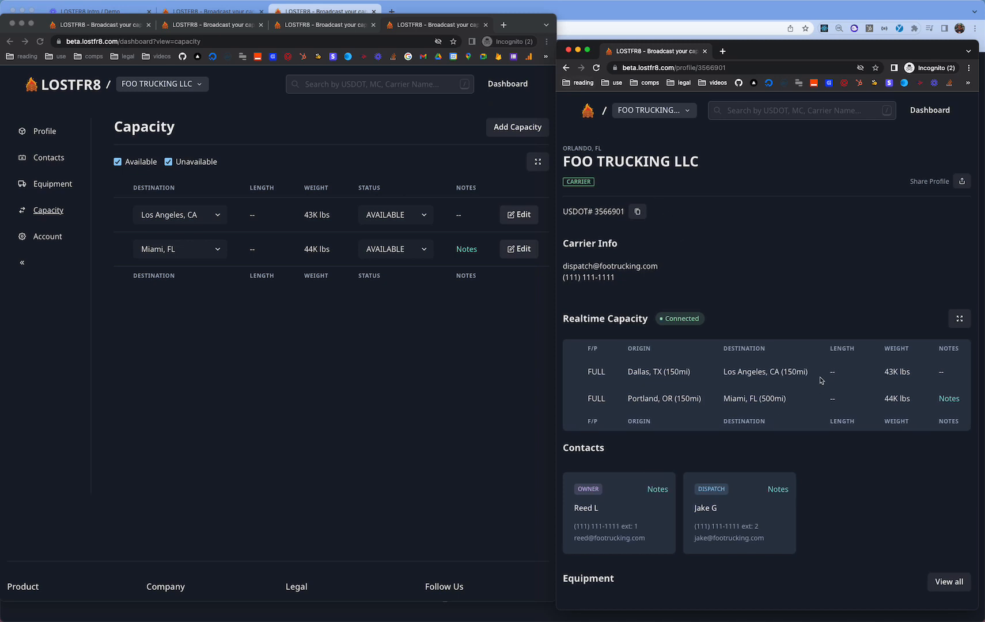
click(477, 334)
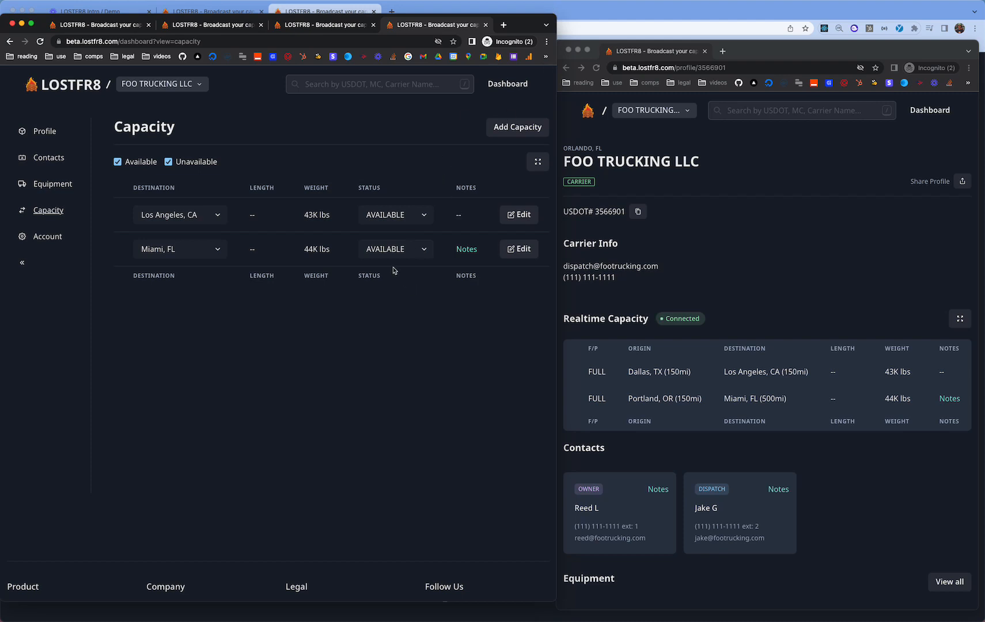
scroll(394, 264, left, 5)
scroll(450, 264, right, 5)
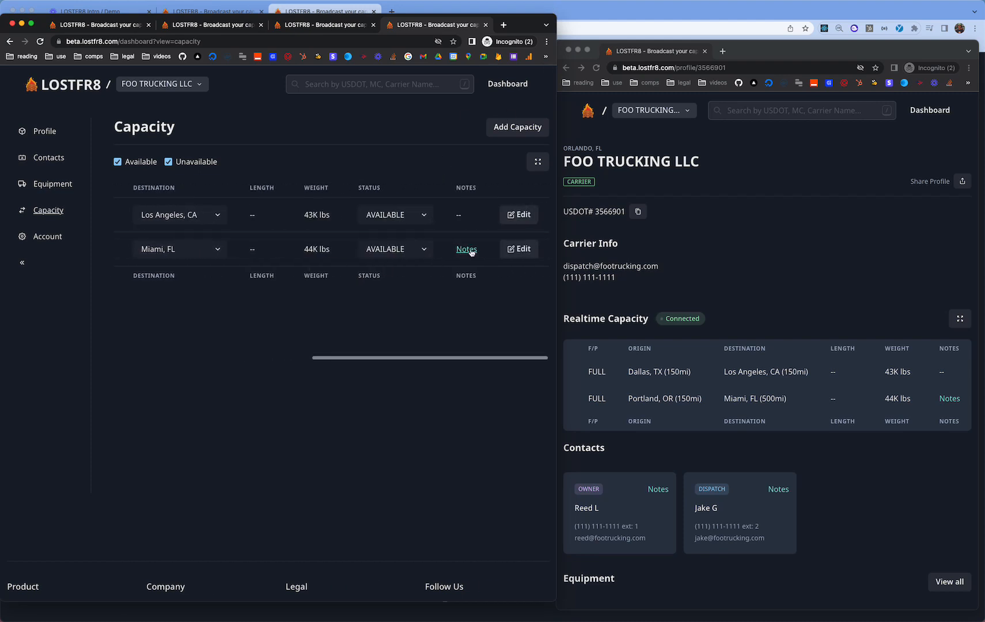
click(519, 249)
click(528, 126)
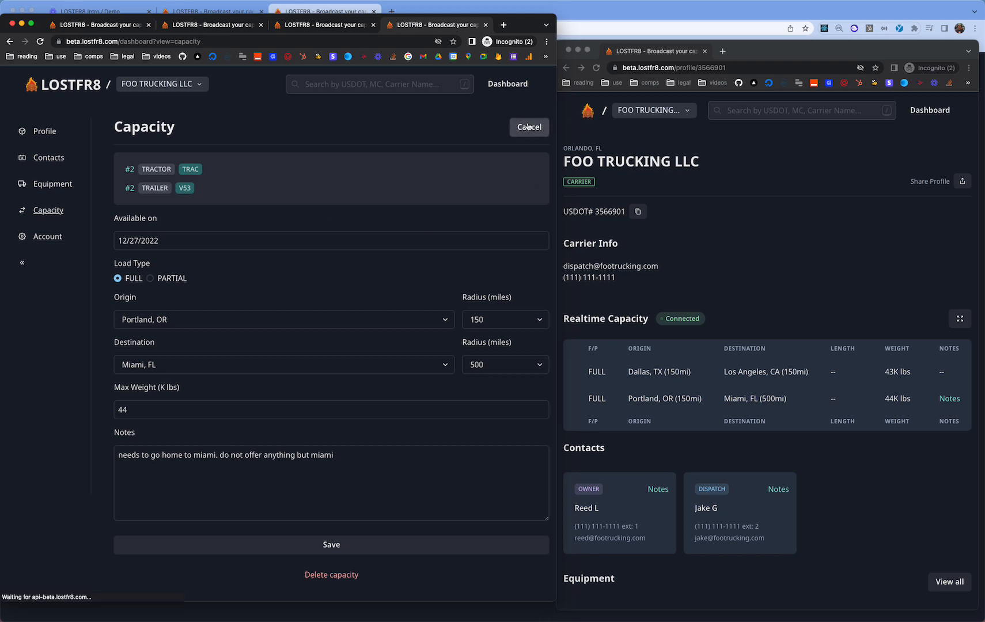
scroll(319, 213, left, 5)
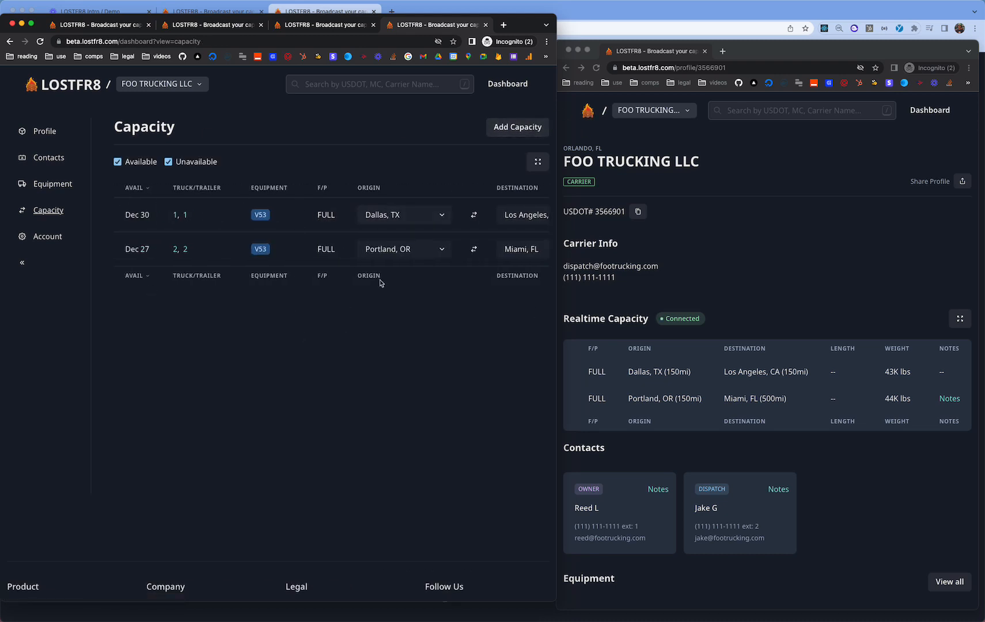
scroll(355, 243, right, 5)
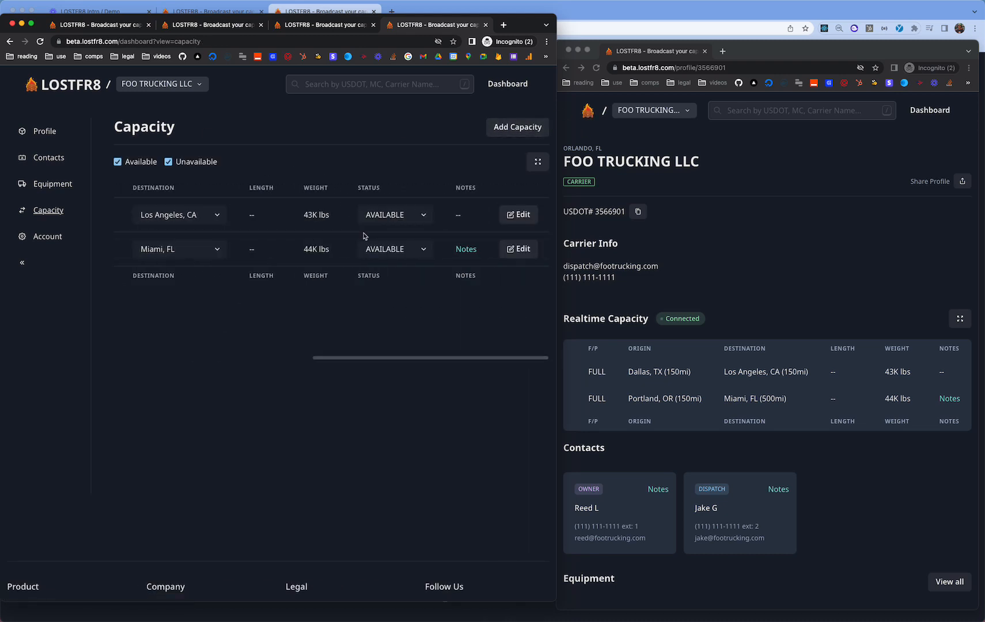
scroll(363, 235, left, 5)
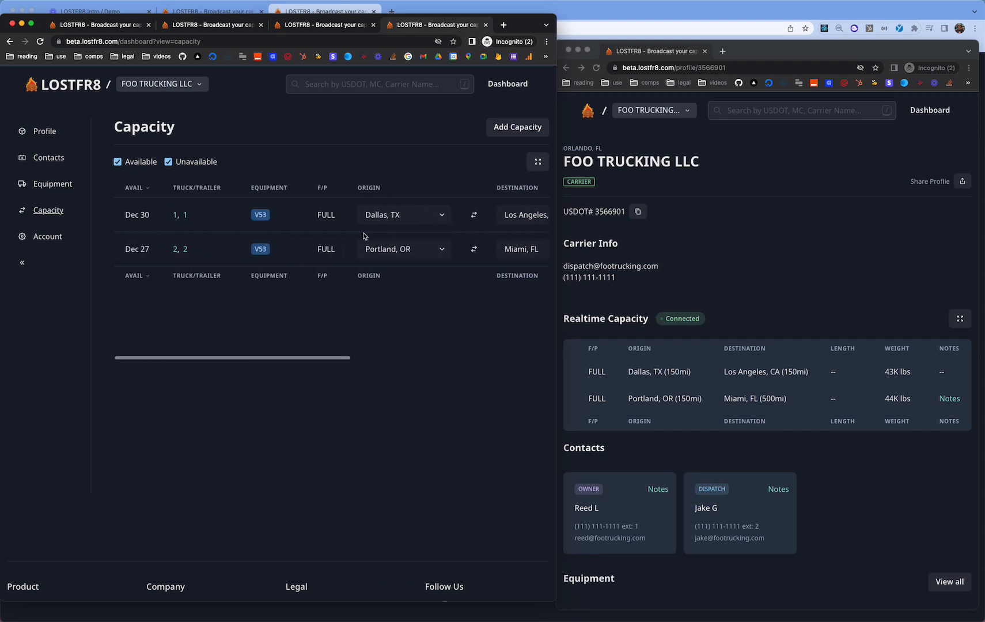
scroll(364, 236, right, 3)
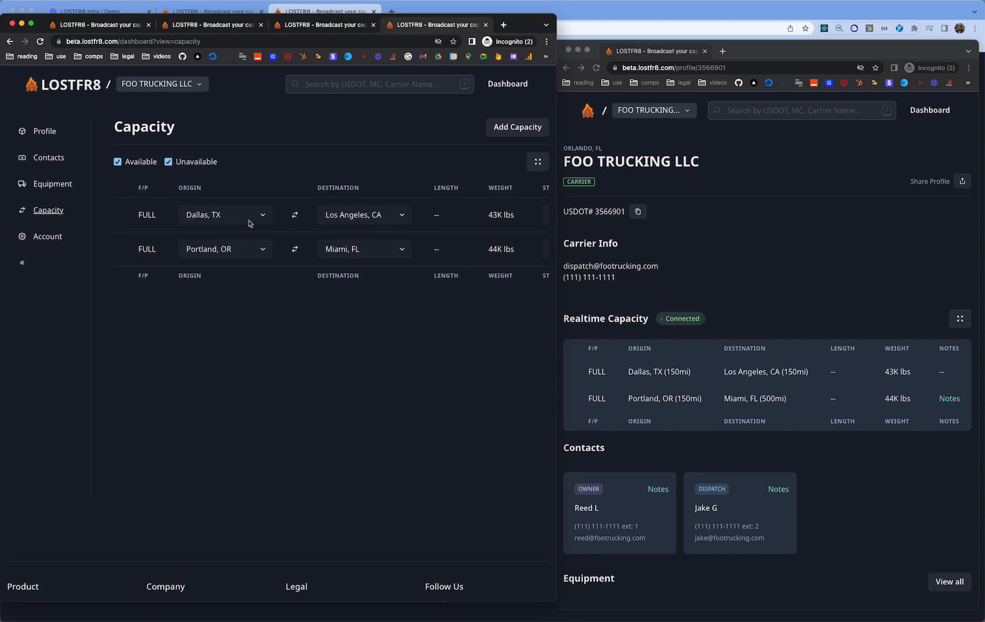
scroll(442, 246, left, 3)
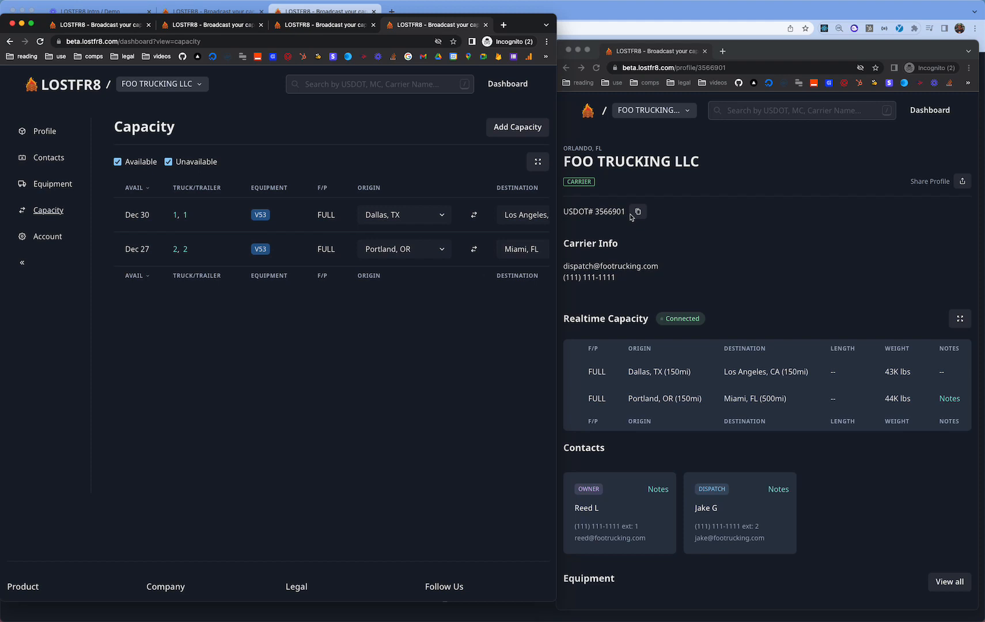
click(663, 208)
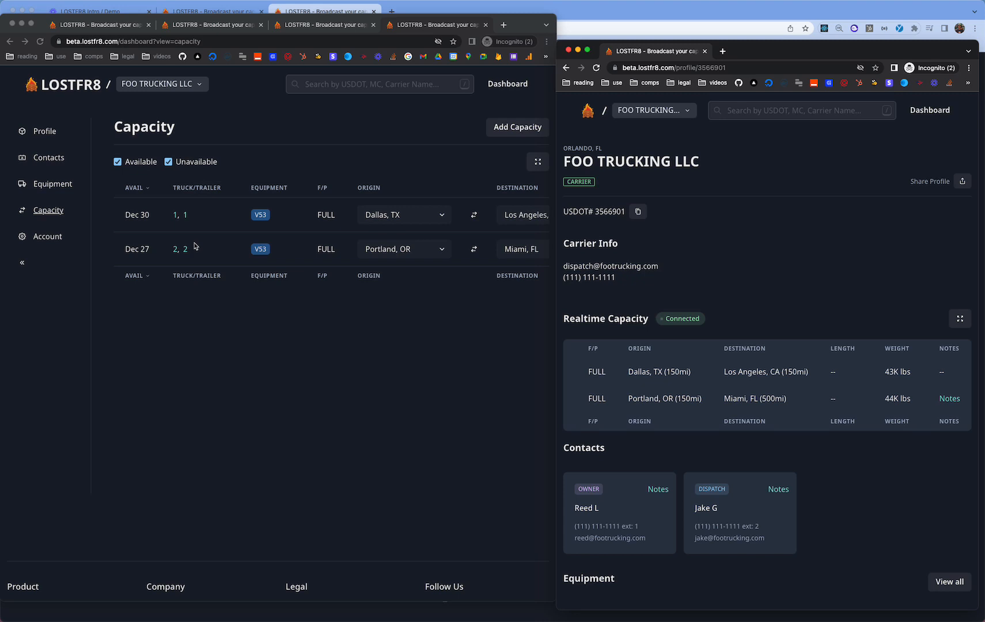
scroll(229, 263, right, 5)
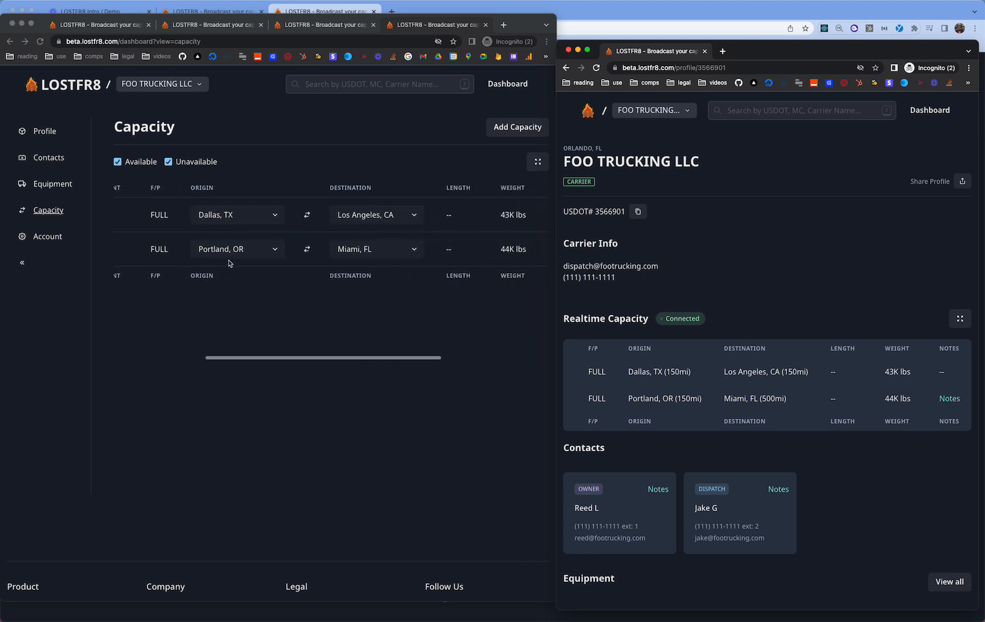
scroll(228, 263, left, 5)
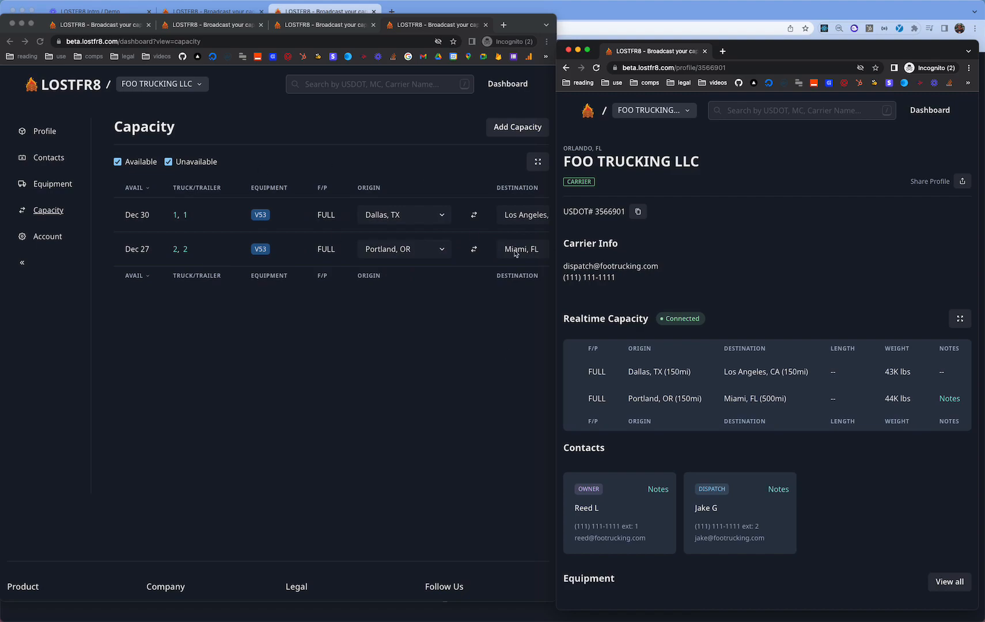
scroll(814, 320, down, 15)
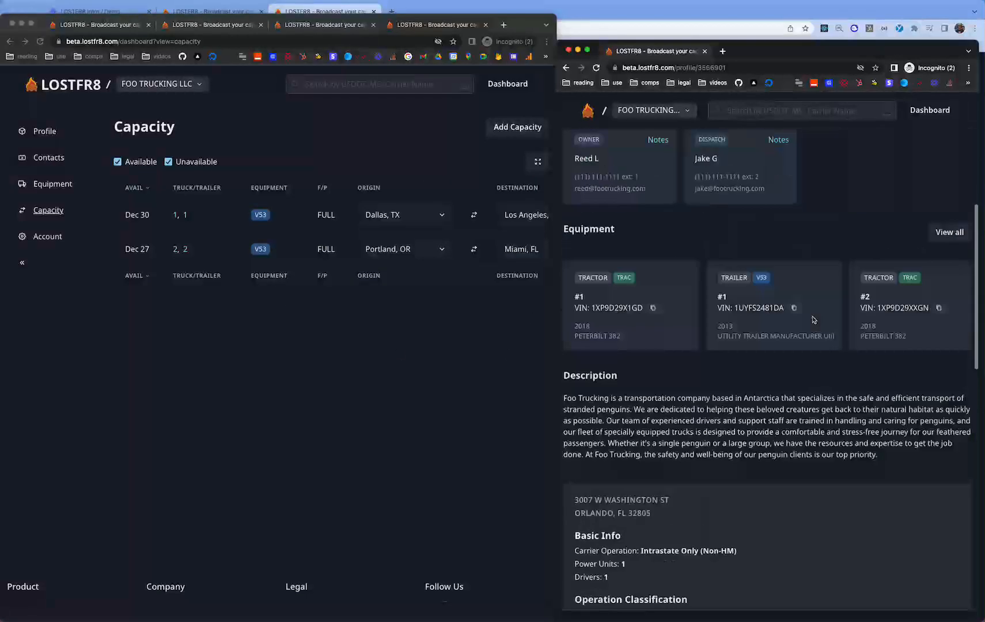
scroll(814, 321, up, 15)
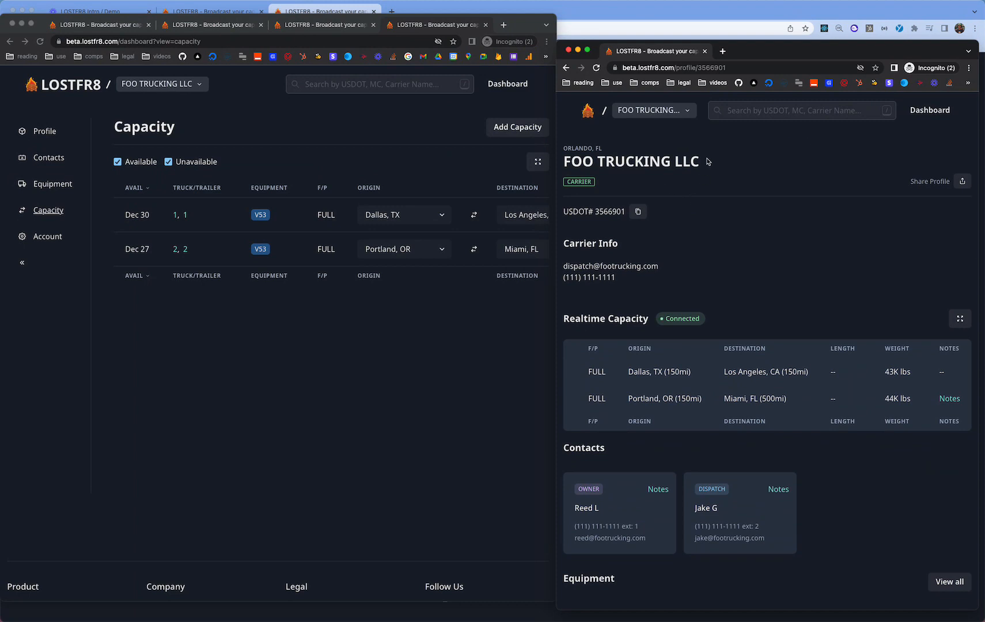
scroll(708, 162, down, 2)
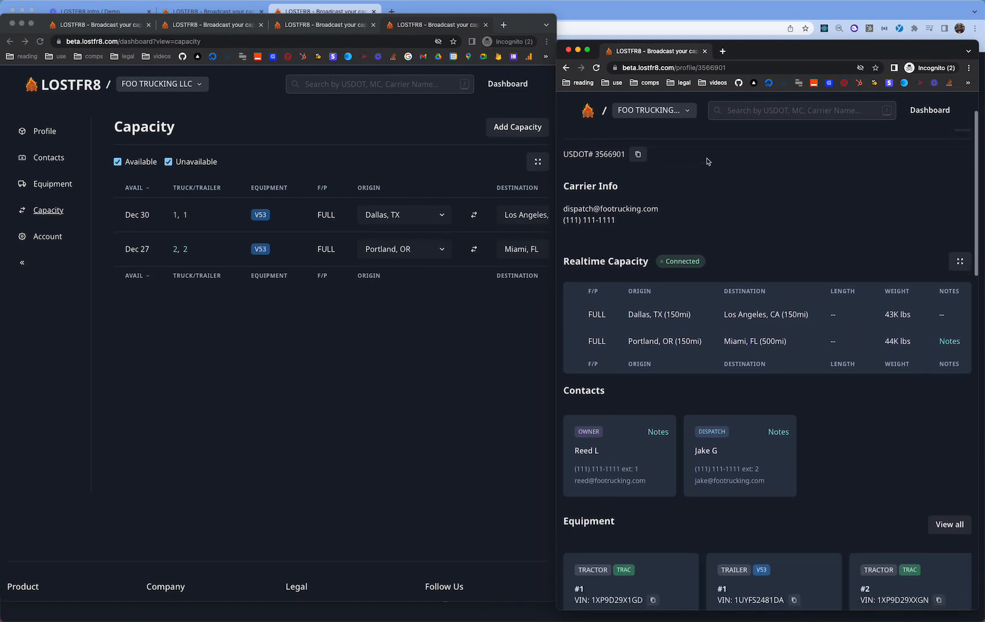
scroll(708, 162, up, 2)
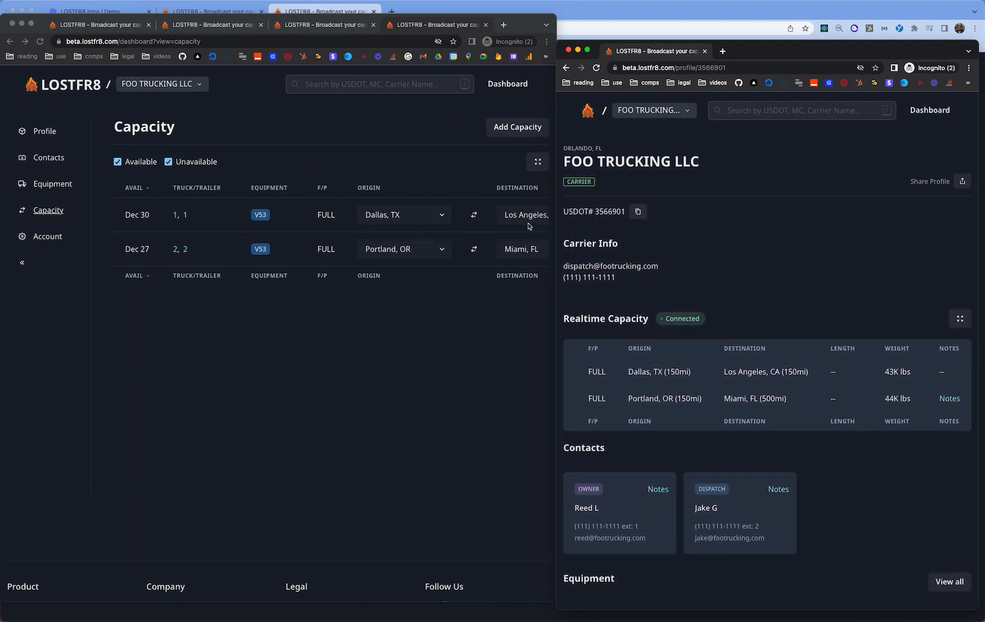